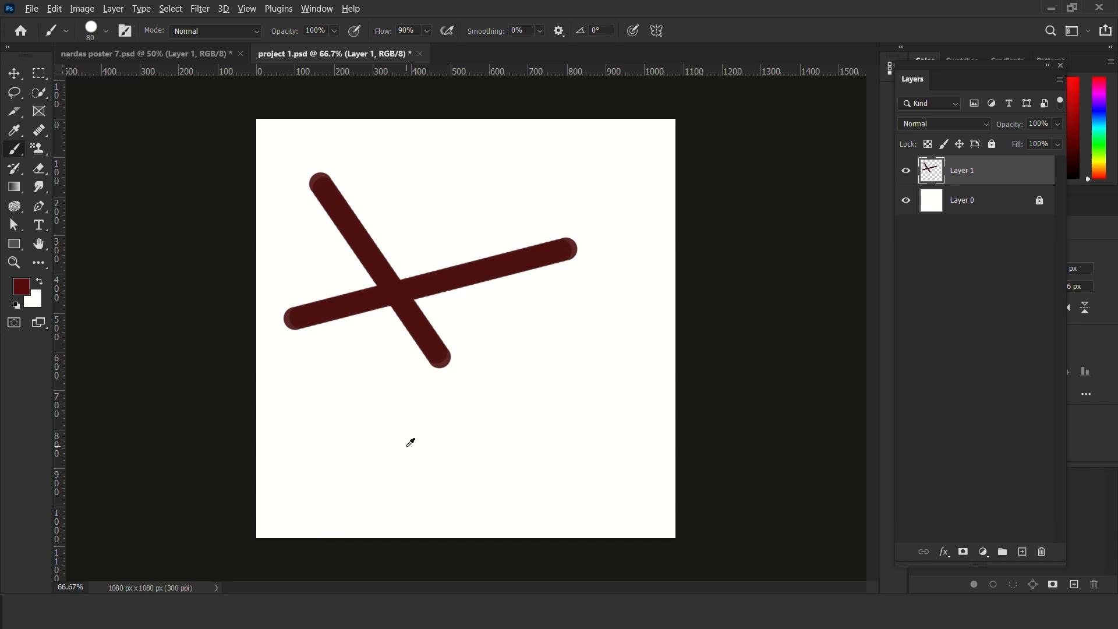
Step: Try a single 413 px brush dab beside the crossed strokes, and undo it
{"action": "mouse_move", "coordinate": [410, 443]}
{"action": "left_mouse_down"}
{"action": "mouse_move", "coordinate": [565, 359]}
{"action": "mouse_move", "coordinate": [508, 415]}
{"action": "mouse_move", "coordinate": [352, 474]}
{"action": "mouse_move", "coordinate": [429, 432]}
{"action": "mouse_move", "coordinate": [479, 428]}
{"action": "mouse_move", "coordinate": [475, 417]}
{"action": "left_mouse_up"}
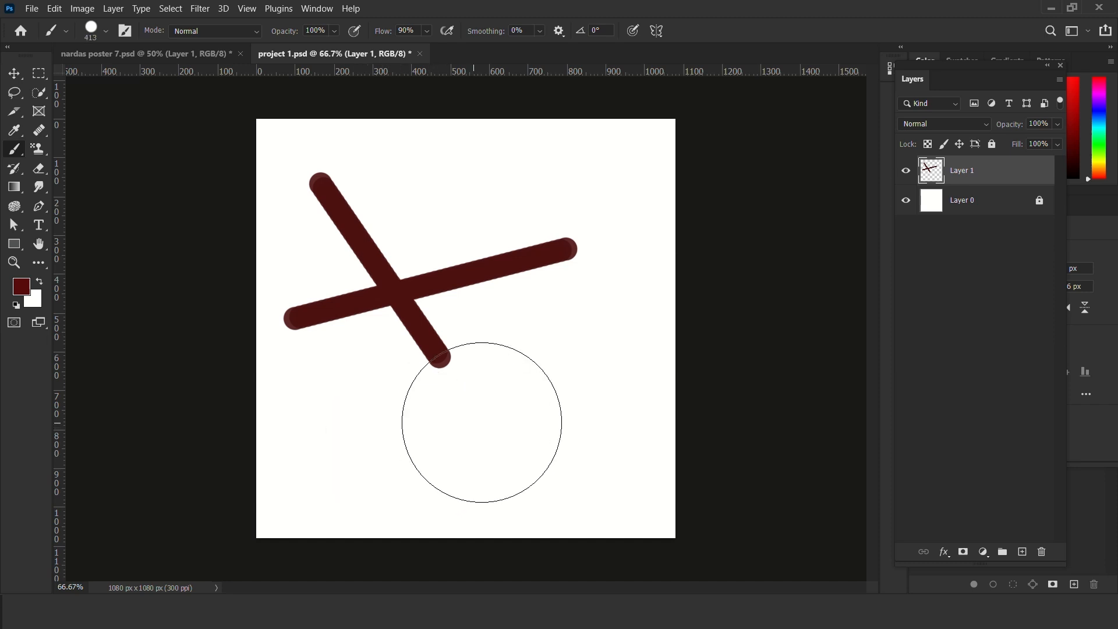
{"action": "left_click", "coordinate": [555, 409]}
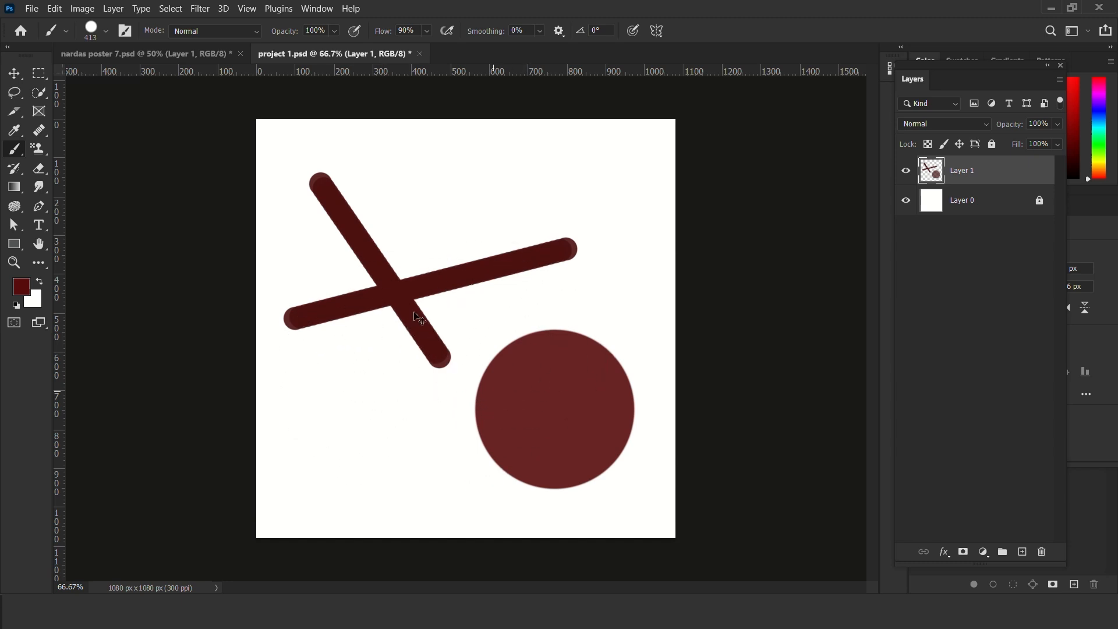
{"action": "key", "text": "ctrl+z"}
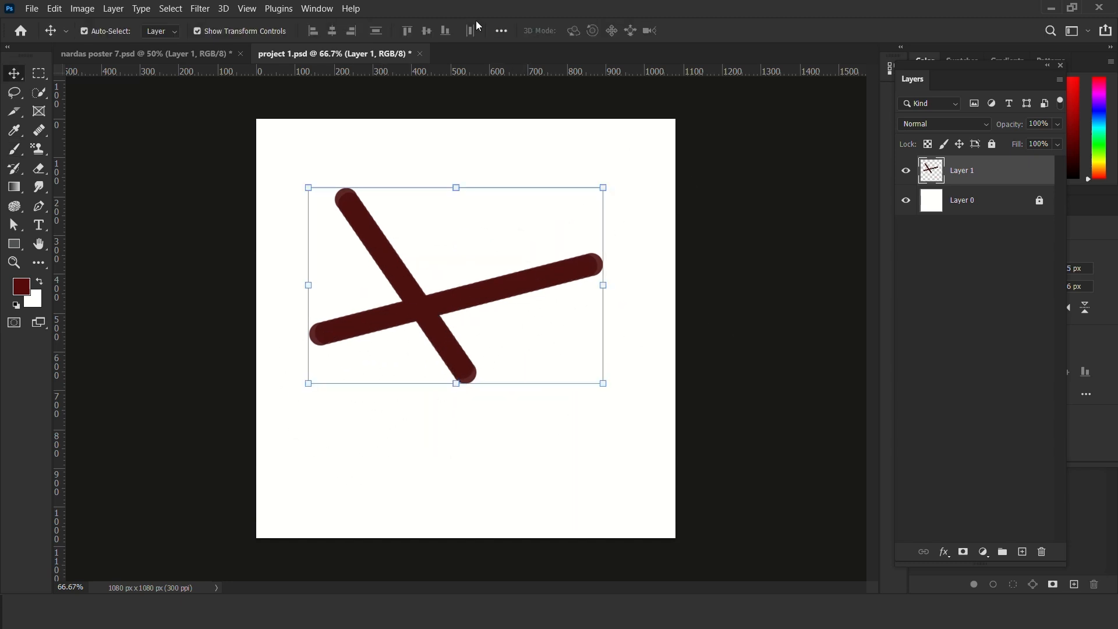
Step: Delete the layer holding the crossed dark red strokes
{"action": "left_click_drag", "start_coordinate": [427, 319], "coordinate": [445, 369]}
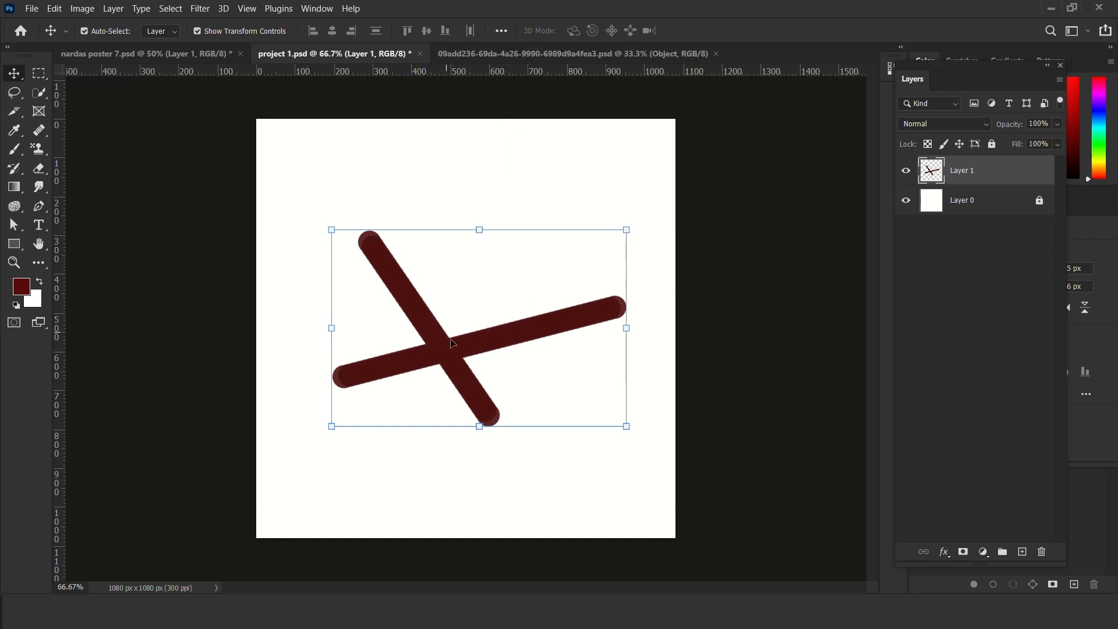
{"action": "left_click_drag", "start_coordinate": [453, 343], "coordinate": [400, 334]}
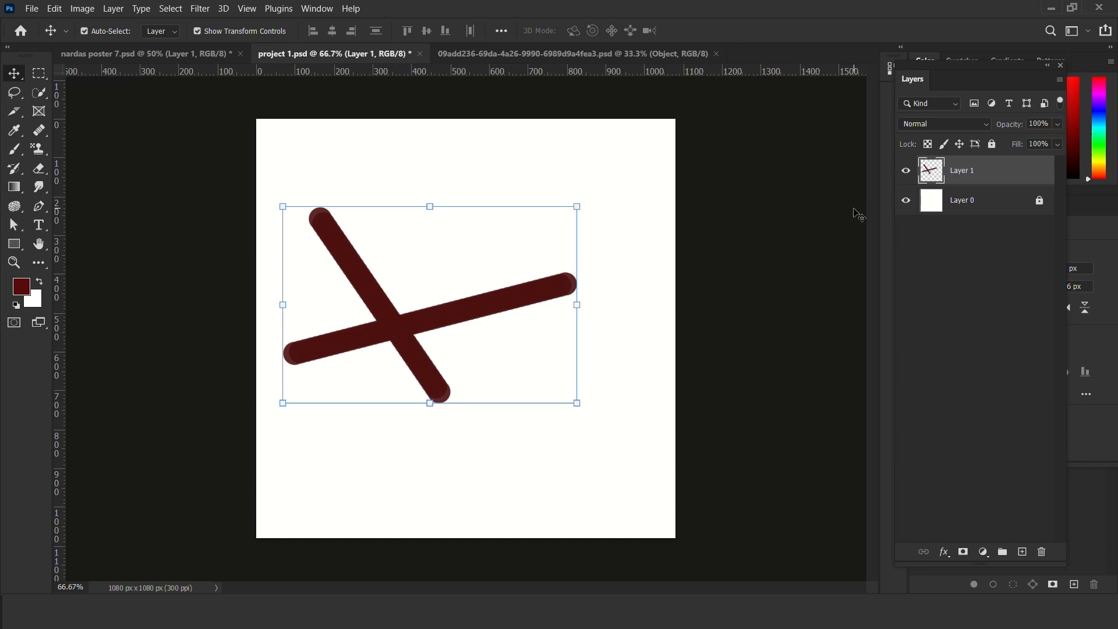
{"action": "key", "text": "Delete"}
Step: Bring the burger from the other open document into project 1.psd, scaled to about 7% and centred on the canvas
{"action": "left_click", "coordinate": [565, 59]}
{"action": "left_click_drag", "start_coordinate": [483, 325], "coordinate": [430, 346]}
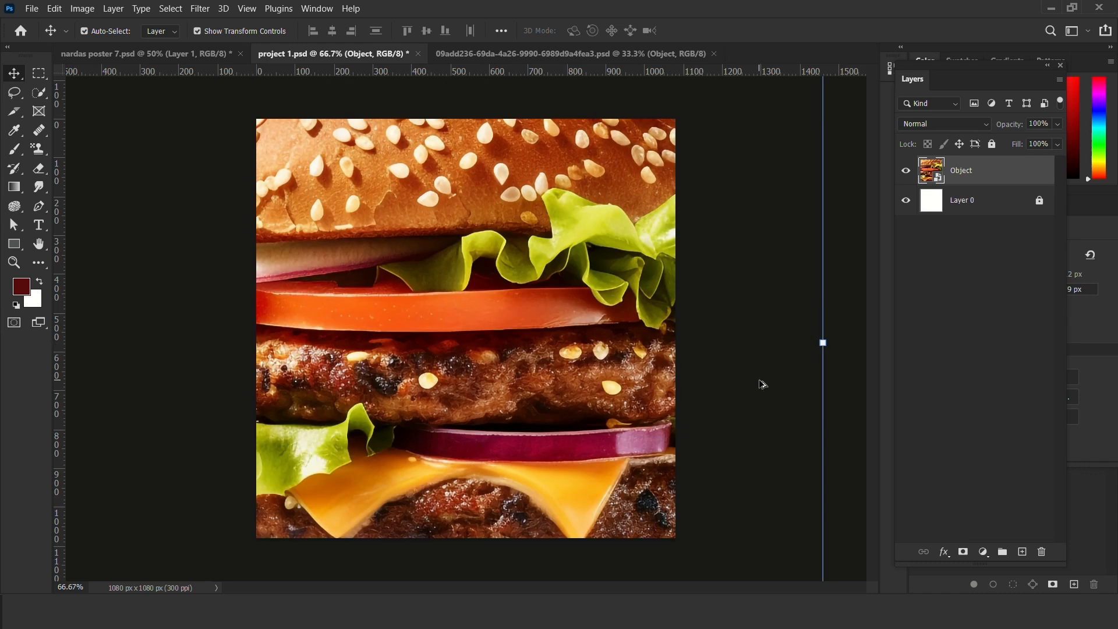
{"action": "scroll", "coordinate": [762, 384], "scroll_direction": "down", "scroll_amount": 5}
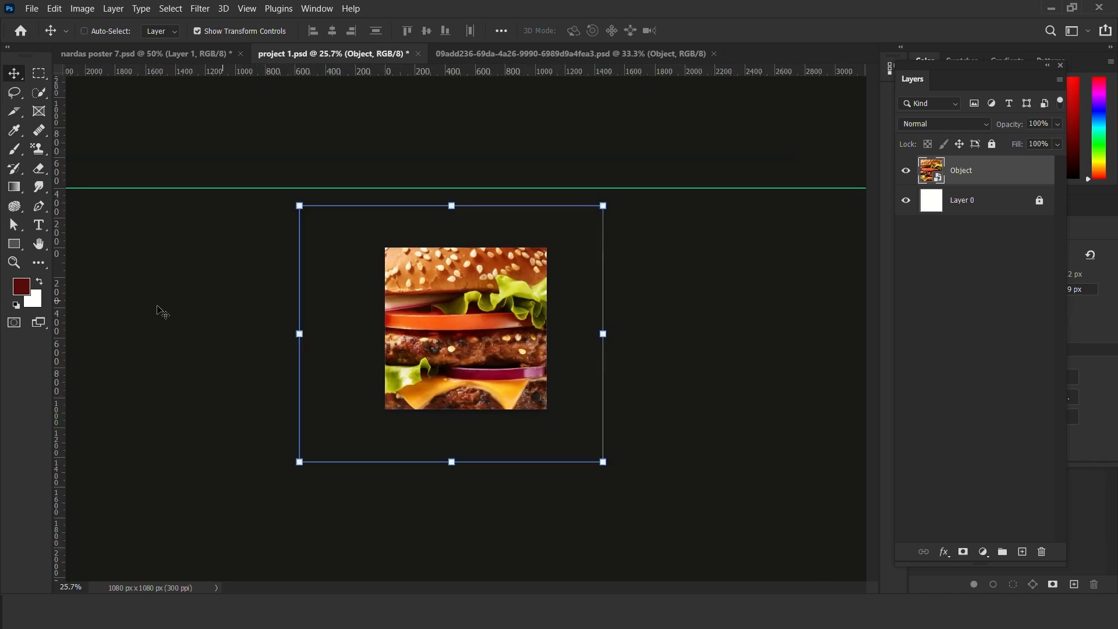
{"action": "left_click_drag", "start_coordinate": [300, 333], "coordinate": [466, 347]}
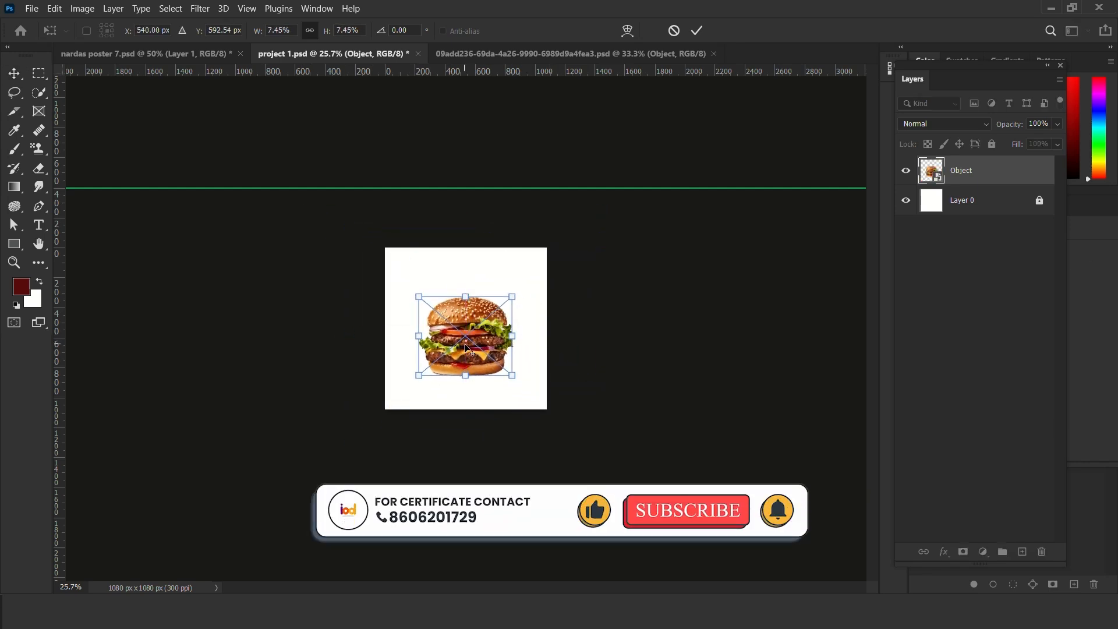
{"action": "scroll", "coordinate": [465, 334], "scroll_direction": "up", "scroll_amount": 5}
{"action": "mouse_move", "coordinate": [466, 209]}
{"action": "left_mouse_down"}
{"action": "mouse_move", "coordinate": [466, 227]}
{"action": "mouse_move", "coordinate": [476, 224]}
{"action": "left_mouse_up"}
{"action": "scroll", "coordinate": [463, 347], "scroll_direction": "down", "scroll_amount": 3}
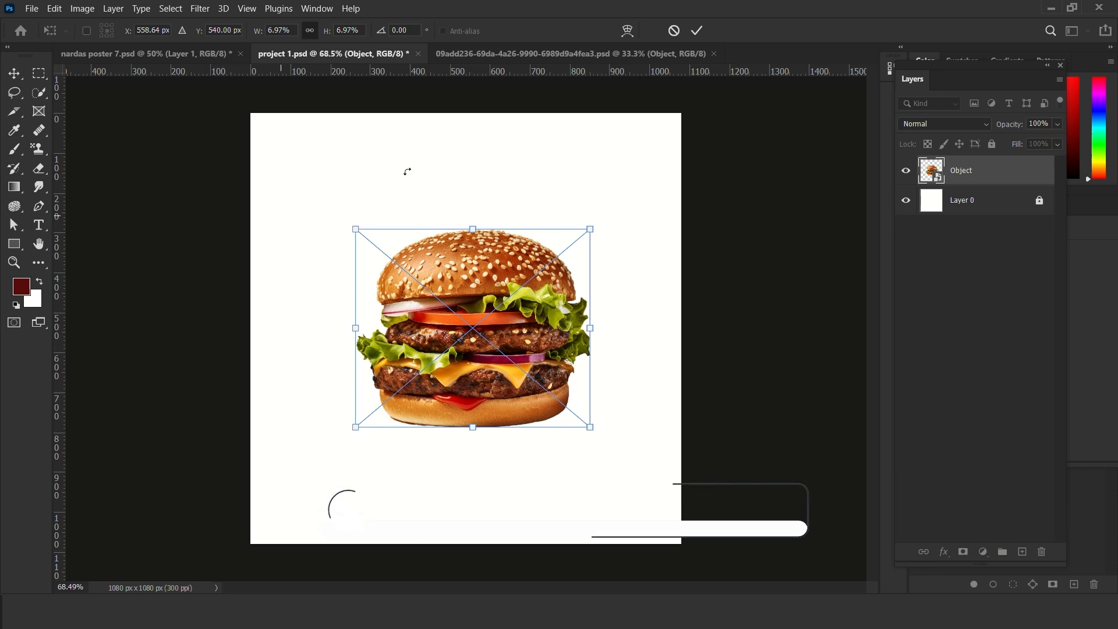
{"action": "left_click", "coordinate": [695, 34]}
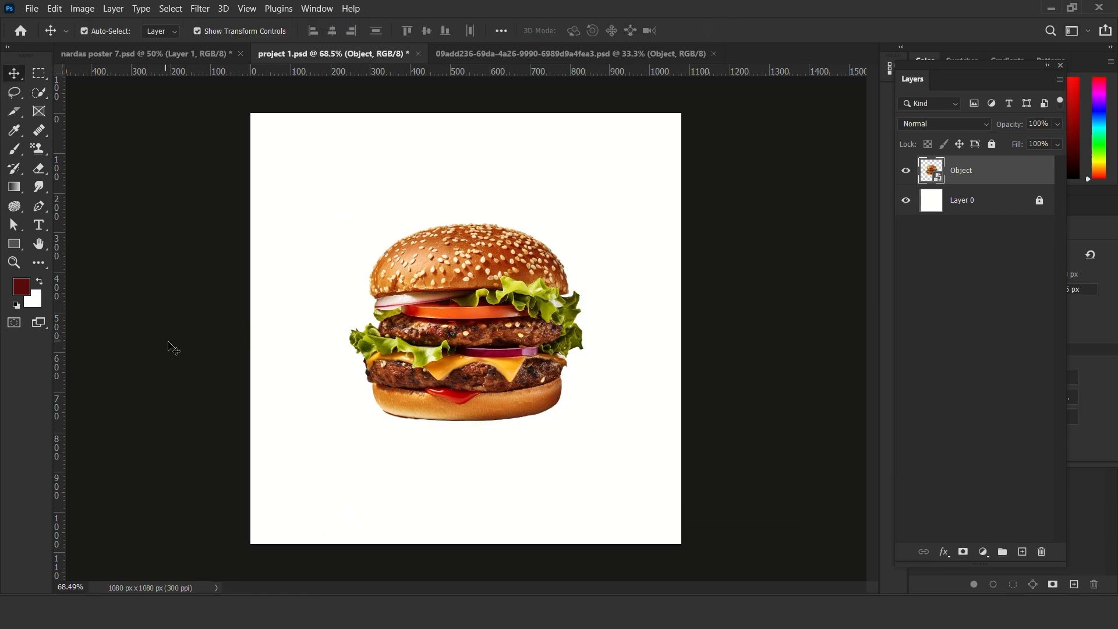
Step: Add a new empty layer directly above the burger's Object layer
{"action": "left_click", "coordinate": [441, 386], "text": "shift"}
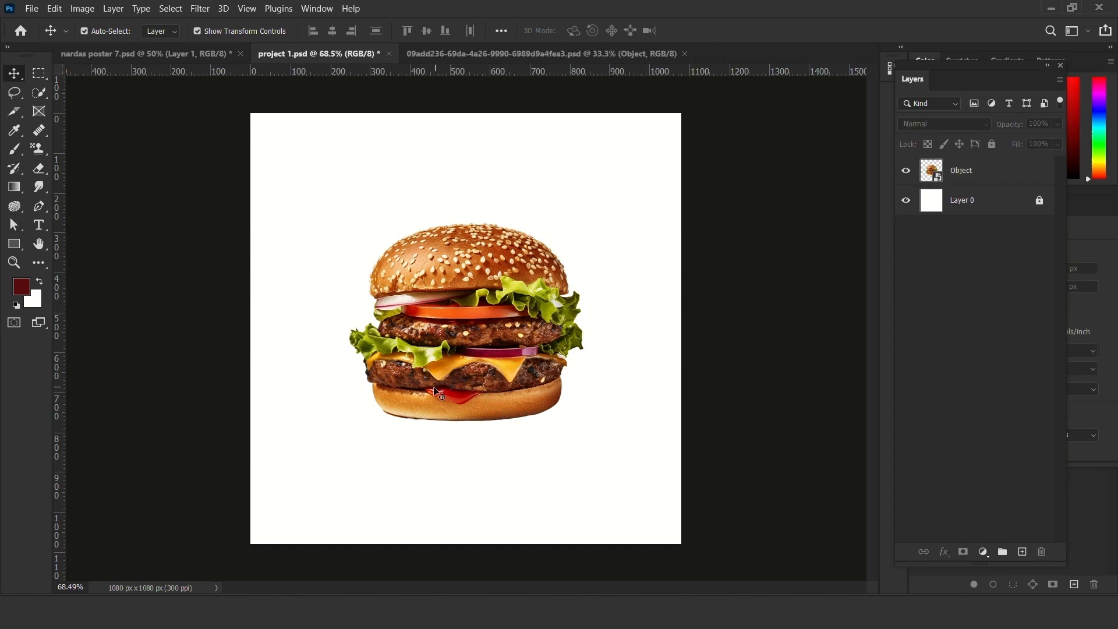
{"action": "left_click", "coordinate": [1000, 174]}
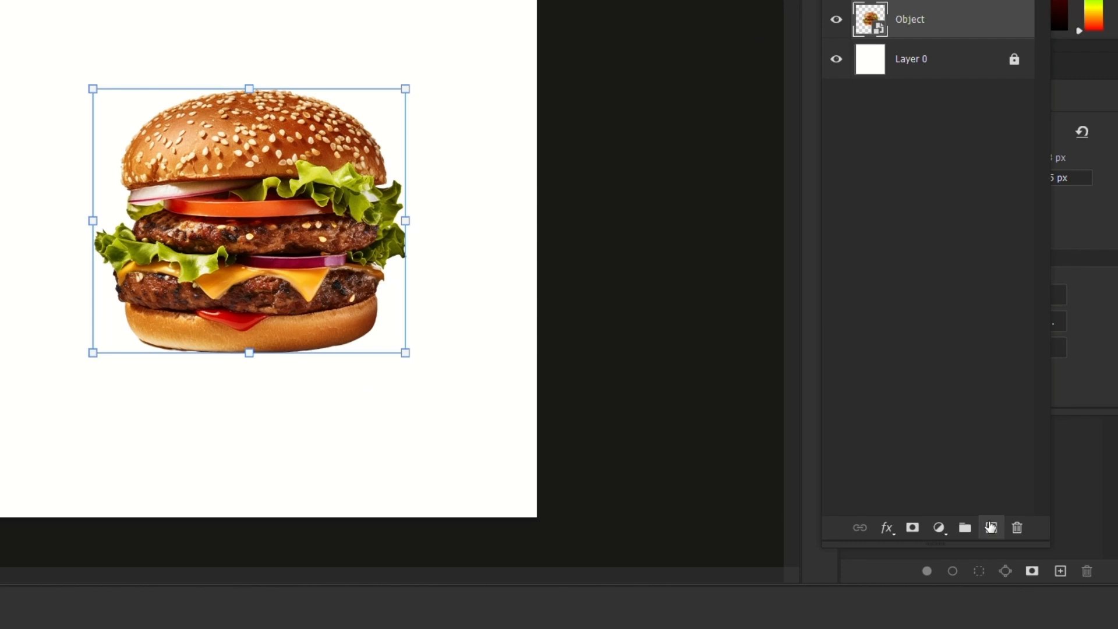
{"action": "left_click", "coordinate": [990, 528]}
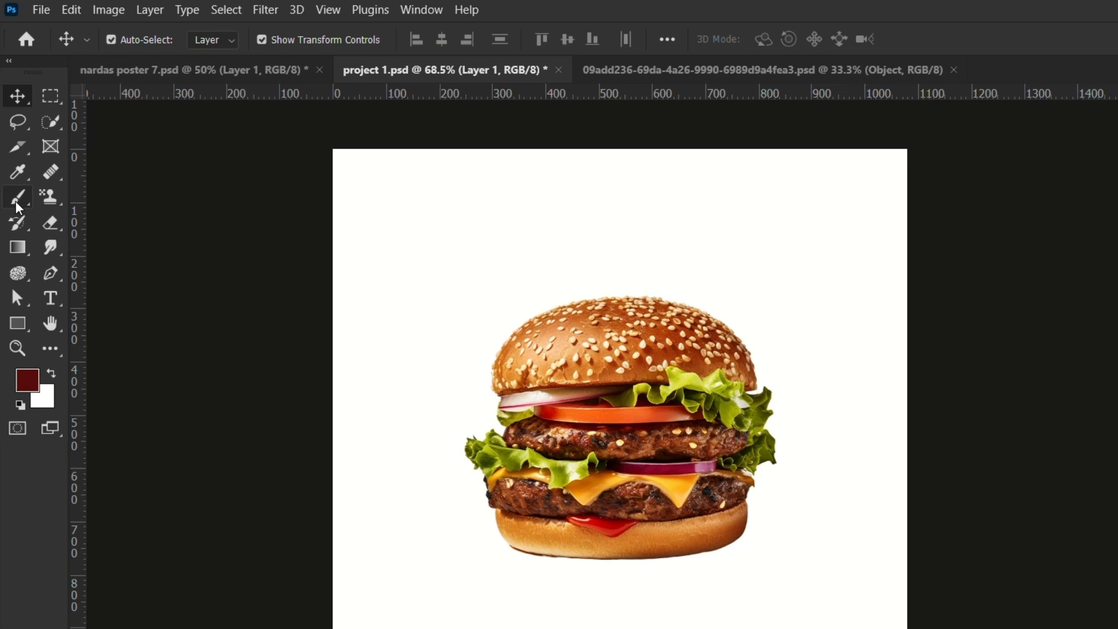
Step: Set up the Brush tool with a soft round pressure preset at 0% hardness
{"action": "left_click", "coordinate": [17, 196]}
{"action": "left_click", "coordinate": [130, 42]}
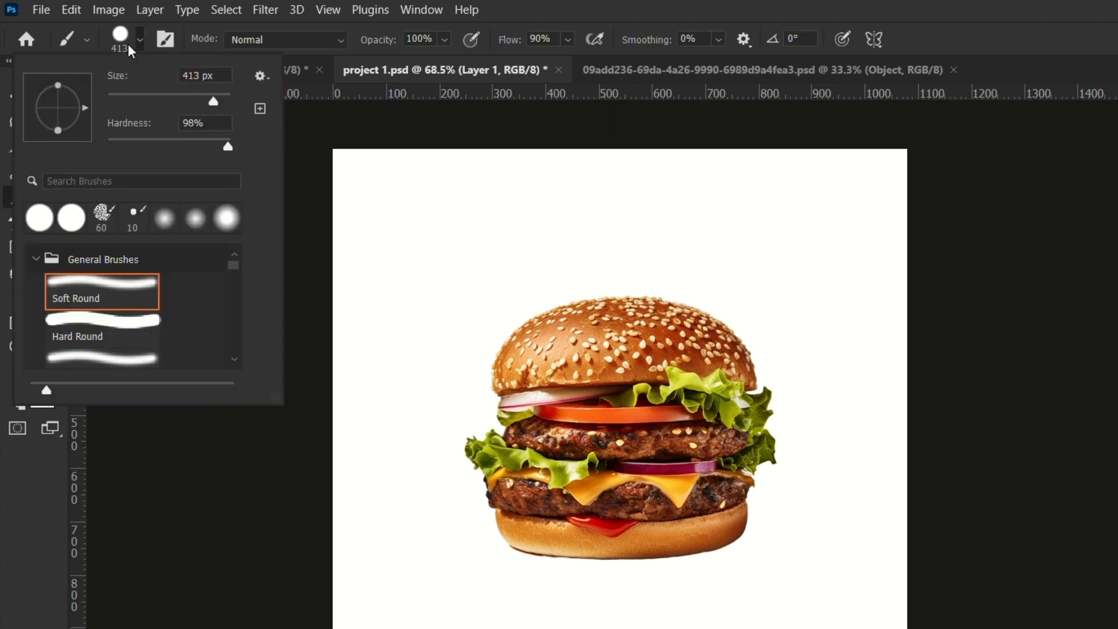
{"action": "left_click", "coordinate": [165, 218]}
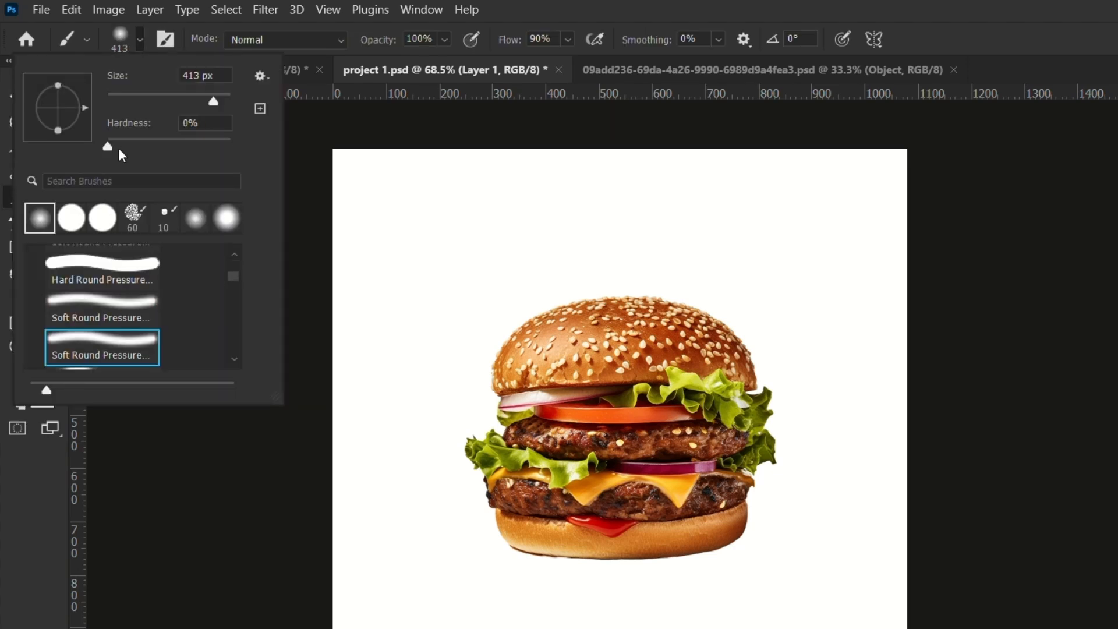
{"action": "left_click_drag", "start_coordinate": [122, 143], "coordinate": [71, 153]}
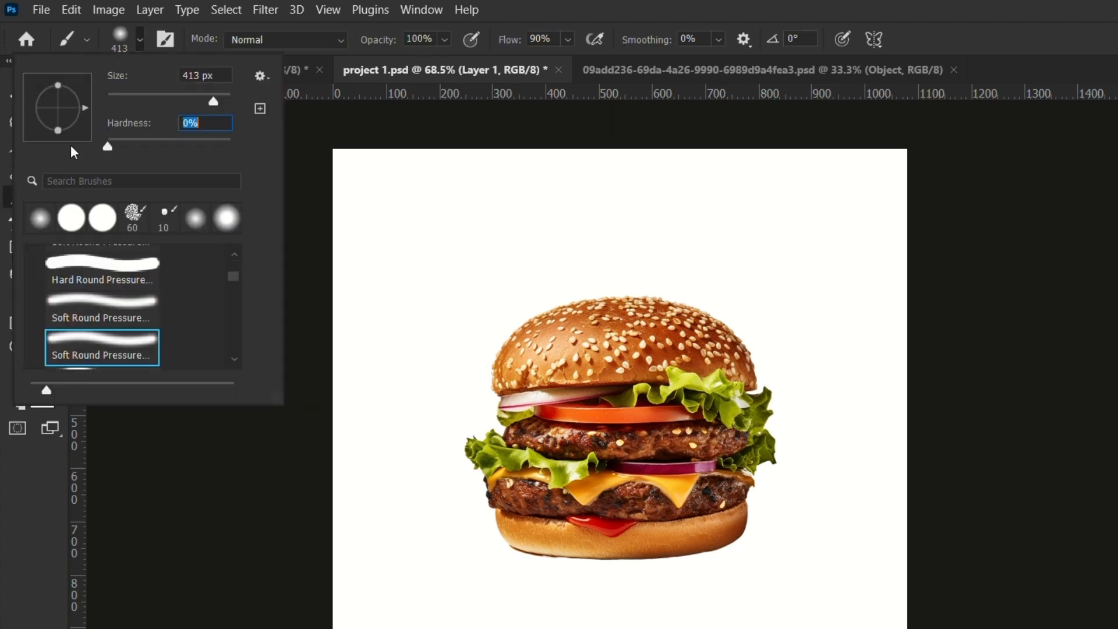
{"action": "left_click", "coordinate": [90, 363]}
{"action": "key", "text": "Return"}
Step: Set the foreground color to black (000000)
{"action": "left_click", "coordinate": [24, 379]}
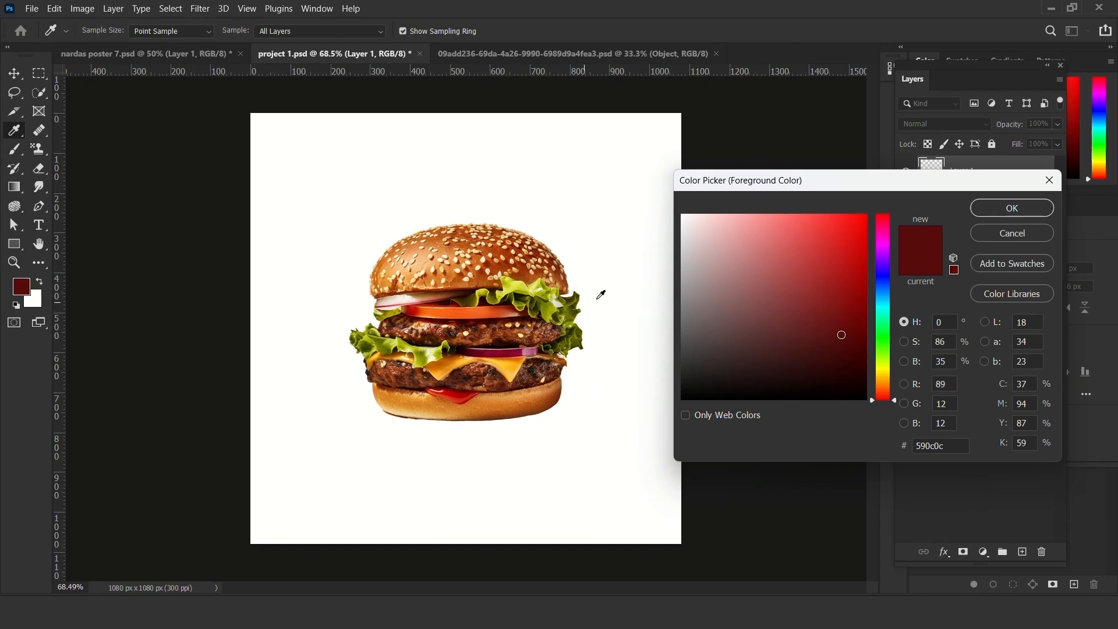
{"action": "left_click_drag", "start_coordinate": [748, 313], "coordinate": [593, 460]}
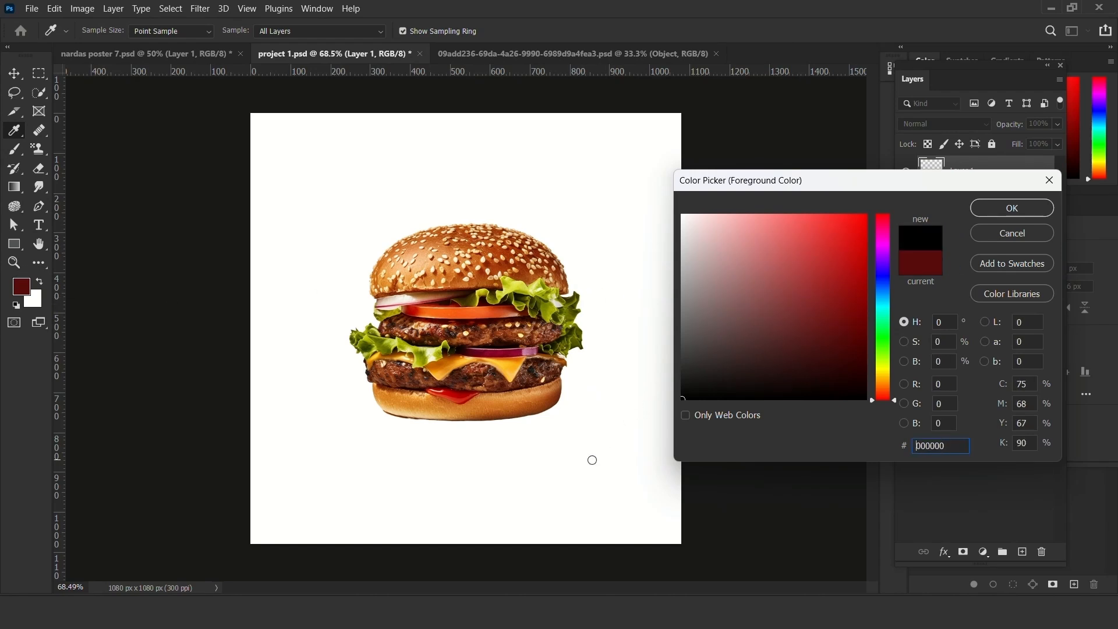
{"action": "left_click", "coordinate": [1034, 214]}
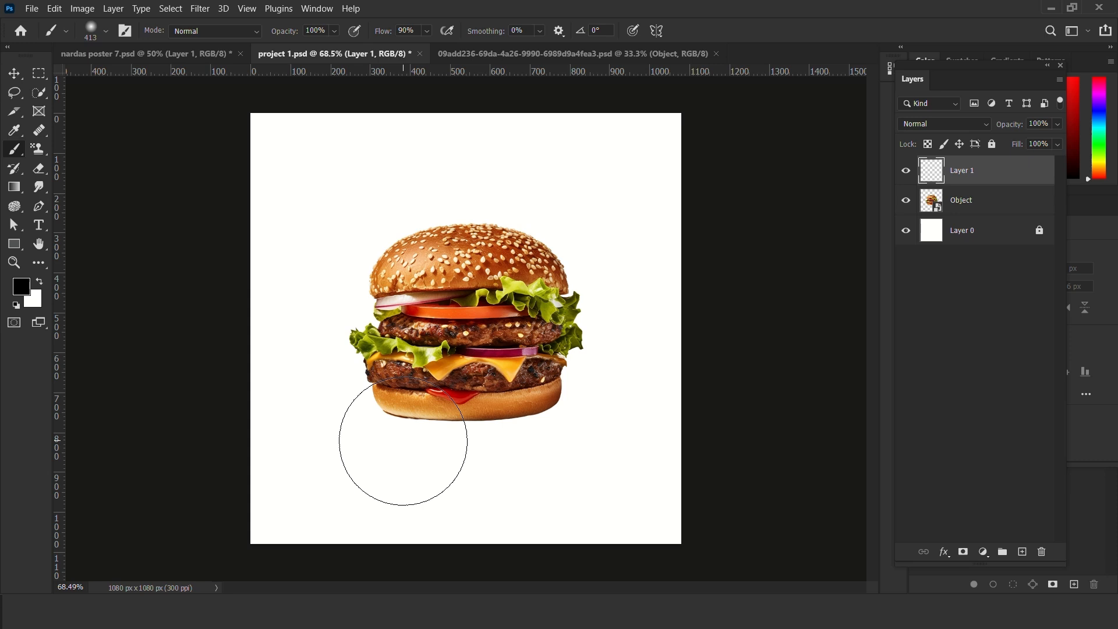
Step: Reduce the brush size to 125 px and stamp one soft black dab just below the burger on Layer 1
{"action": "key", "text": "bracketleft"}
{"action": "key", "text": "bracketleft"}
{"action": "key", "text": "bracketleft"}
{"action": "key", "text": "bracketleft"}
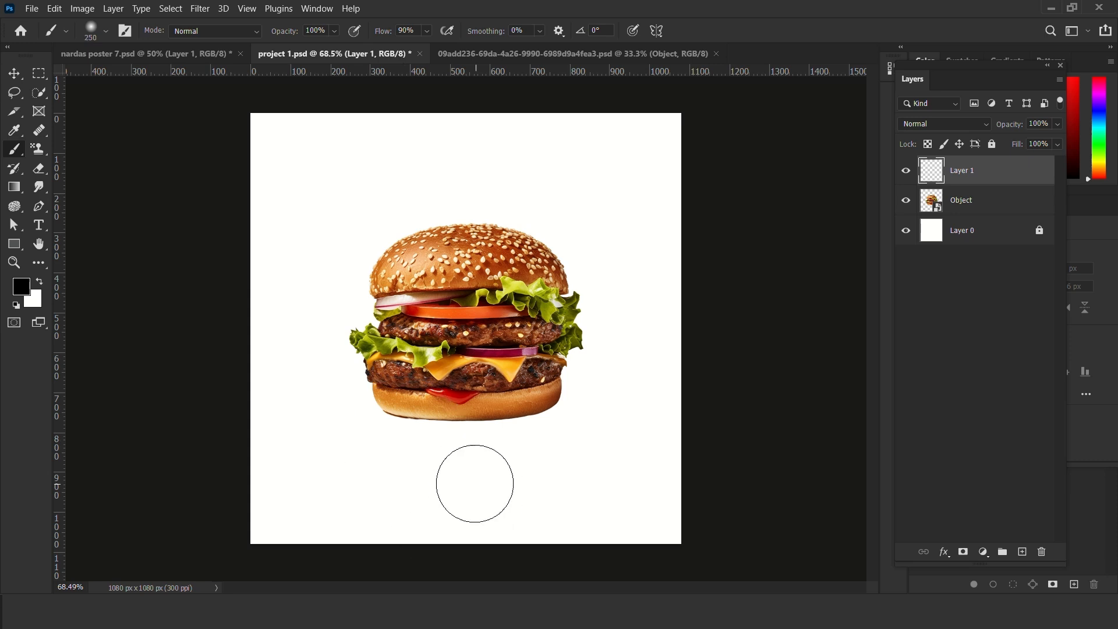
{"action": "key", "text": "bracketleft"}
{"action": "left_click", "coordinate": [463, 451]}
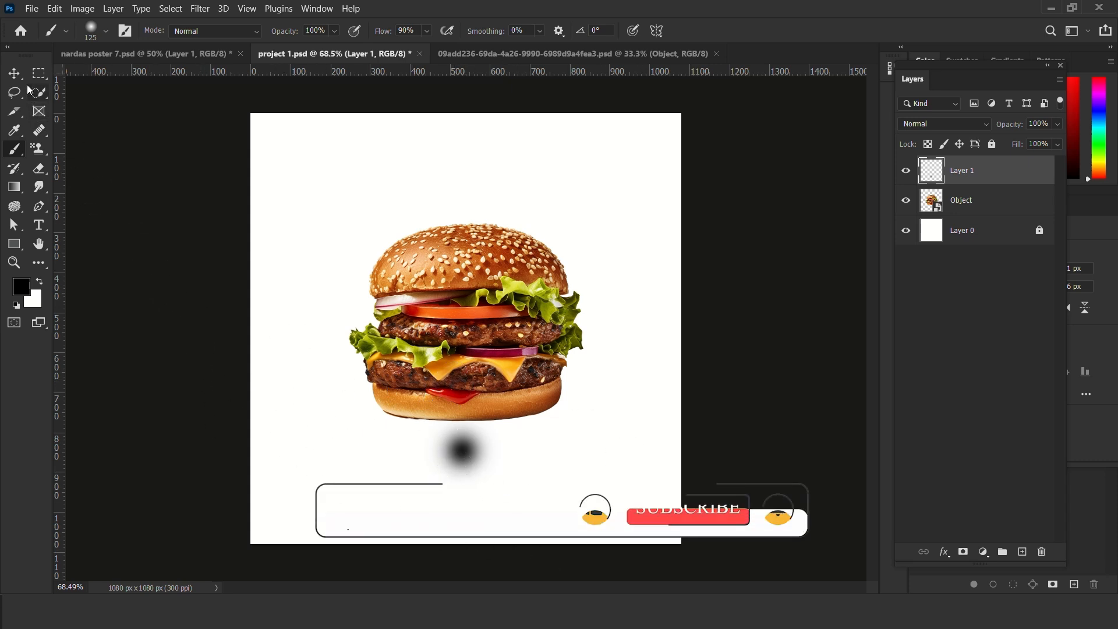
Step: Centre the black dab under the burger, stretch it to about 527% width with Free Transform, and raise it behind the bun's base
{"action": "left_click", "coordinate": [14, 73]}
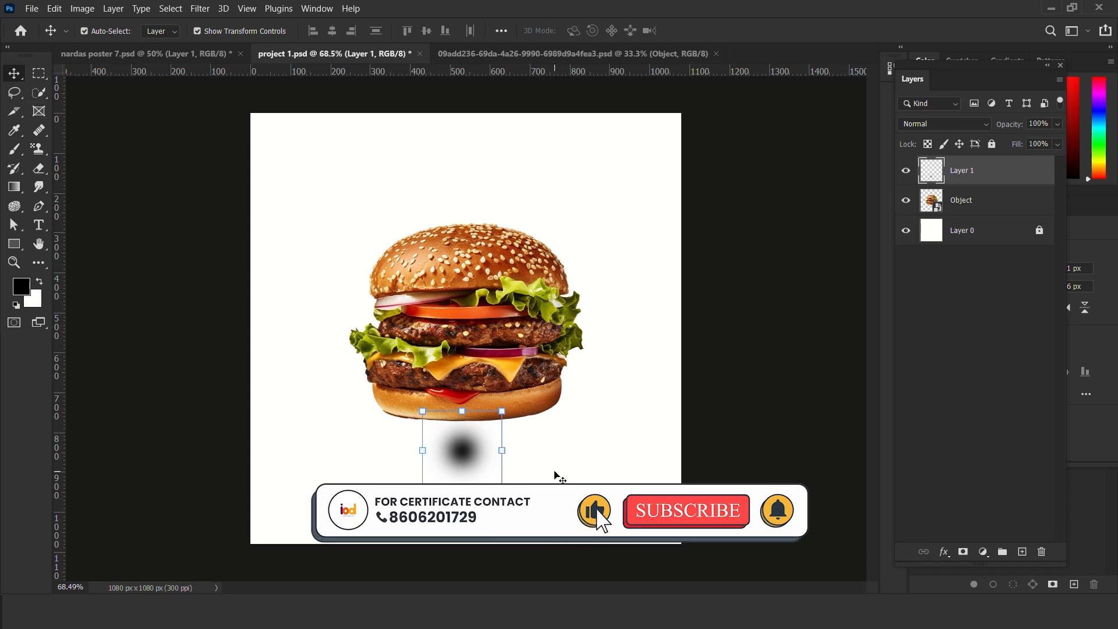
{"action": "mouse_move", "coordinate": [472, 466]}
{"action": "left_mouse_down"}
{"action": "mouse_move", "coordinate": [456, 467]}
{"action": "mouse_move", "coordinate": [464, 460]}
{"action": "left_mouse_up"}
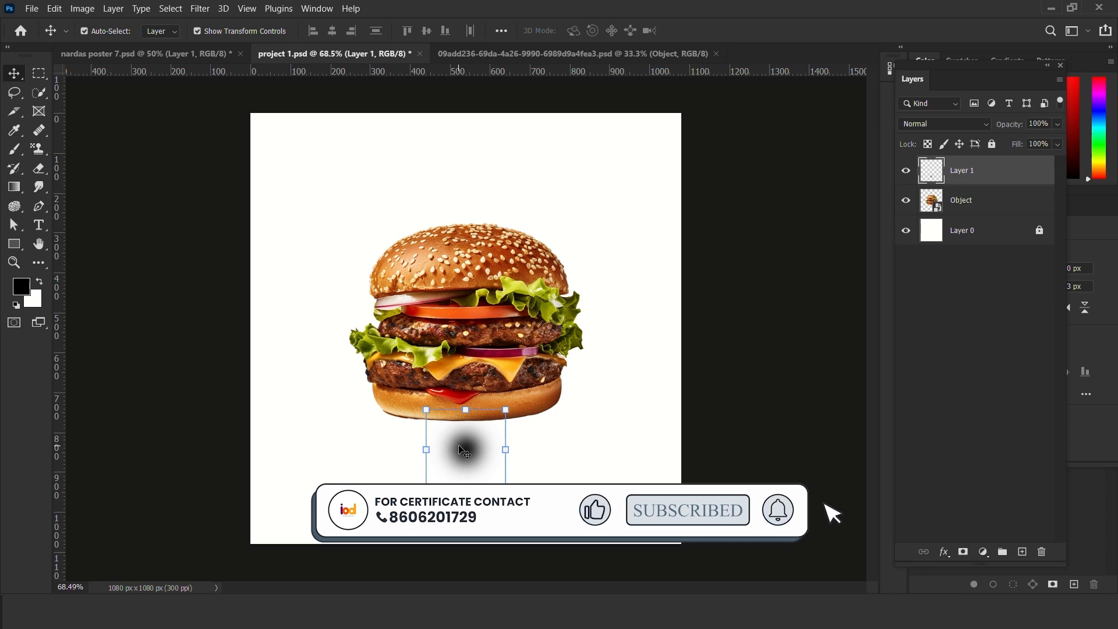
{"action": "key", "text": "ctrl+t"}
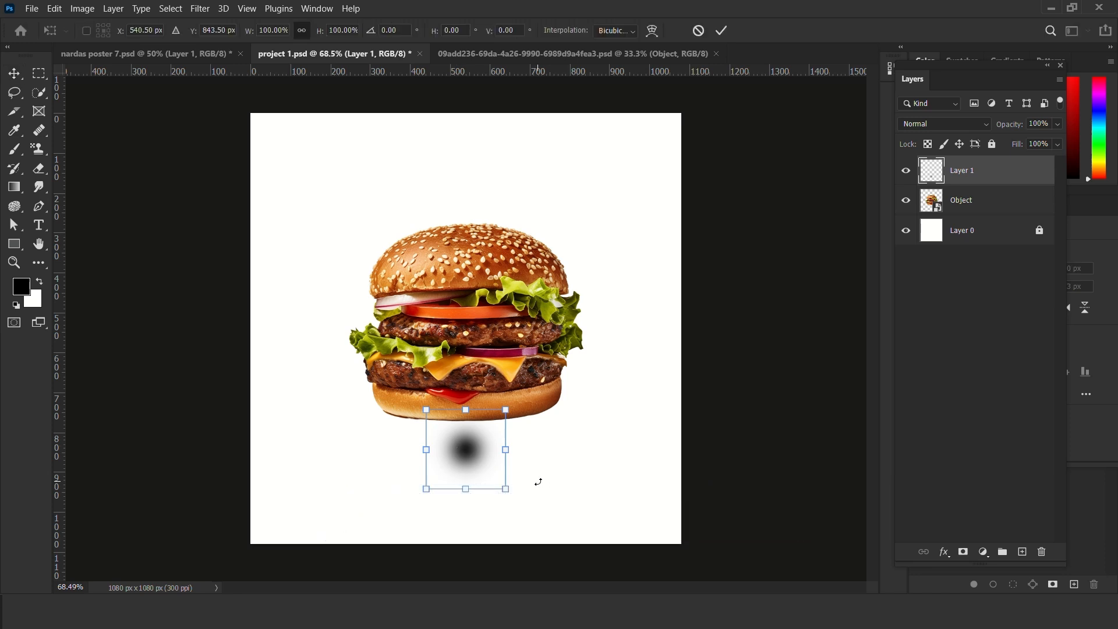
{"action": "left_click_drag", "start_coordinate": [506, 453], "coordinate": [645, 452]}
{"action": "left_click_drag", "start_coordinate": [420, 450], "coordinate": [259, 449]}
{"action": "left_click_drag", "start_coordinate": [646, 449], "coordinate": [676, 449]}
{"action": "left_click_drag", "start_coordinate": [586, 452], "coordinate": [586, 428]}
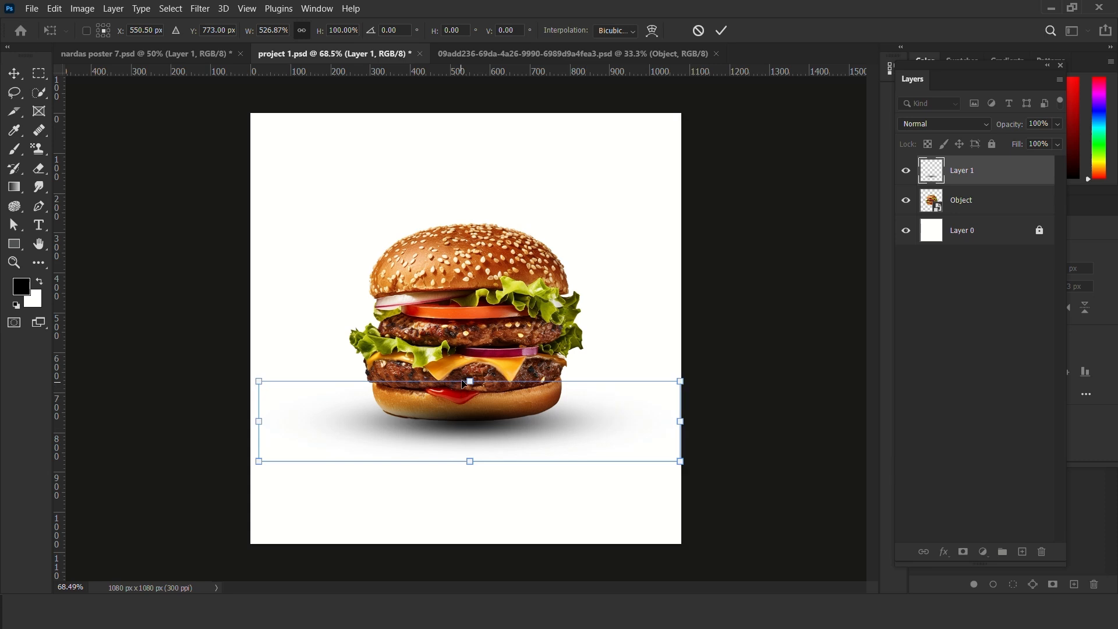
Step: Flatten the stretched shadow to about 35% height, align it with the bottom edge of the bun, and apply the transform
{"action": "left_click_drag", "start_coordinate": [470, 382], "coordinate": [475, 414]}
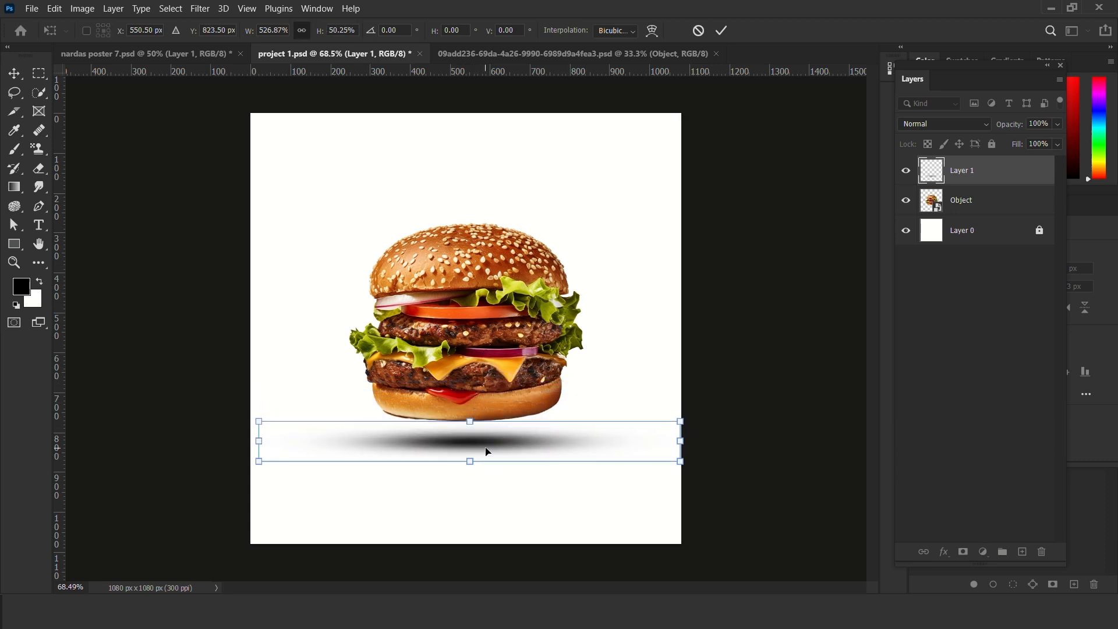
{"action": "left_click_drag", "start_coordinate": [488, 452], "coordinate": [491, 439]}
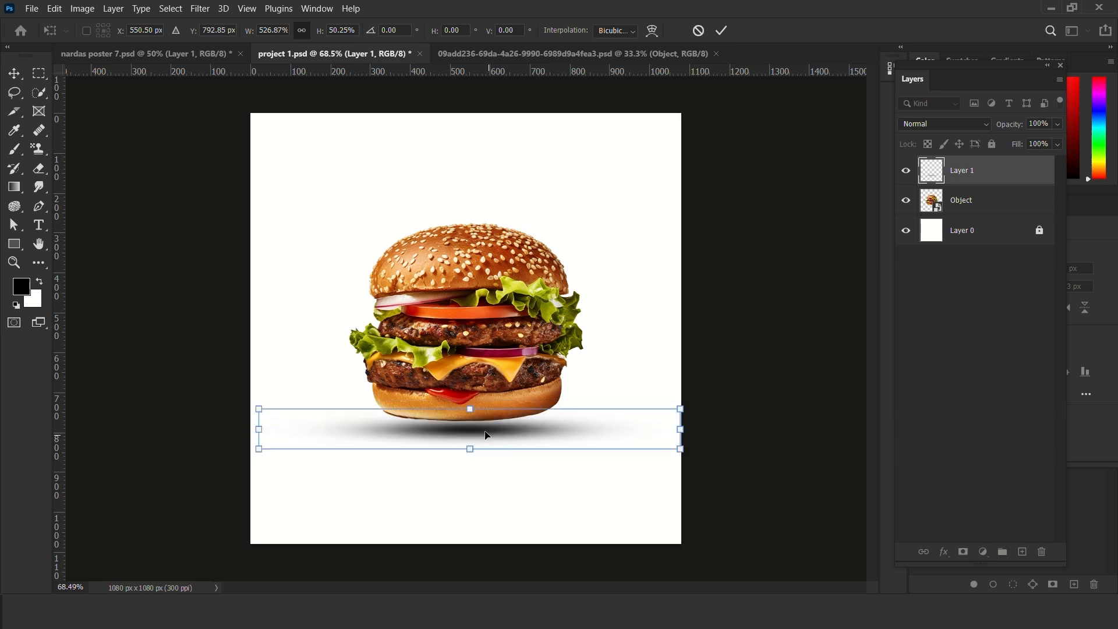
{"action": "left_click_drag", "start_coordinate": [472, 411], "coordinate": [487, 423]}
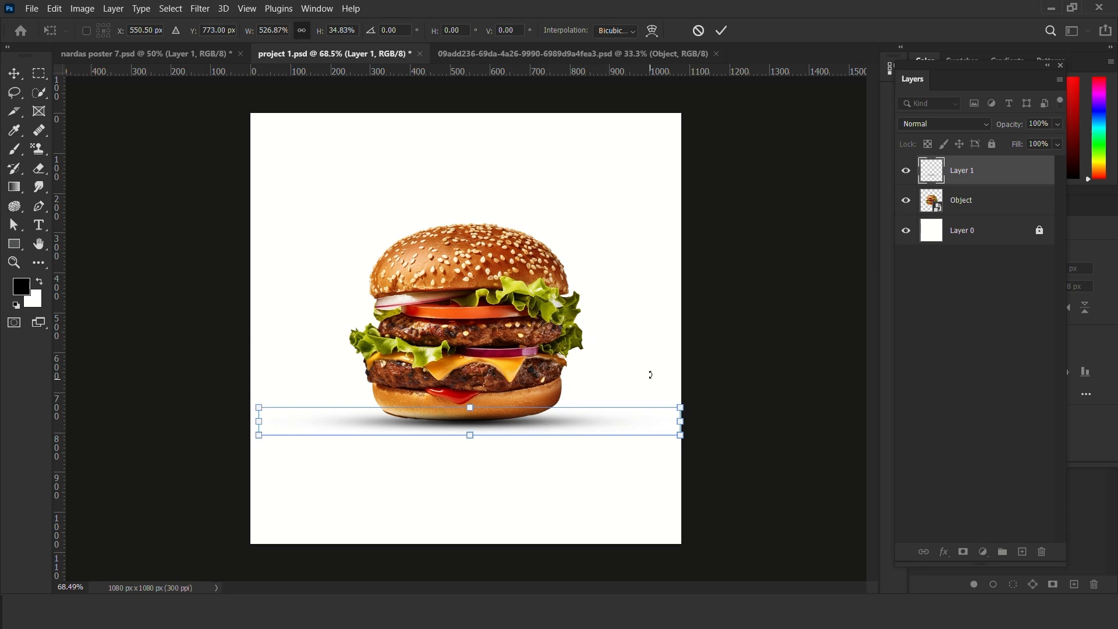
{"action": "left_click", "coordinate": [724, 36]}
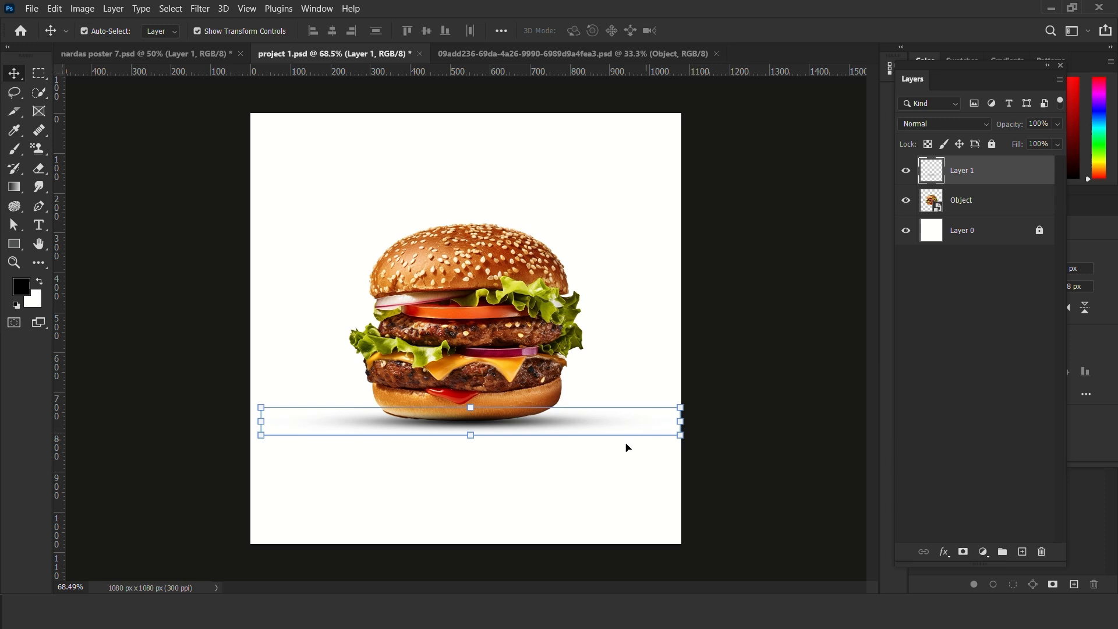
Step: Move the shadow's Layer 1 beneath the burger's Object layer in the stacking order
{"action": "left_click", "coordinate": [607, 465]}
{"action": "left_click", "coordinate": [527, 431]}
{"action": "left_click_drag", "start_coordinate": [987, 185], "coordinate": [987, 232]}
{"action": "left_click", "coordinate": [146, 344]}
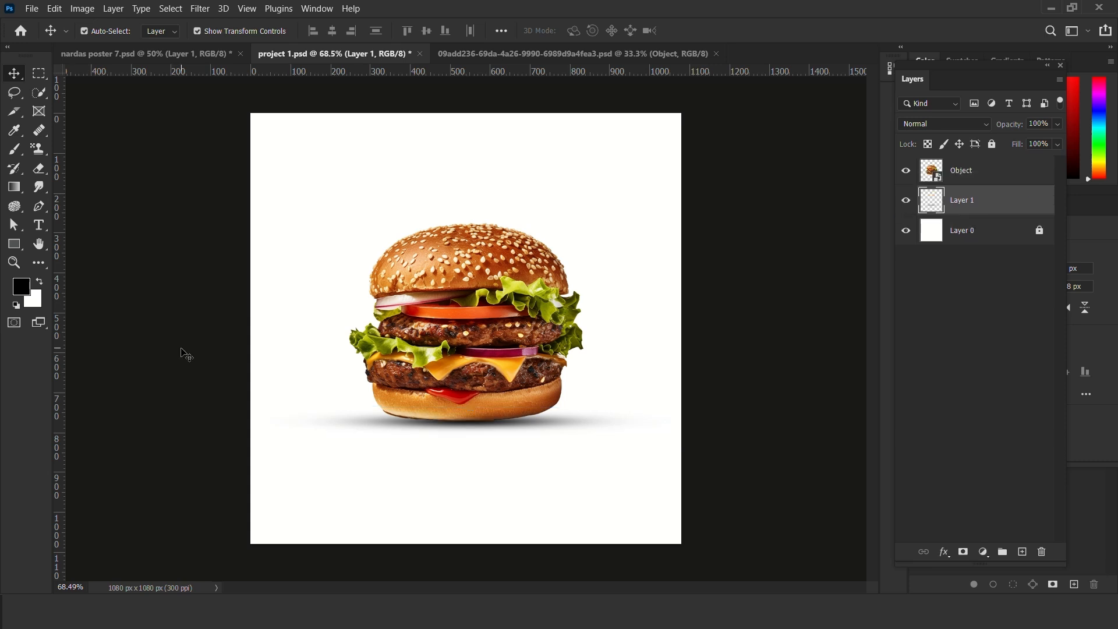
Step: Lower the opacity of the shadow layer to 60% and deselect it
{"action": "left_click", "coordinate": [500, 426]}
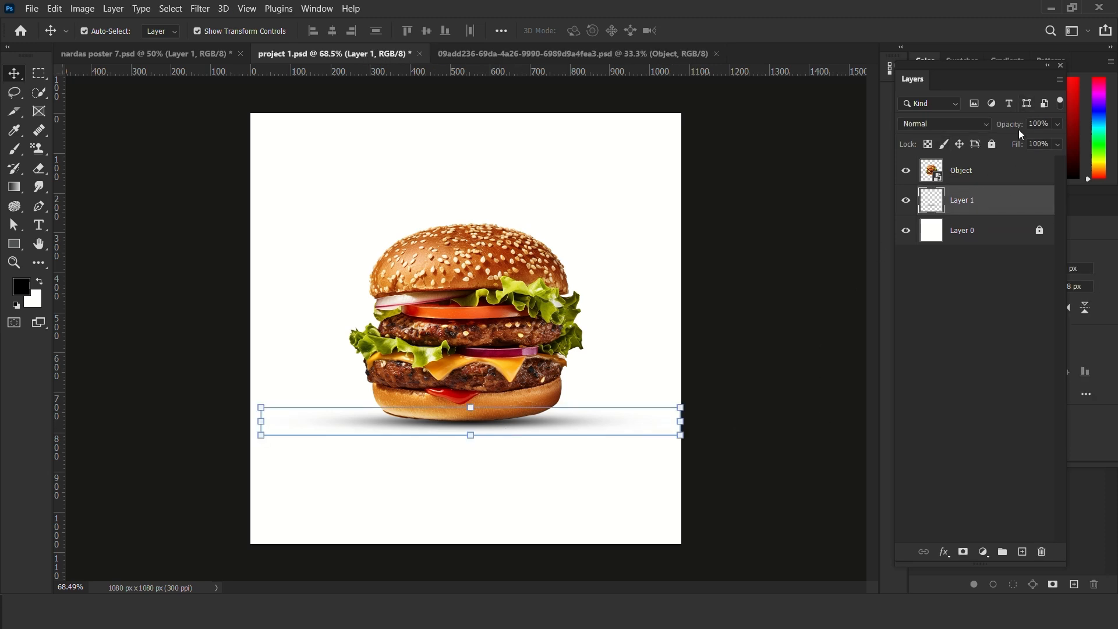
{"action": "scroll", "coordinate": [1052, 125], "scroll_direction": "down", "scroll_amount": 11}
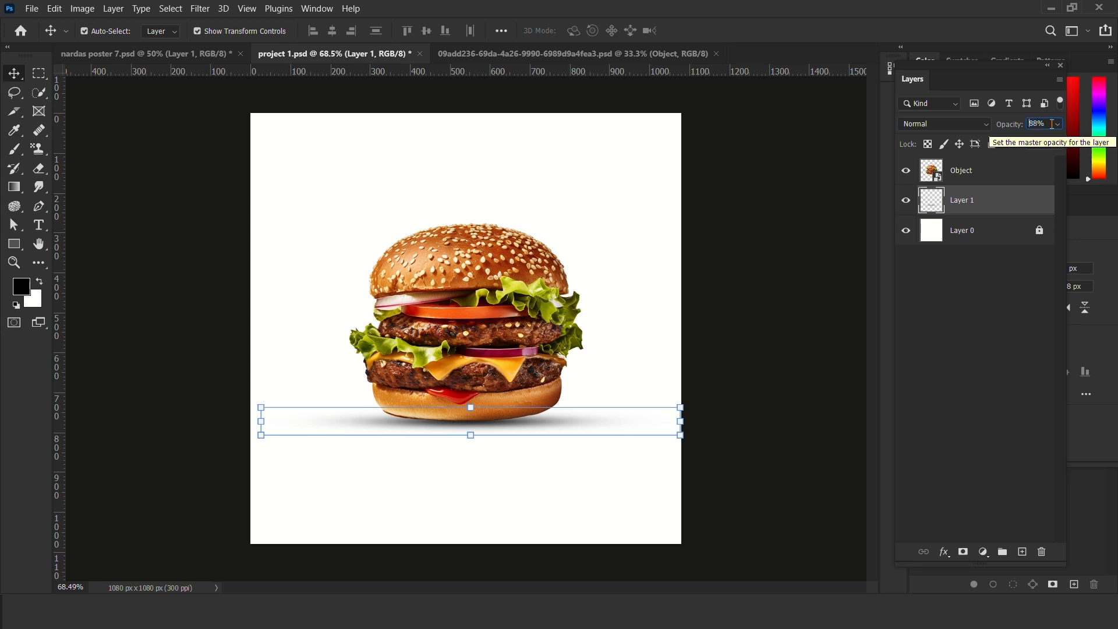
{"action": "scroll", "coordinate": [1052, 124], "scroll_direction": "down", "scroll_amount": 6}
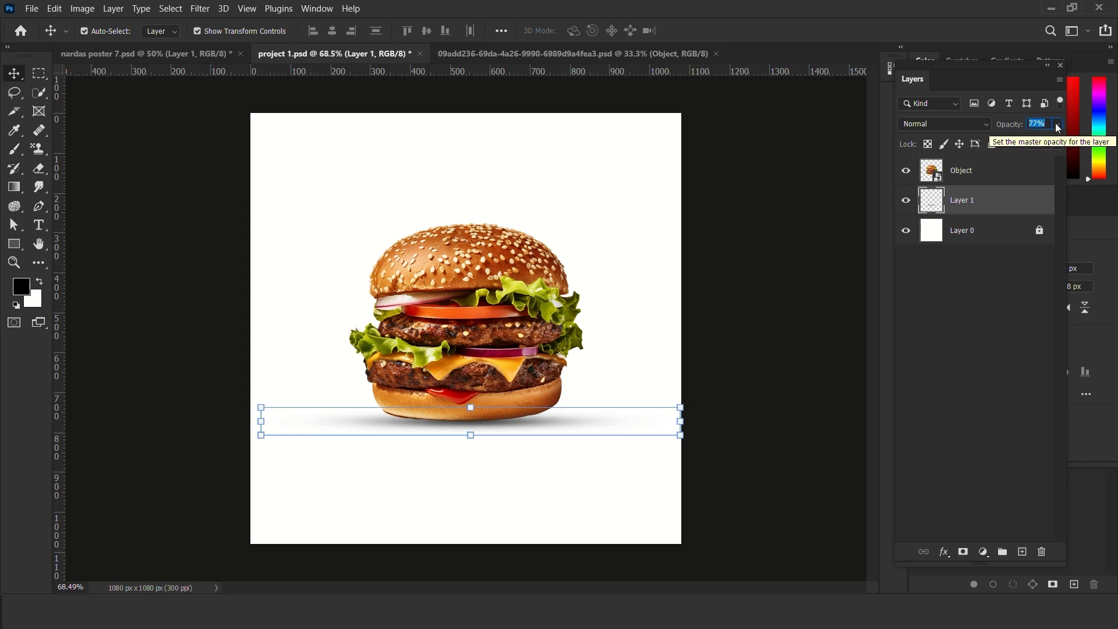
{"action": "scroll", "coordinate": [1039, 128], "scroll_direction": "down", "scroll_amount": 10}
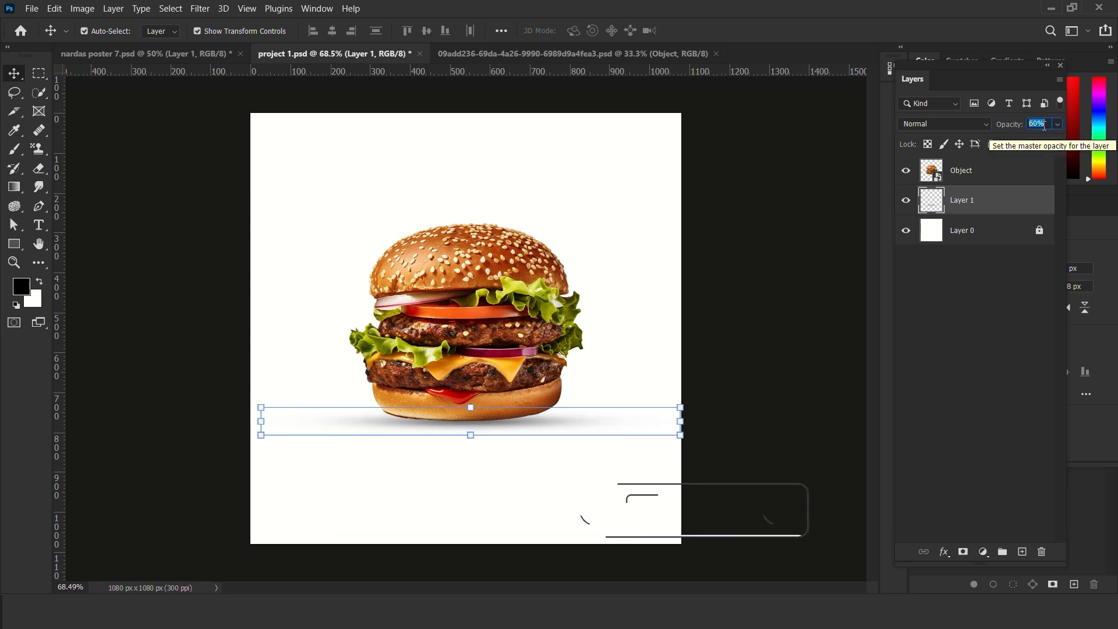
{"action": "left_click", "coordinate": [711, 337]}
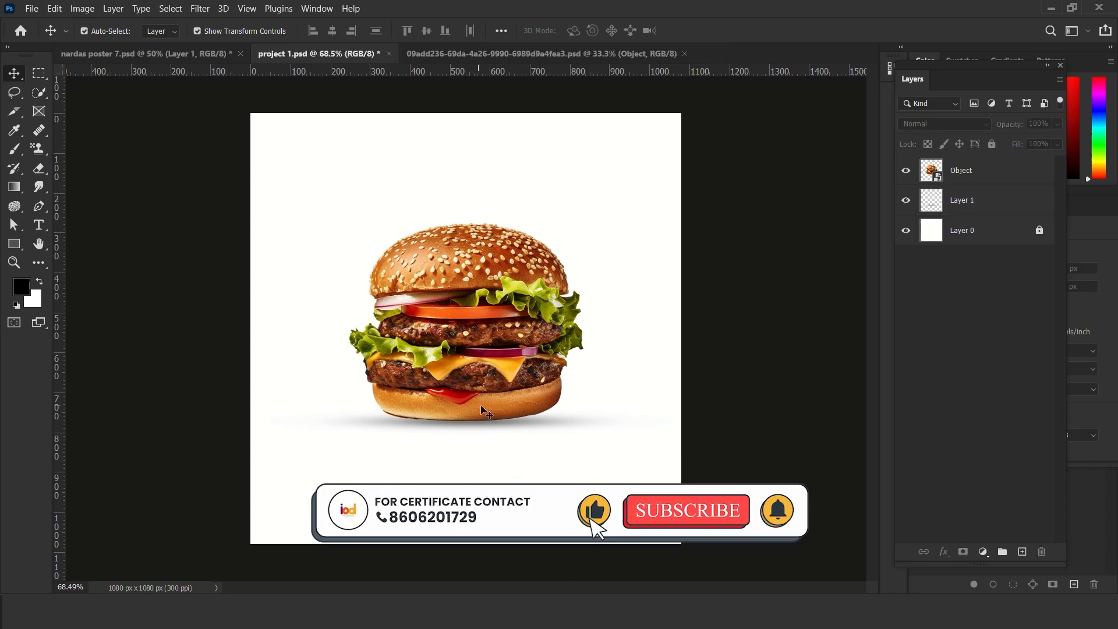
Step: Lower the burger onto its ground shadow, nudge it back up slightly, and deselect it
{"action": "left_click_drag", "start_coordinate": [479, 406], "coordinate": [477, 411]}
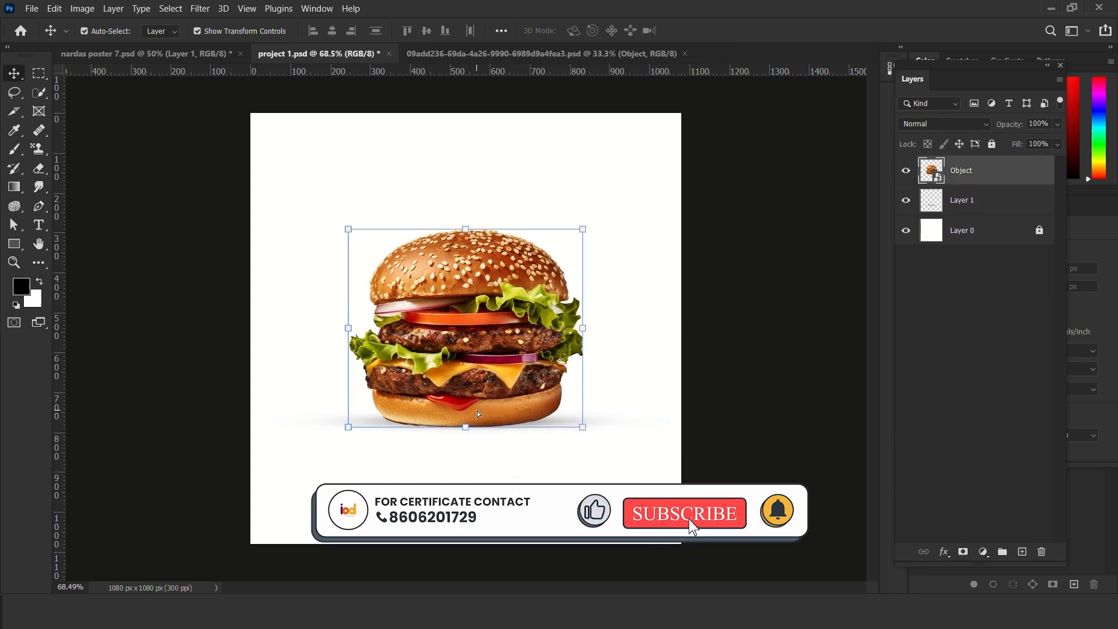
{"action": "key", "text": "Up"}
{"action": "key", "text": "Up"}
{"action": "key", "text": "Up"}
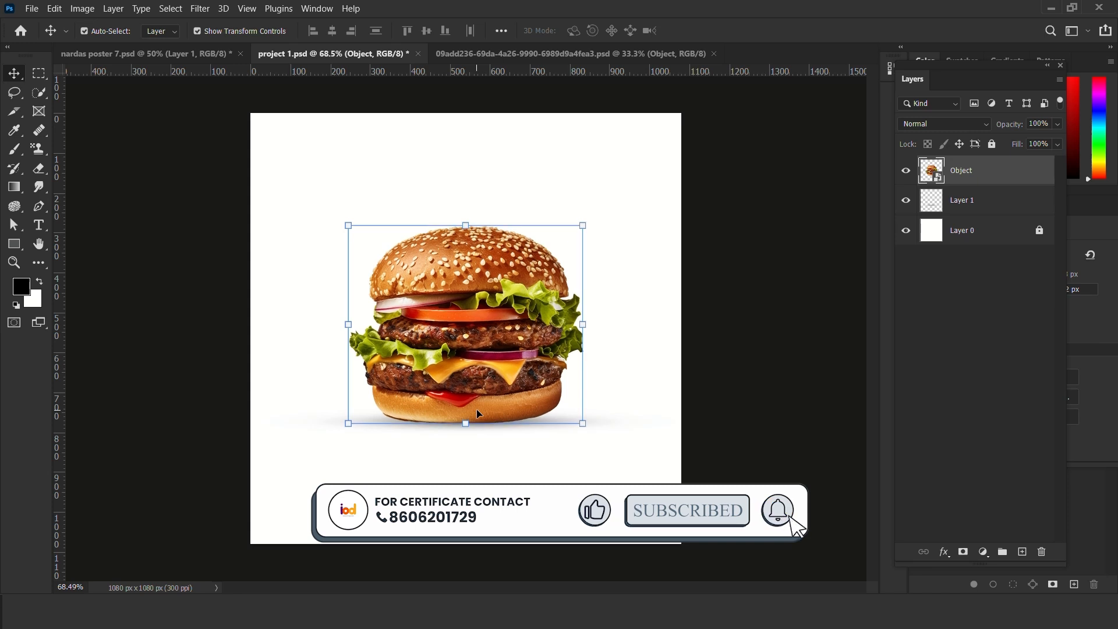
{"action": "left_click", "coordinate": [549, 437]}
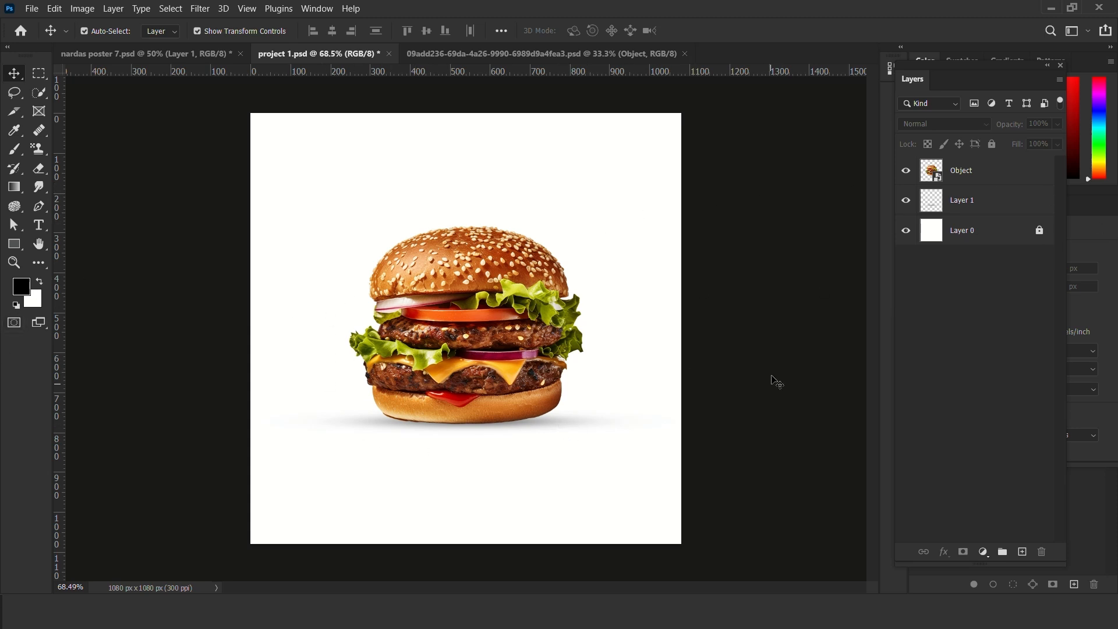
Step: Raise the burger above its ground shadow so that it floats over the surface
{"action": "left_click", "coordinate": [414, 348]}
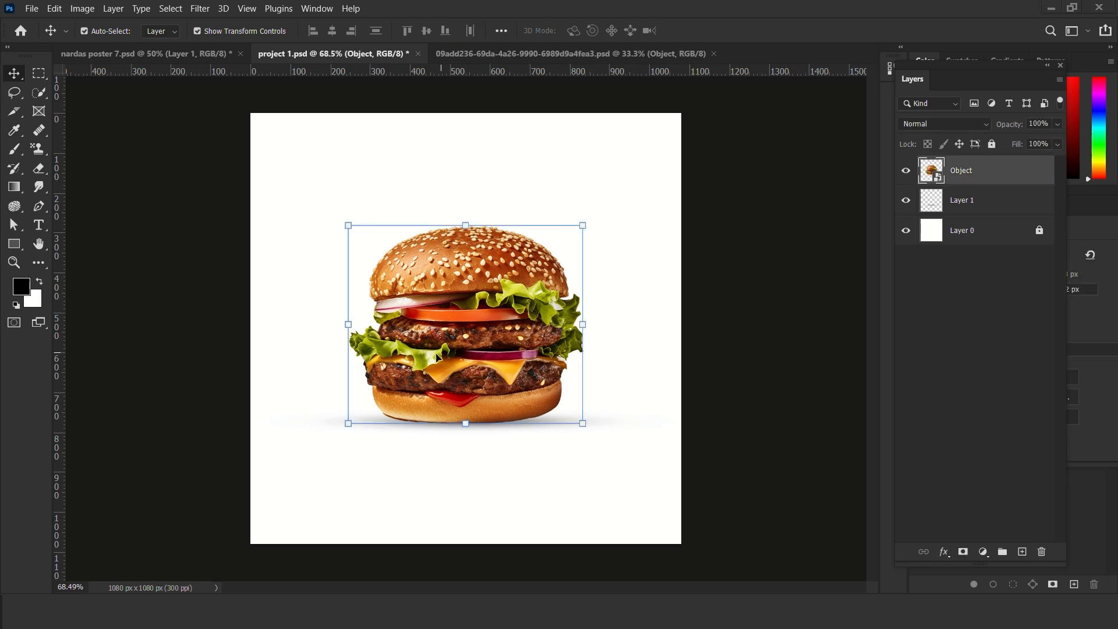
{"action": "mouse_move", "coordinate": [452, 325]}
{"action": "left_mouse_down"}
{"action": "mouse_move", "coordinate": [446, 334]}
{"action": "mouse_move", "coordinate": [457, 314]}
{"action": "left_mouse_up"}
Step: Select the burger's Object layer together with the shadow's Layer 1 and delete both from the canvas
{"action": "right_click", "coordinate": [25, 151]}
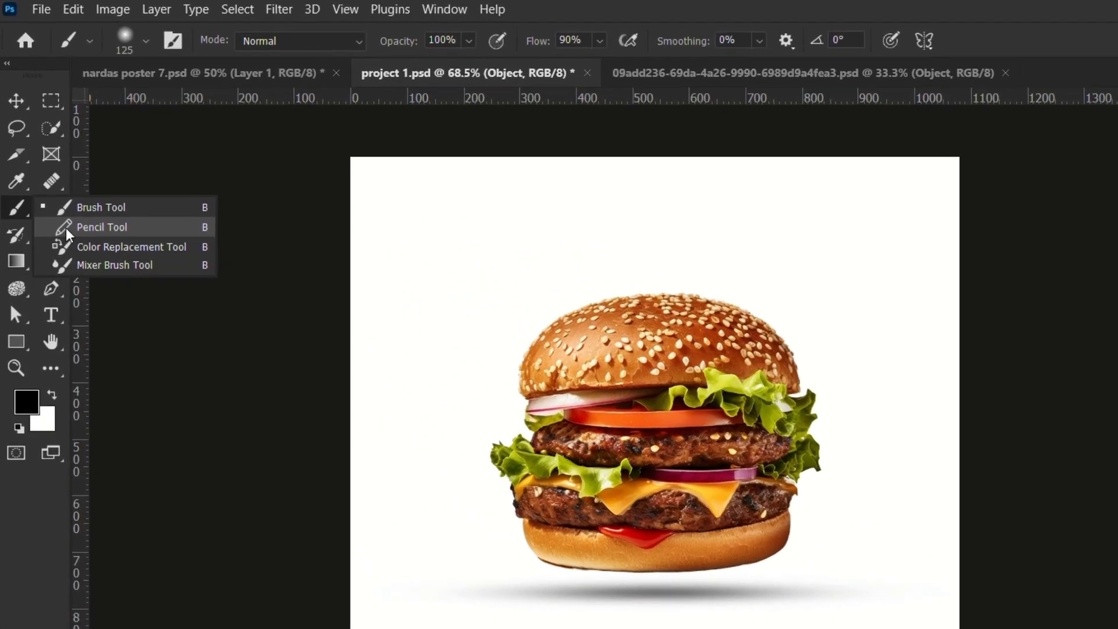
{"action": "left_click", "coordinate": [64, 158]}
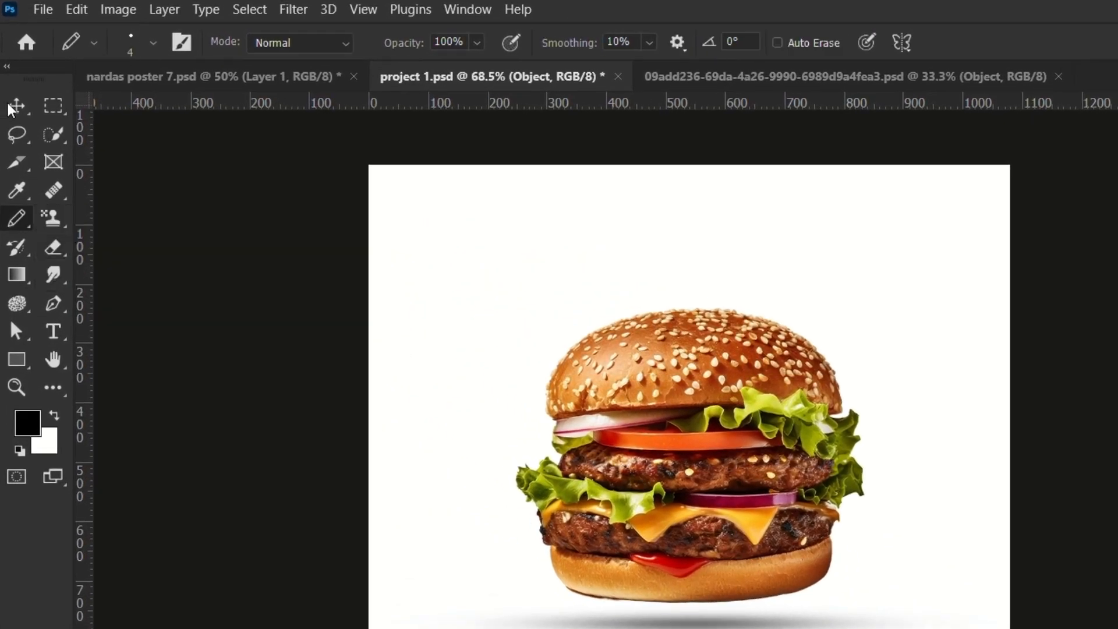
{"action": "left_click", "coordinate": [16, 106]}
{"action": "left_click_drag", "start_coordinate": [415, 327], "coordinate": [847, 628]}
{"action": "left_click_drag", "start_coordinate": [666, 571], "coordinate": [679, 570]}
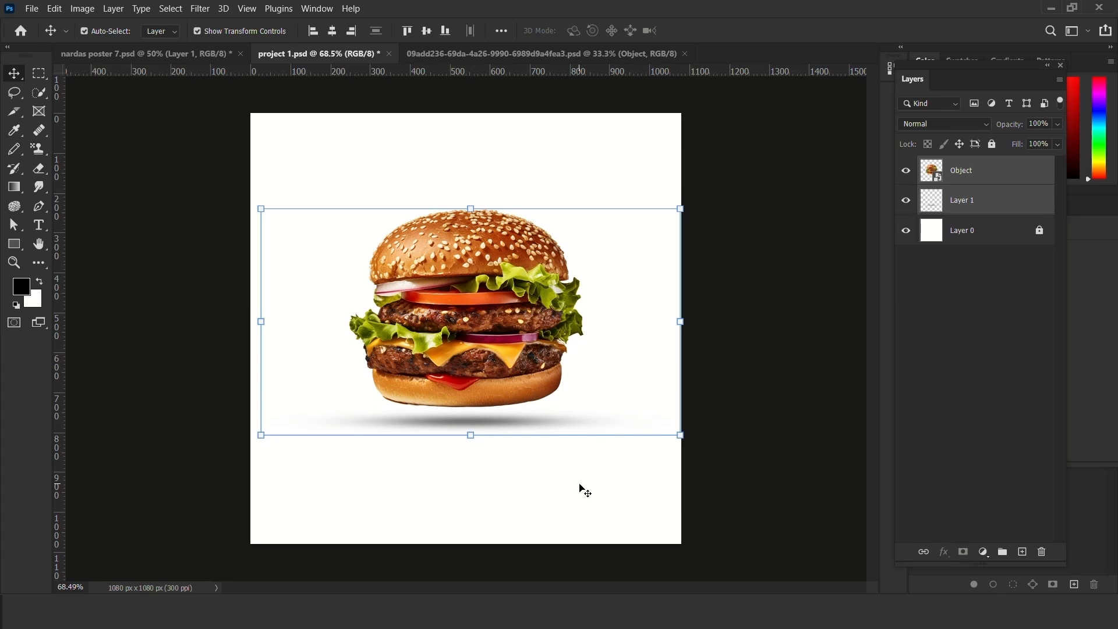
{"action": "key", "text": "Delete"}
Step: Add a new empty layer and sketch a simple house with roof and door using a black 4 px Soft Round pencil
{"action": "left_click", "coordinate": [1024, 553]}
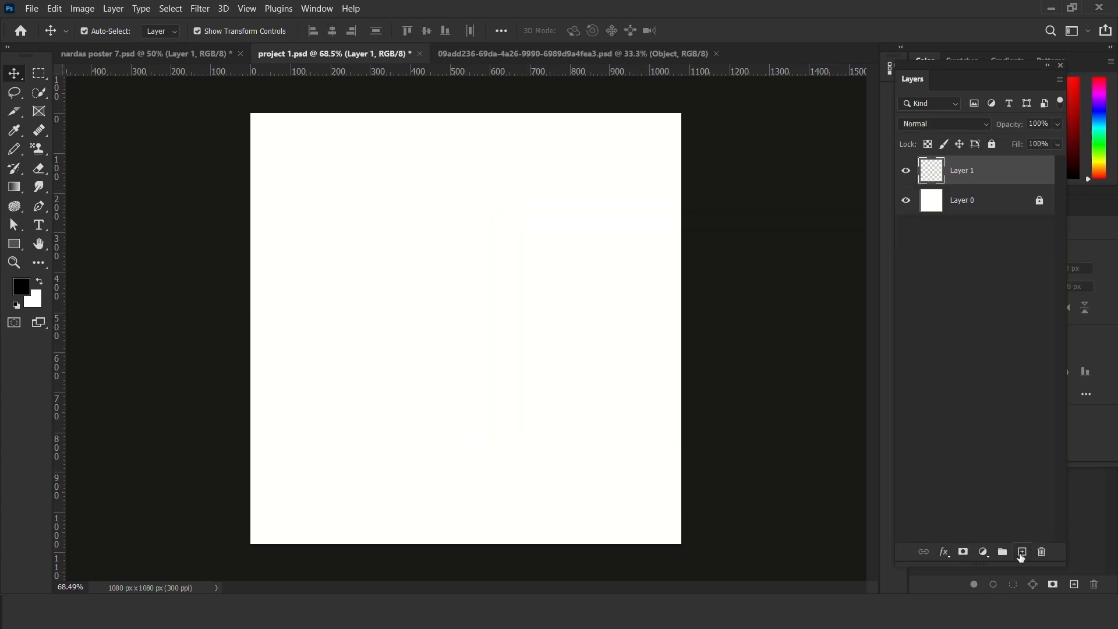
{"action": "left_click", "coordinate": [15, 168]}
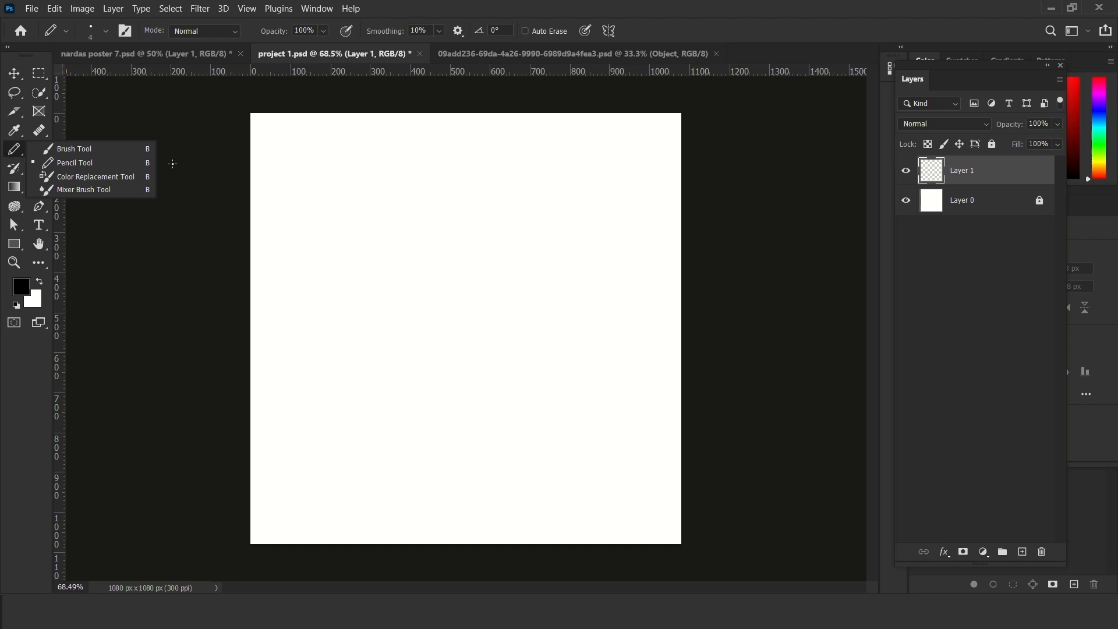
{"action": "left_click", "coordinate": [135, 162]}
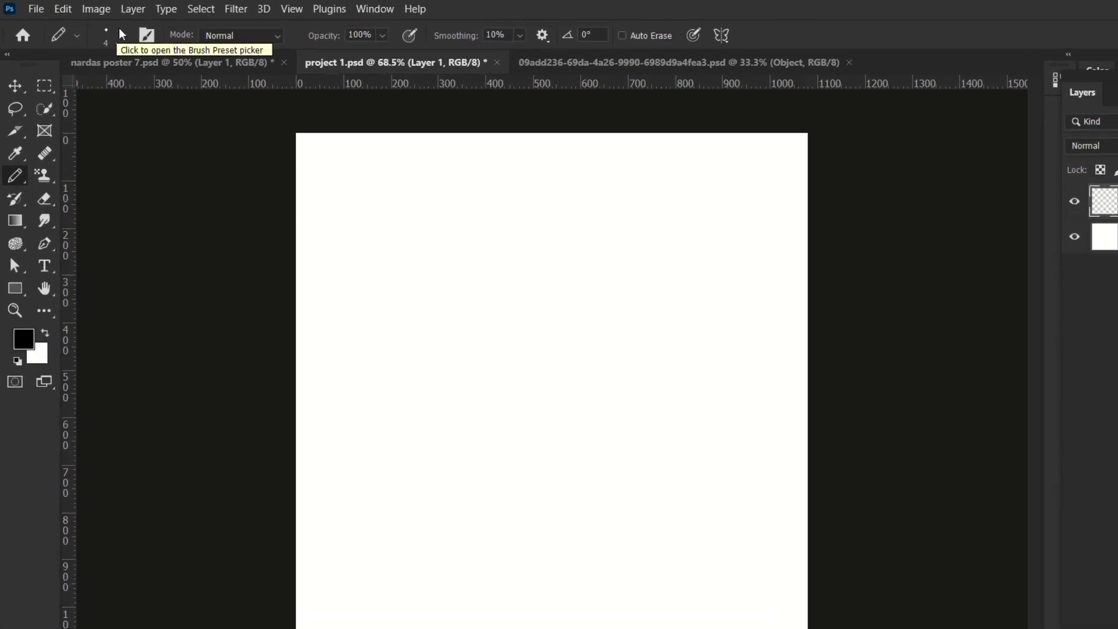
{"action": "left_click", "coordinate": [130, 38]}
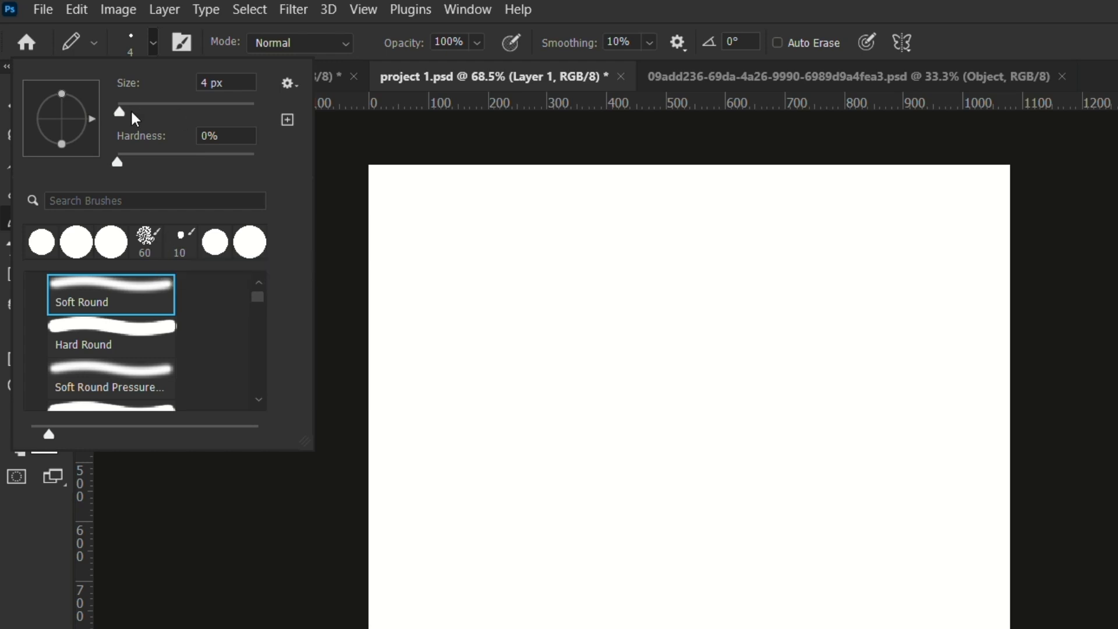
{"action": "left_click", "coordinate": [35, 552]}
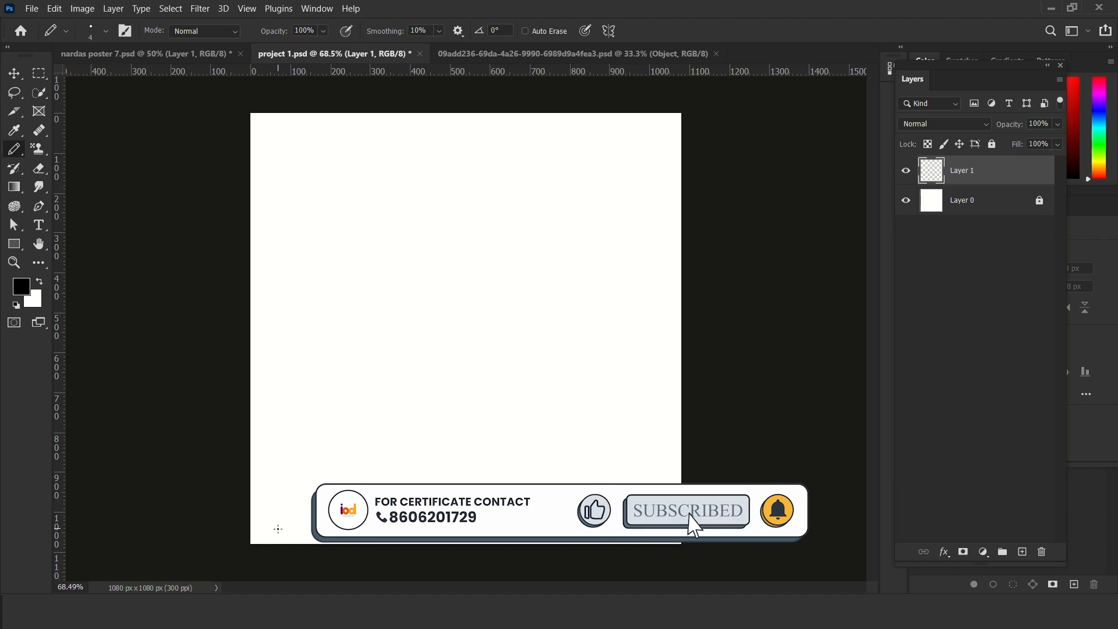
{"action": "mouse_move", "coordinate": [298, 365]}
{"action": "left_mouse_down"}
{"action": "mouse_move", "coordinate": [293, 523]}
{"action": "mouse_move", "coordinate": [562, 383]}
{"action": "mouse_move", "coordinate": [409, 353]}
{"action": "mouse_move", "coordinate": [297, 370]}
{"action": "left_mouse_up"}
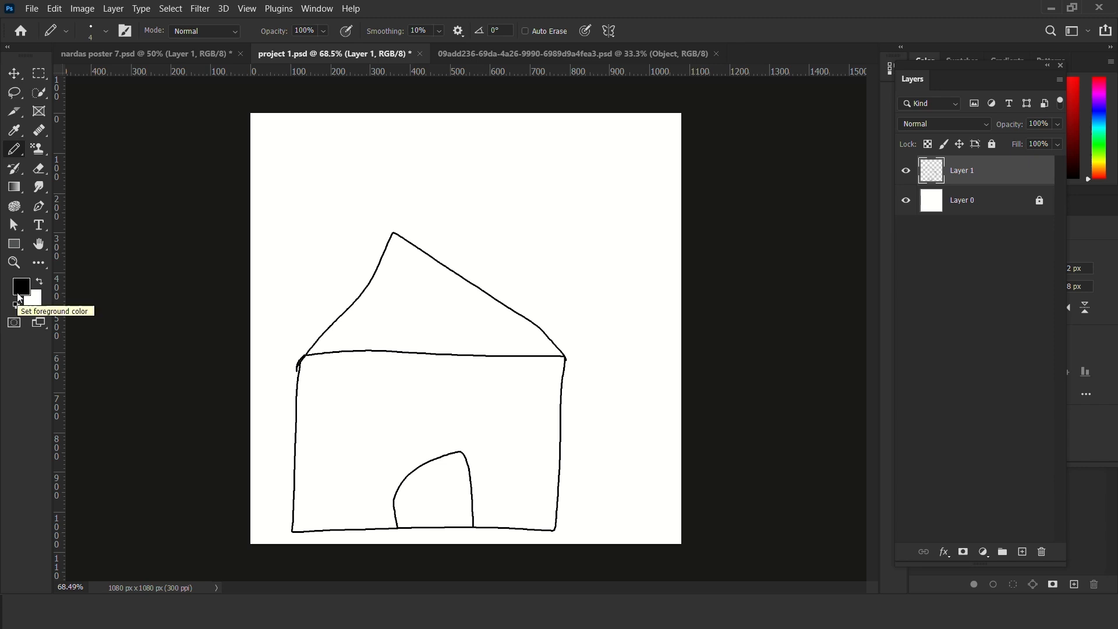
Step: Delete Layer 1 with the house sketch, keeping only the white Layer 0
{"action": "left_click", "coordinate": [1021, 190]}
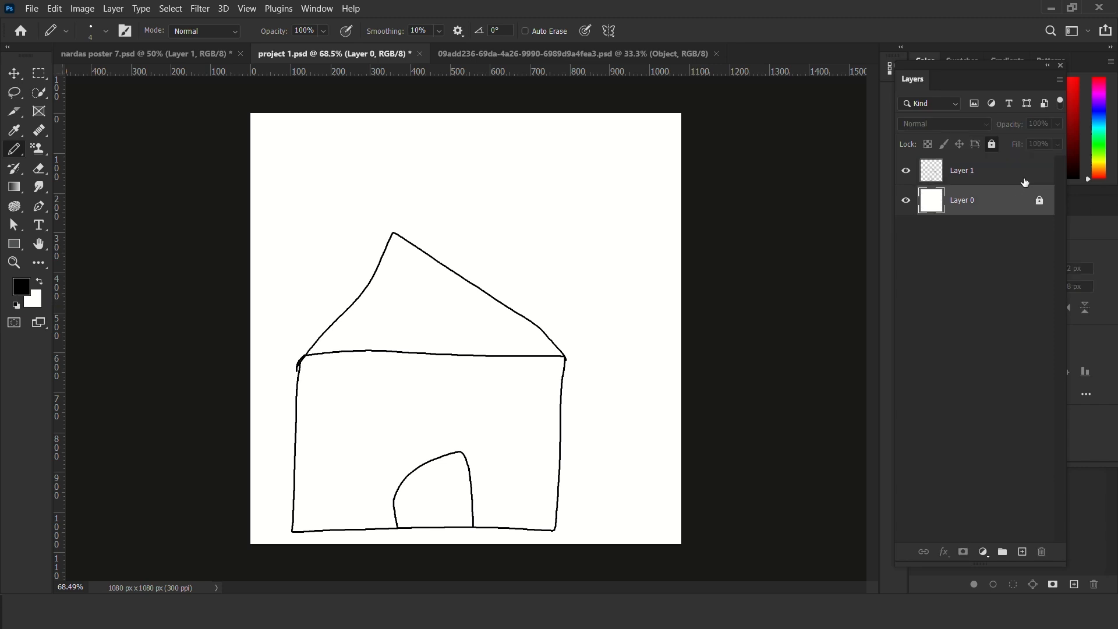
{"action": "left_click", "coordinate": [1025, 183]}
{"action": "key", "text": "Delete"}
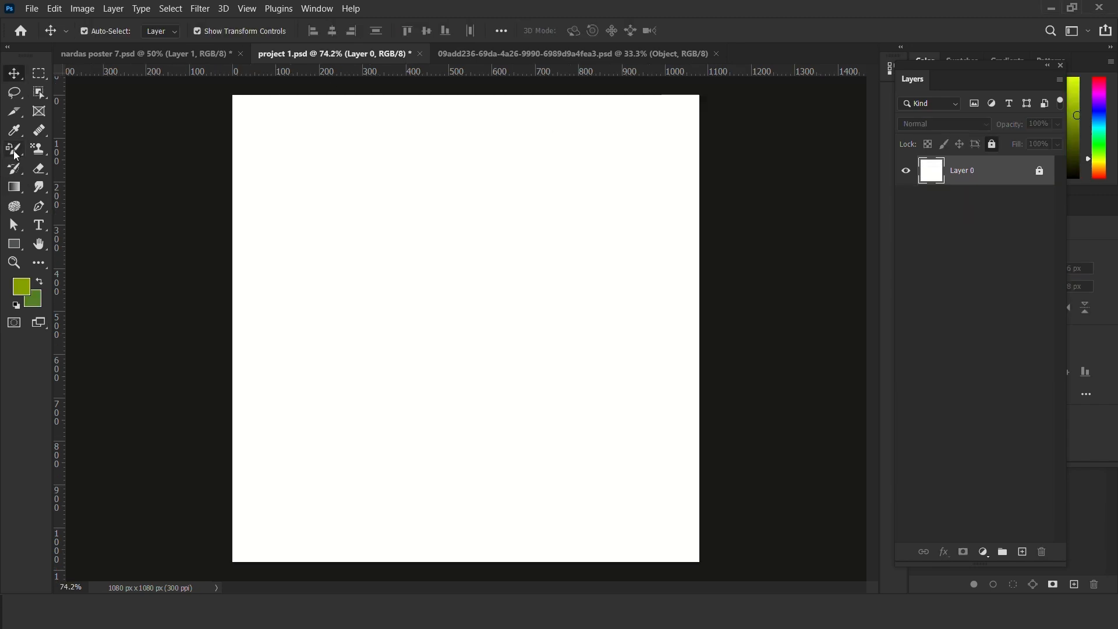
Step: Choose the Color Replacement Tool and bring the red apple image from the project images folder onto the canvas
{"action": "left_click", "coordinate": [15, 153]}
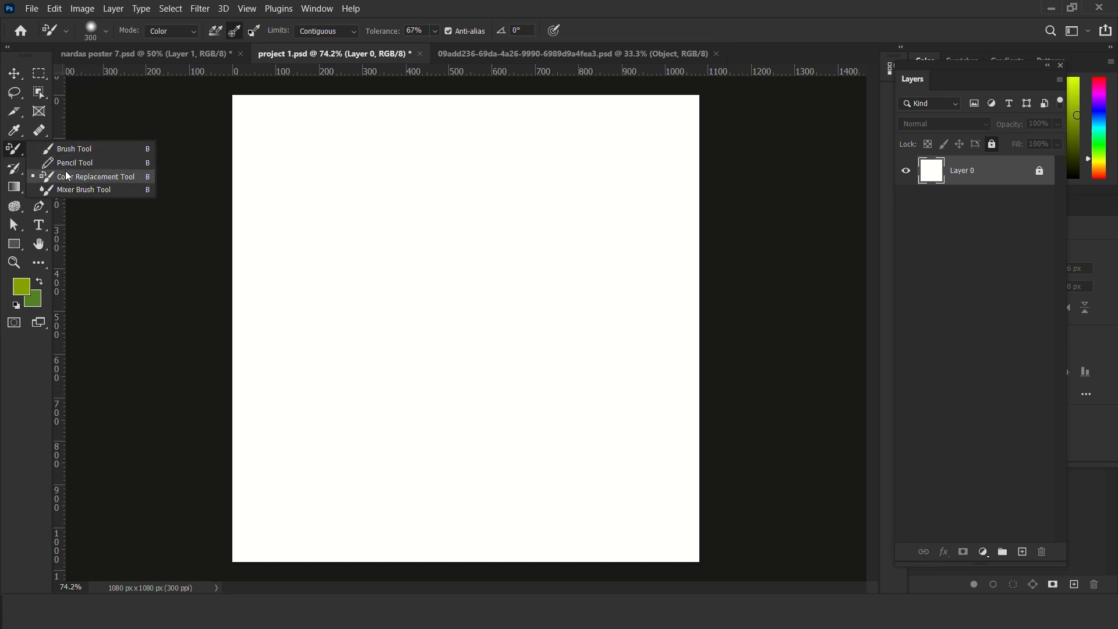
{"action": "left_click", "coordinate": [88, 181]}
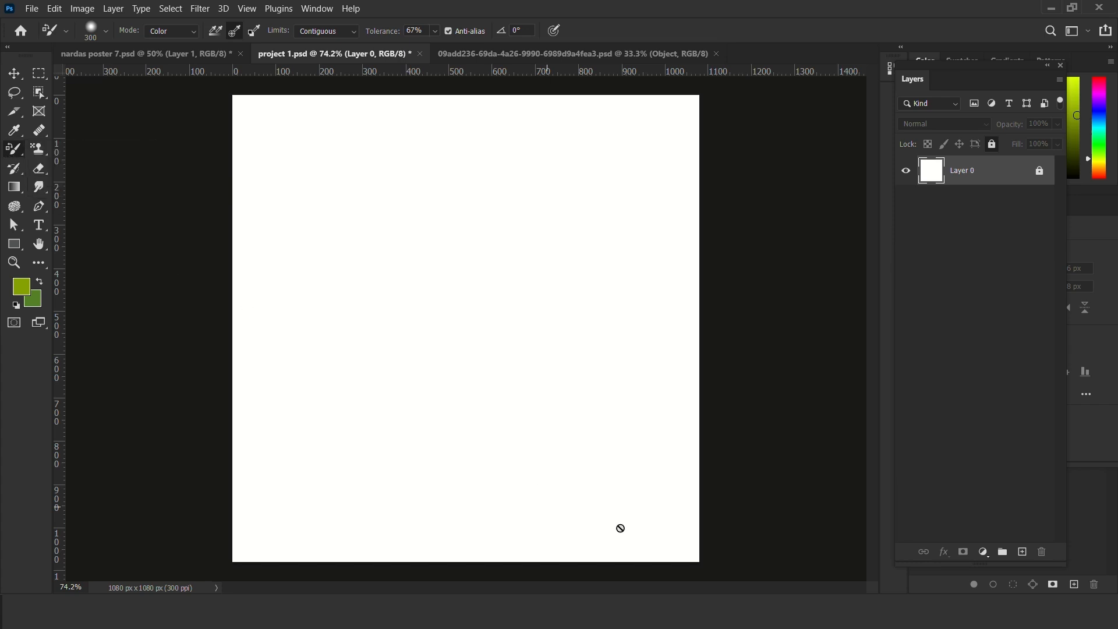
{"action": "mouse_move", "coordinate": [682, 611]}
{"action": "left_click", "coordinate": [676, 530]}
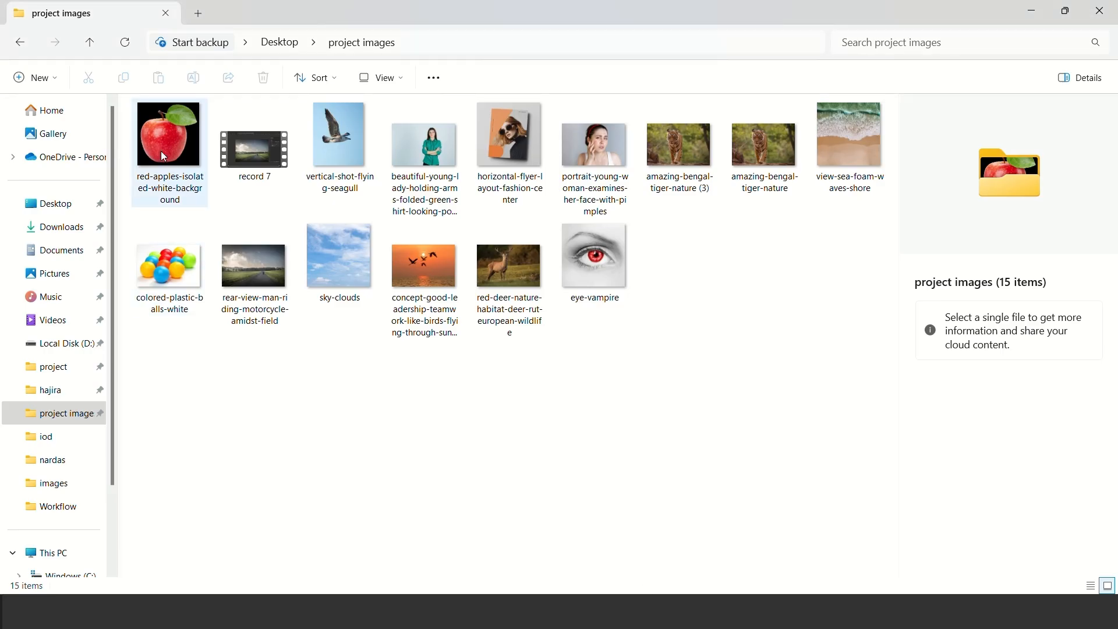
{"action": "left_click_drag", "start_coordinate": [161, 151], "coordinate": [460, 302]}
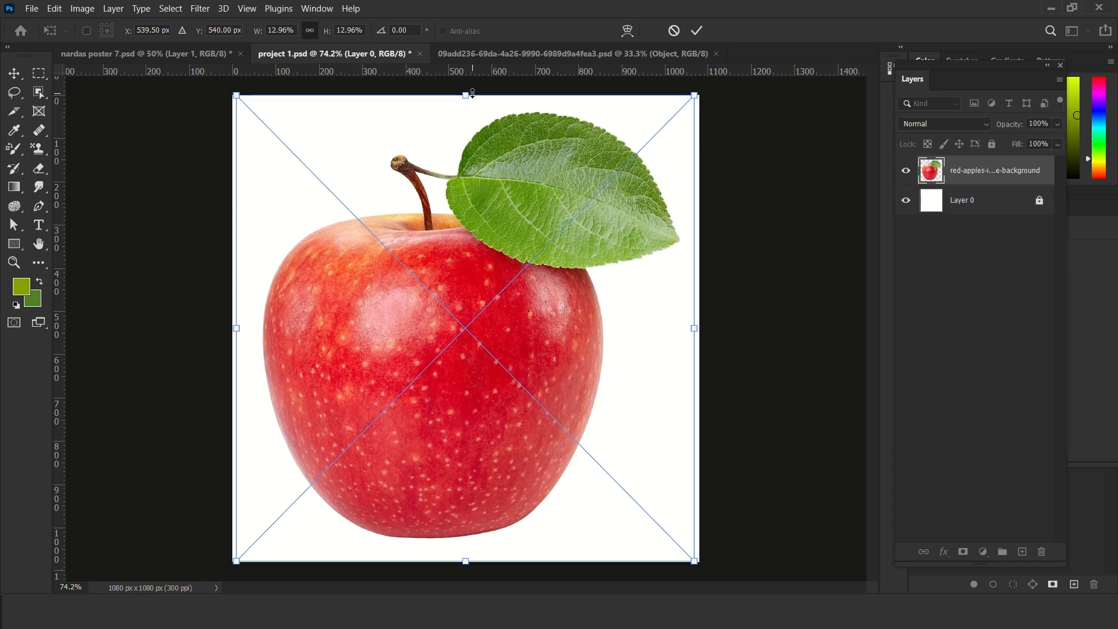
Step: Scale the placed apple to 8.01%, move it up towards the canvas centre, and commit the placement
{"action": "left_click_drag", "start_coordinate": [472, 93], "coordinate": [466, 270]}
{"action": "left_click_drag", "start_coordinate": [495, 347], "coordinate": [495, 289]}
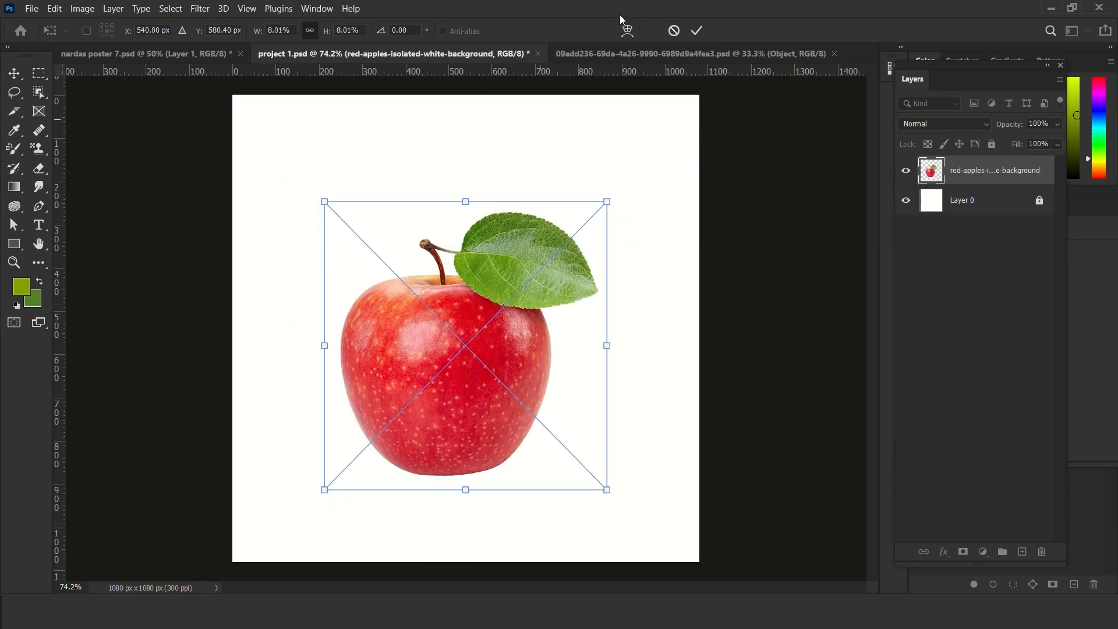
{"action": "left_click", "coordinate": [696, 30]}
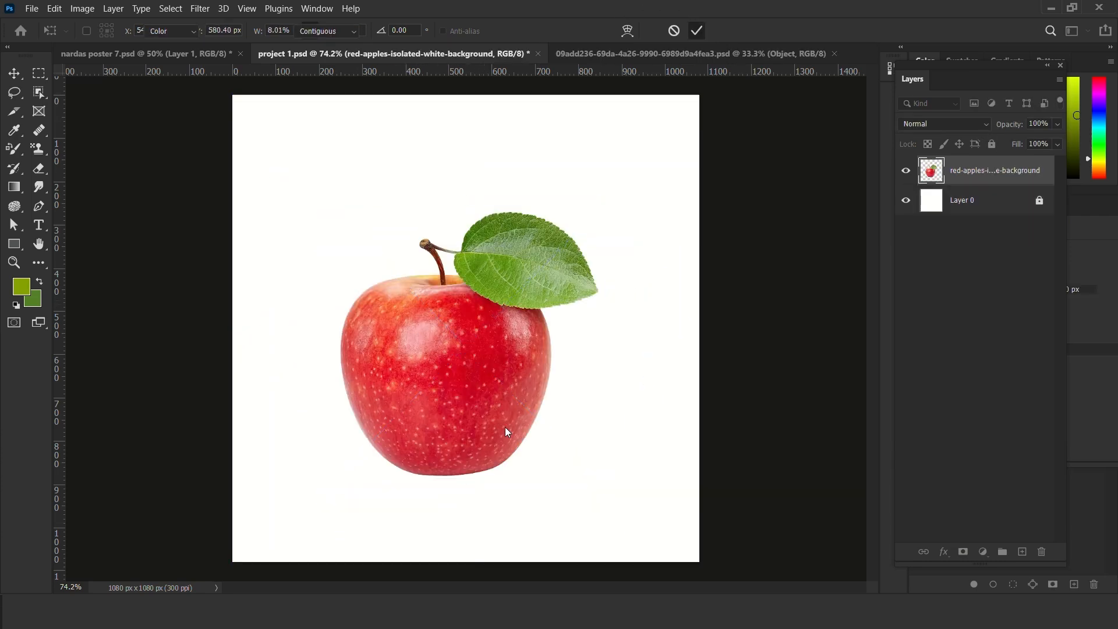
Step: Rasterize the apple smart object and recolour its red skin olive green with the Color Replacement Tool at size 300
{"action": "left_click", "coordinate": [424, 383]}
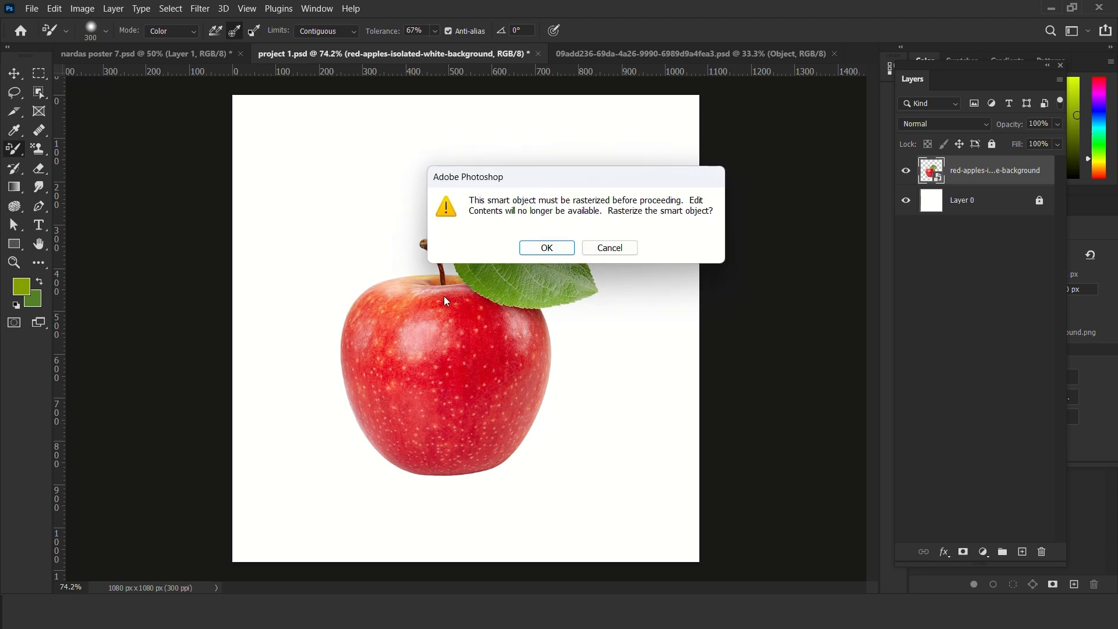
{"action": "left_click", "coordinate": [547, 248]}
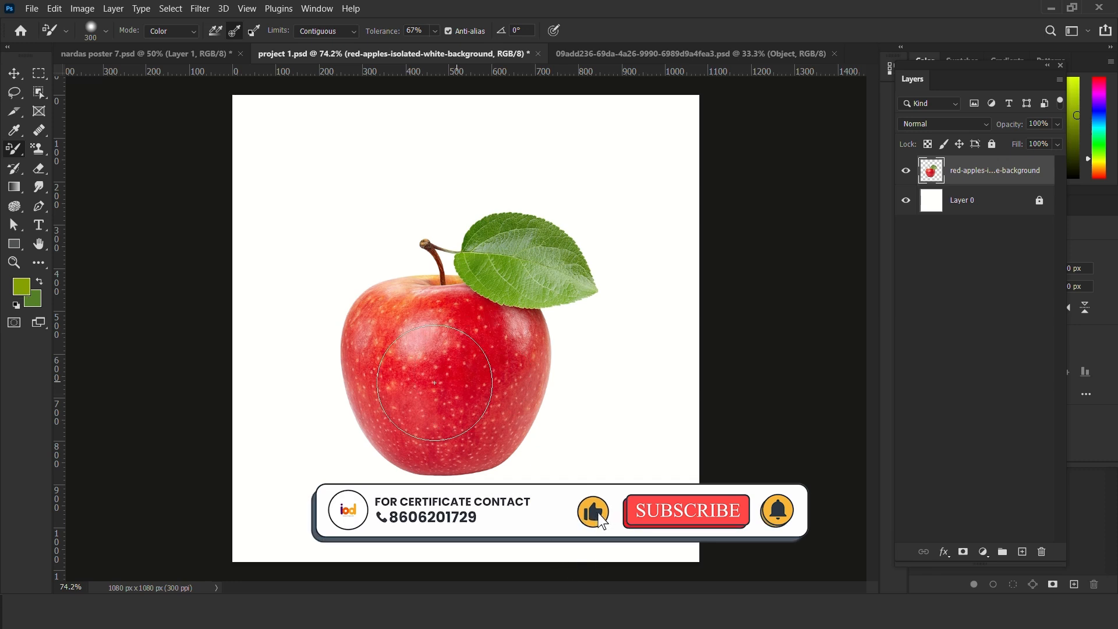
{"action": "mouse_move", "coordinate": [429, 384]}
{"action": "left_mouse_down"}
{"action": "mouse_move", "coordinate": [449, 363]}
{"action": "mouse_move", "coordinate": [471, 380]}
{"action": "mouse_move", "coordinate": [452, 410]}
{"action": "mouse_move", "coordinate": [393, 401]}
{"action": "mouse_move", "coordinate": [374, 359]}
{"action": "mouse_move", "coordinate": [384, 301]}
{"action": "mouse_move", "coordinate": [413, 335]}
{"action": "mouse_move", "coordinate": [529, 356]}
{"action": "mouse_move", "coordinate": [510, 425]}
{"action": "mouse_move", "coordinate": [465, 442]}
{"action": "mouse_move", "coordinate": [381, 445]}
{"action": "mouse_move", "coordinate": [385, 393]}
{"action": "mouse_move", "coordinate": [423, 333]}
{"action": "mouse_move", "coordinate": [452, 319]}
{"action": "mouse_move", "coordinate": [536, 328]}
{"action": "mouse_move", "coordinate": [508, 418]}
{"action": "mouse_move", "coordinate": [439, 427]}
{"action": "mouse_move", "coordinate": [406, 390]}
{"action": "mouse_move", "coordinate": [376, 310]}
{"action": "left_mouse_up"}
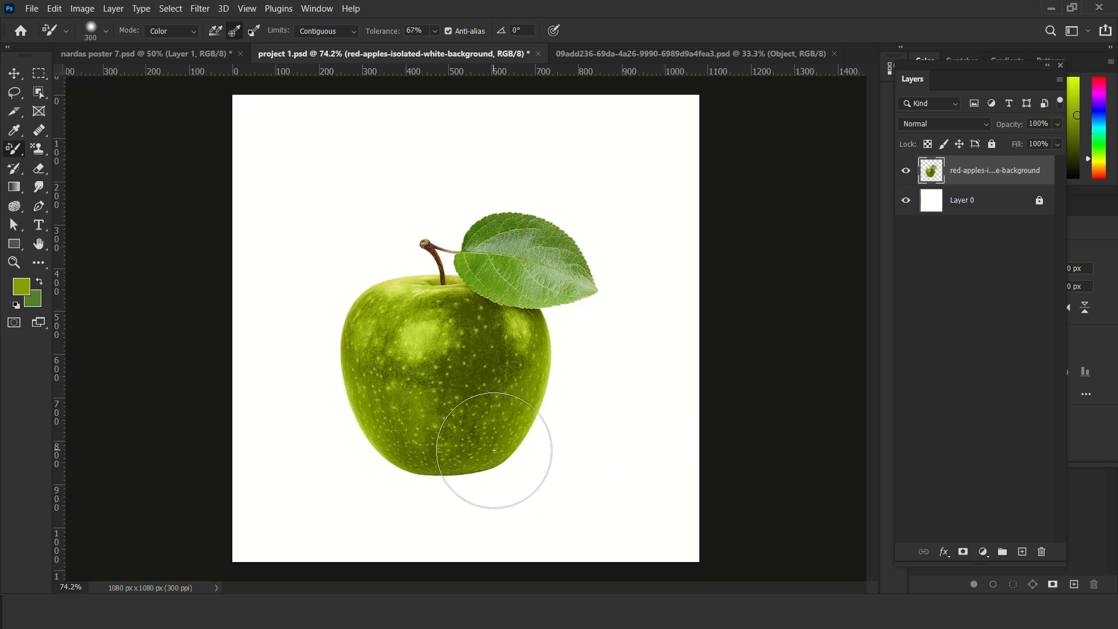
{"action": "scroll", "coordinate": [505, 408], "scroll_direction": "down", "scroll_amount": 1}
{"action": "scroll", "coordinate": [506, 407], "scroll_direction": "up", "scroll_amount": 3}
{"action": "scroll", "coordinate": [479, 396], "scroll_direction": "down", "scroll_amount": 3}
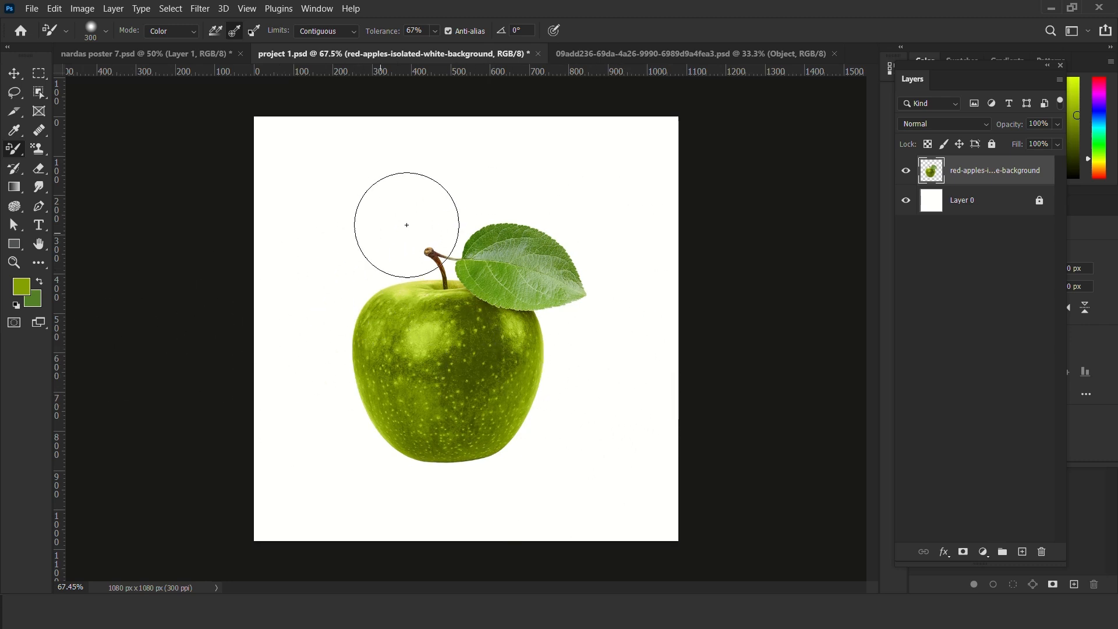
Step: Reposition the green apple near the centre of the canvas with the Move tool
{"action": "key", "text": "v"}
{"action": "left_click_drag", "start_coordinate": [446, 391], "coordinate": [431, 348]}
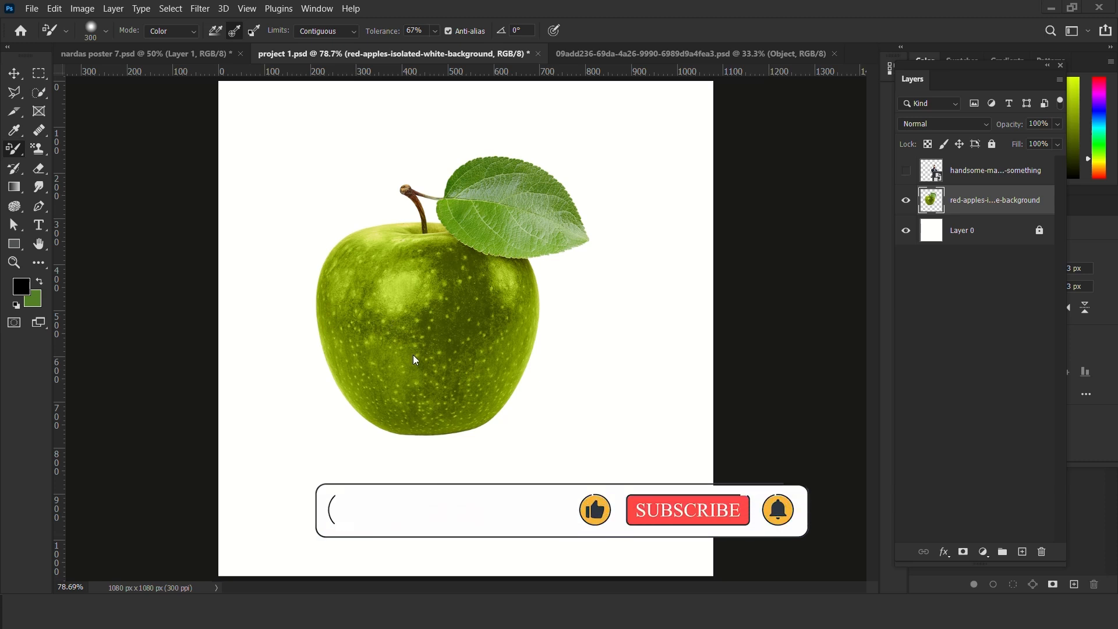
{"action": "key", "text": "v"}
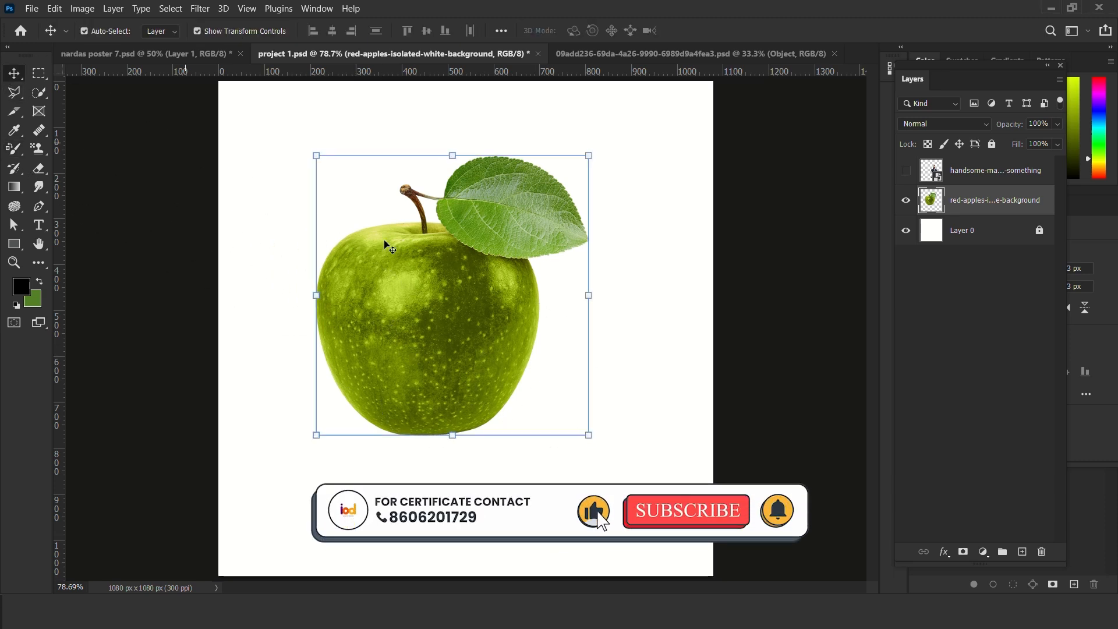
{"action": "left_click_drag", "start_coordinate": [488, 271], "coordinate": [500, 304]}
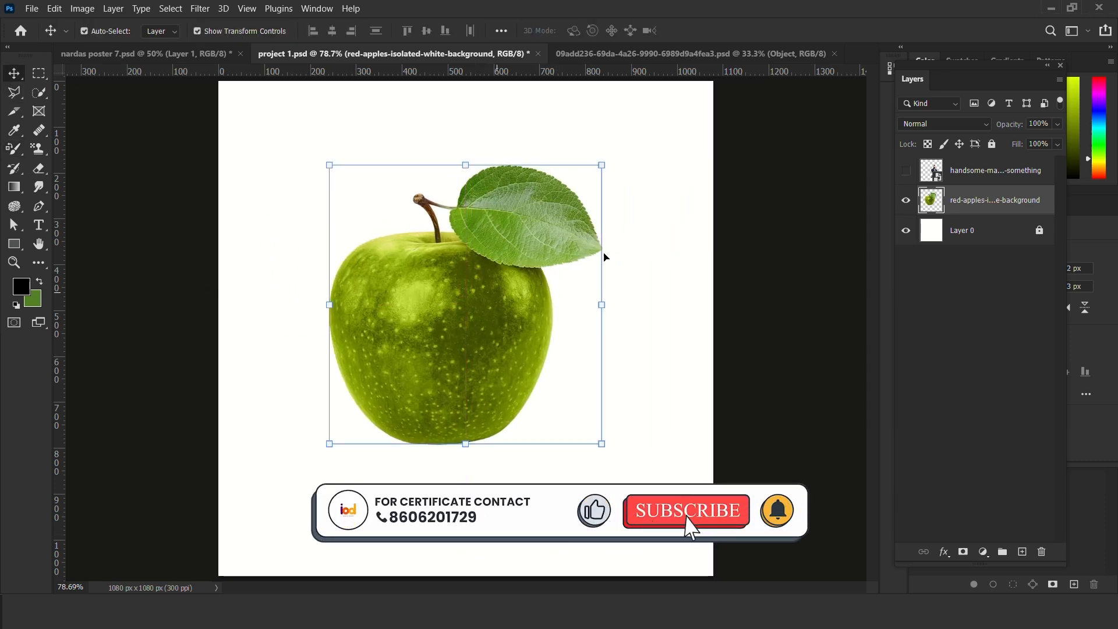
Step: Hide the apple layer and show the handsome-man-presenting-something layer
{"action": "left_click", "coordinate": [906, 200]}
{"action": "left_click", "coordinate": [1025, 168]}
{"action": "left_click", "coordinate": [907, 170]}
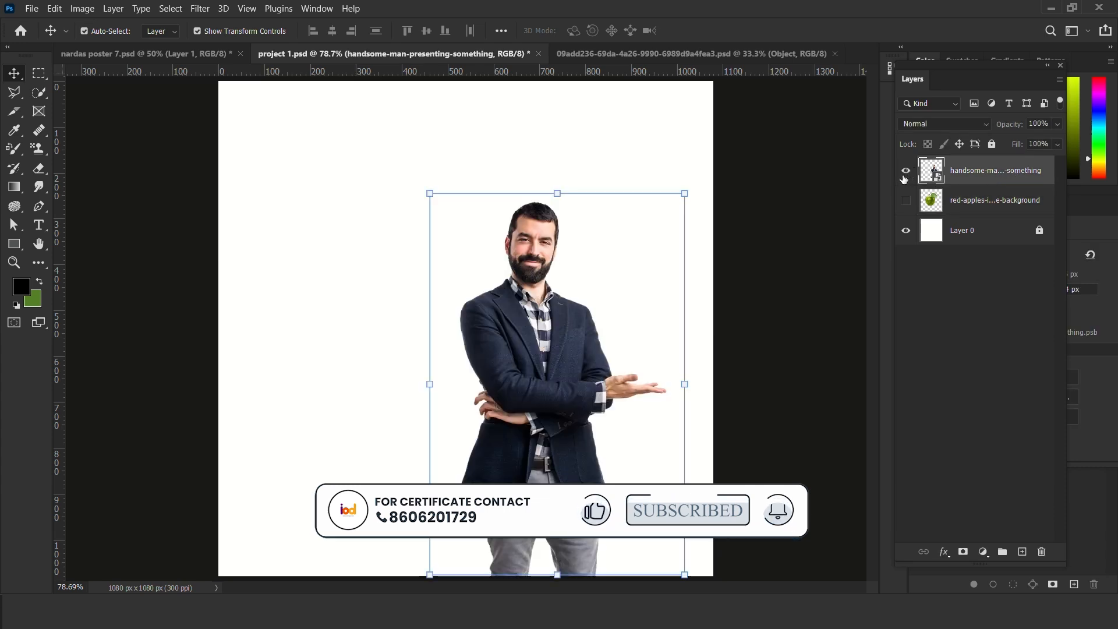
Step: Move the man towards the middle of the canvas, enlarge him with the transform controls, and apply the transform
{"action": "left_click_drag", "start_coordinate": [558, 332], "coordinate": [491, 338]}
{"action": "left_click_drag", "start_coordinate": [492, 199], "coordinate": [488, 133]}
{"action": "left_click", "coordinate": [698, 31]}
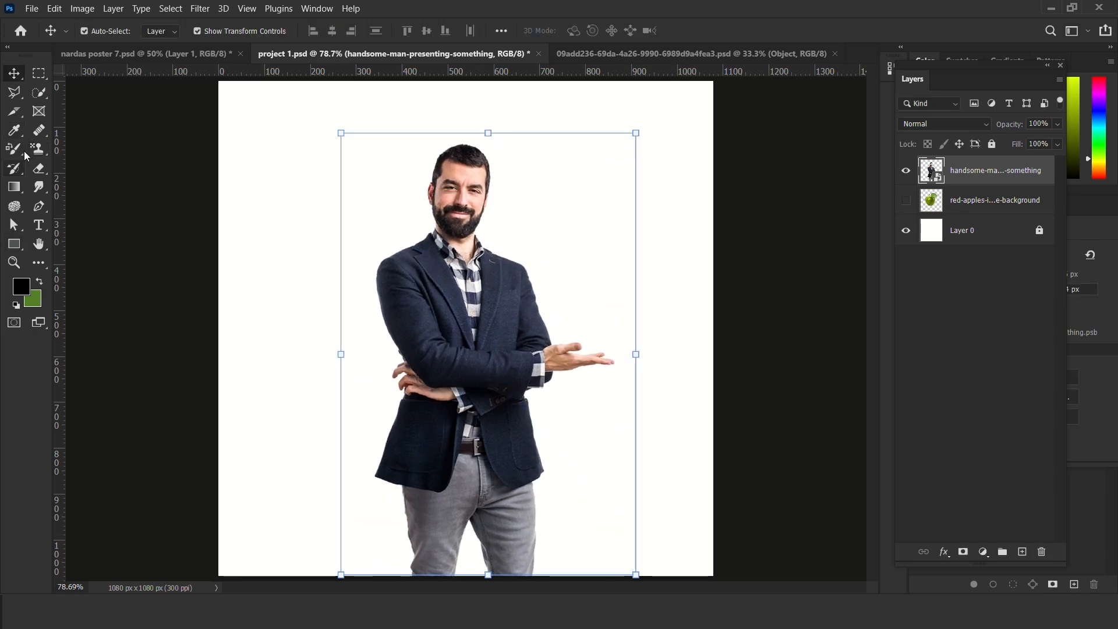
Step: Select the man's navy jacket with the Quick Selection Tool, starting from the sleeves and chest
{"action": "left_click", "coordinate": [39, 92]}
{"action": "right_click", "coordinate": [40, 92]}
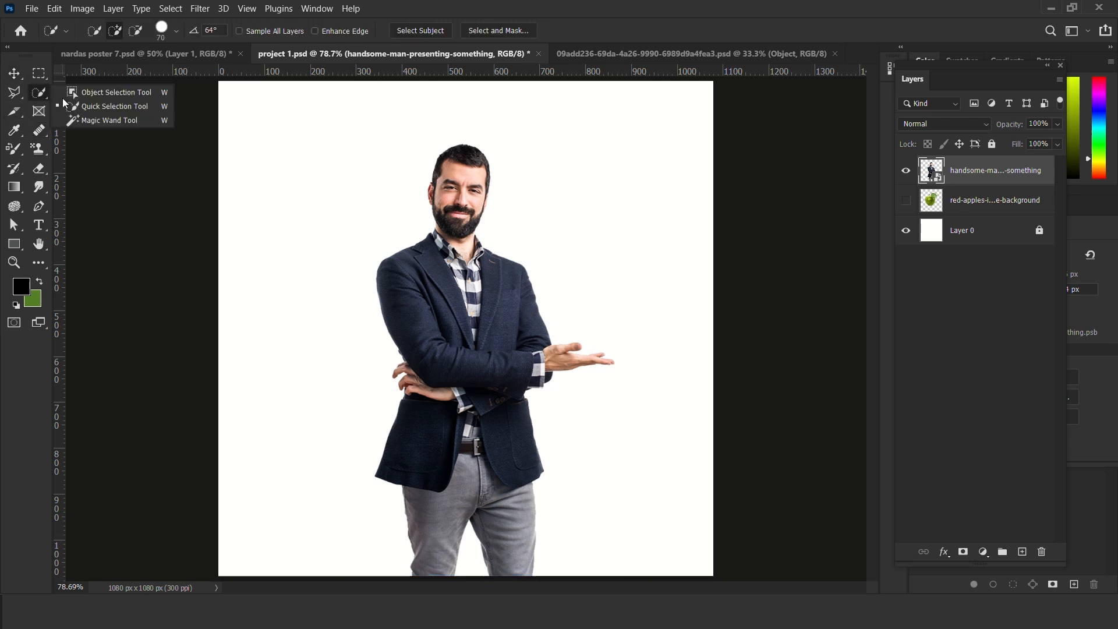
{"action": "left_click", "coordinate": [82, 105]}
{"action": "mouse_move", "coordinate": [421, 346]}
{"action": "left_mouse_down"}
{"action": "mouse_move", "coordinate": [466, 363]}
{"action": "mouse_move", "coordinate": [485, 350]}
{"action": "left_mouse_up"}
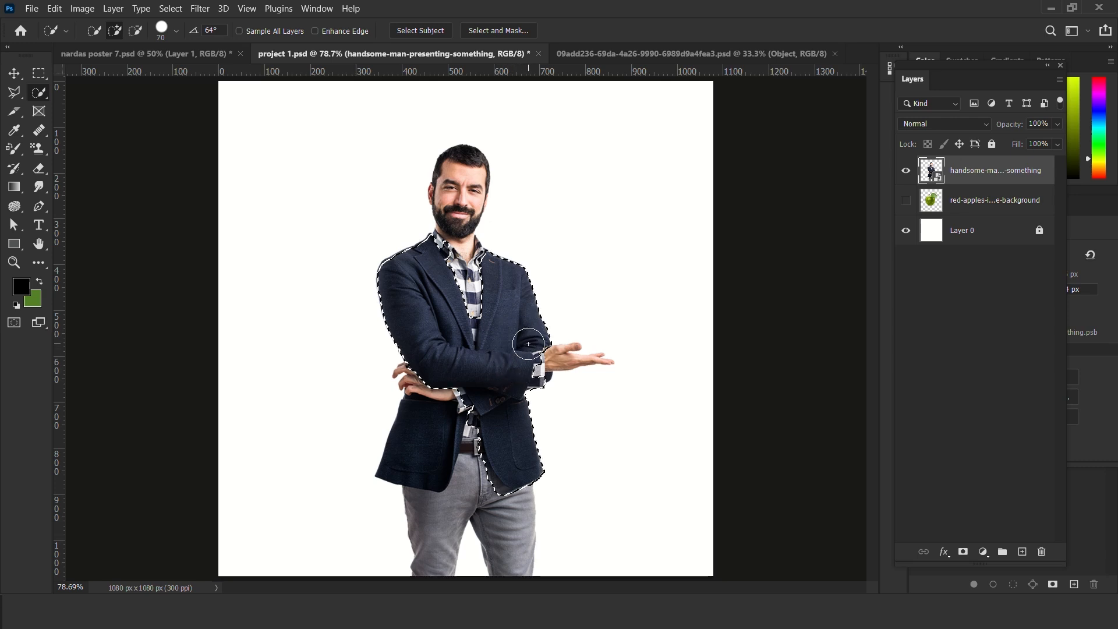
Step: Subtract the checked shirt between the lapels and collar from the jacket selection with the Polygonal Lasso Tool
{"action": "scroll", "coordinate": [529, 348], "scroll_direction": "up", "scroll_amount": 3}
{"action": "scroll", "coordinate": [529, 347], "scroll_direction": "up", "scroll_amount": 2}
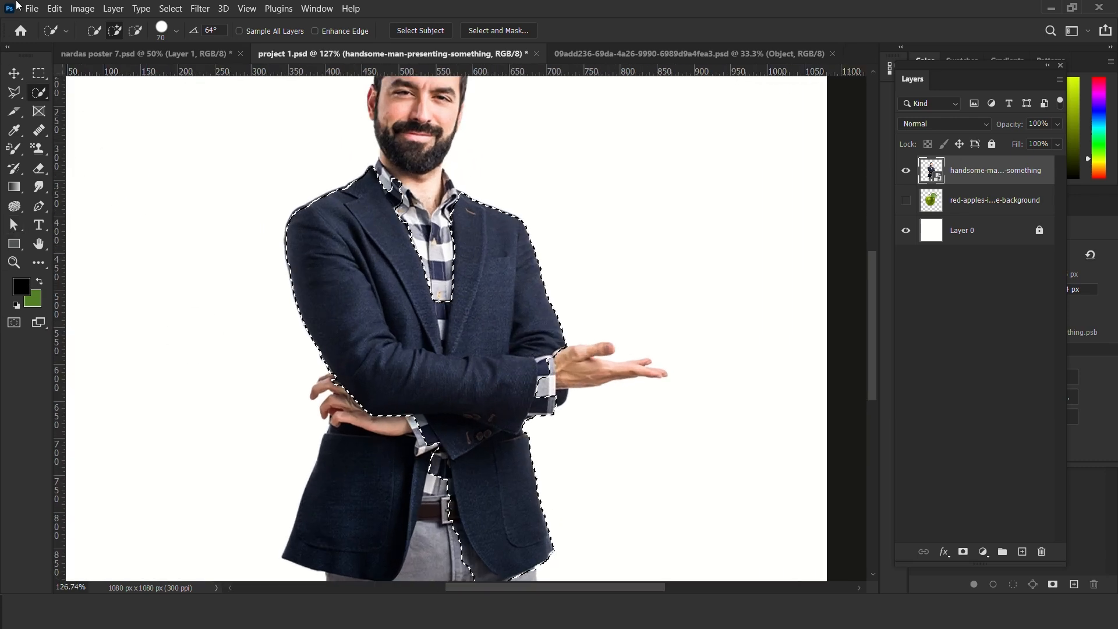
{"action": "left_click", "coordinate": [18, 92]}
{"action": "left_click", "coordinate": [88, 106]}
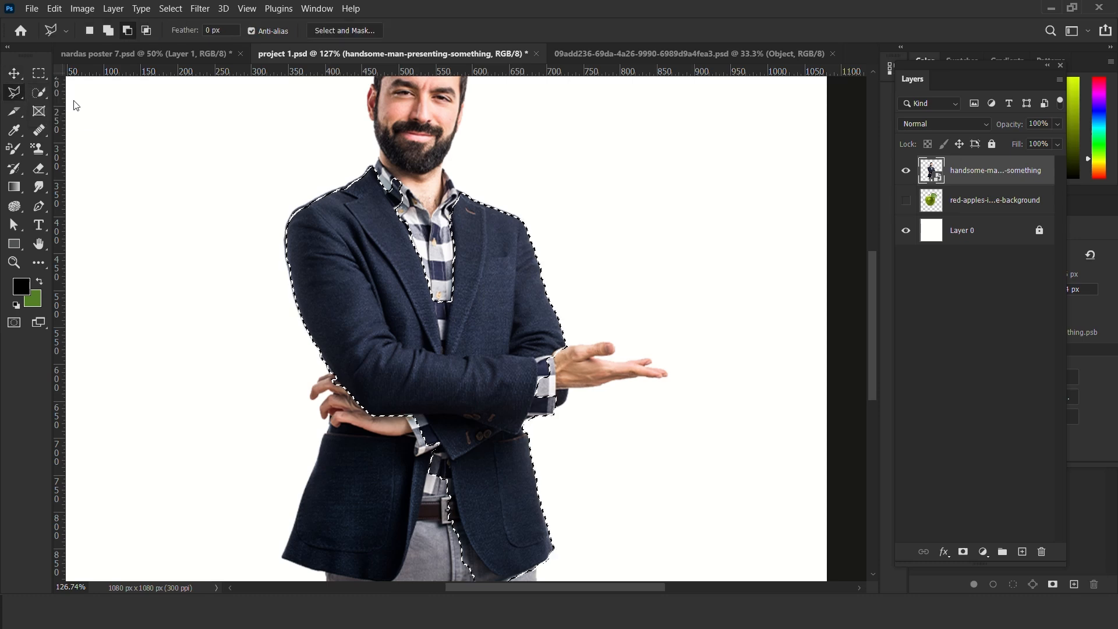
{"action": "scroll", "coordinate": [389, 187], "scroll_direction": "up", "scroll_amount": 2}
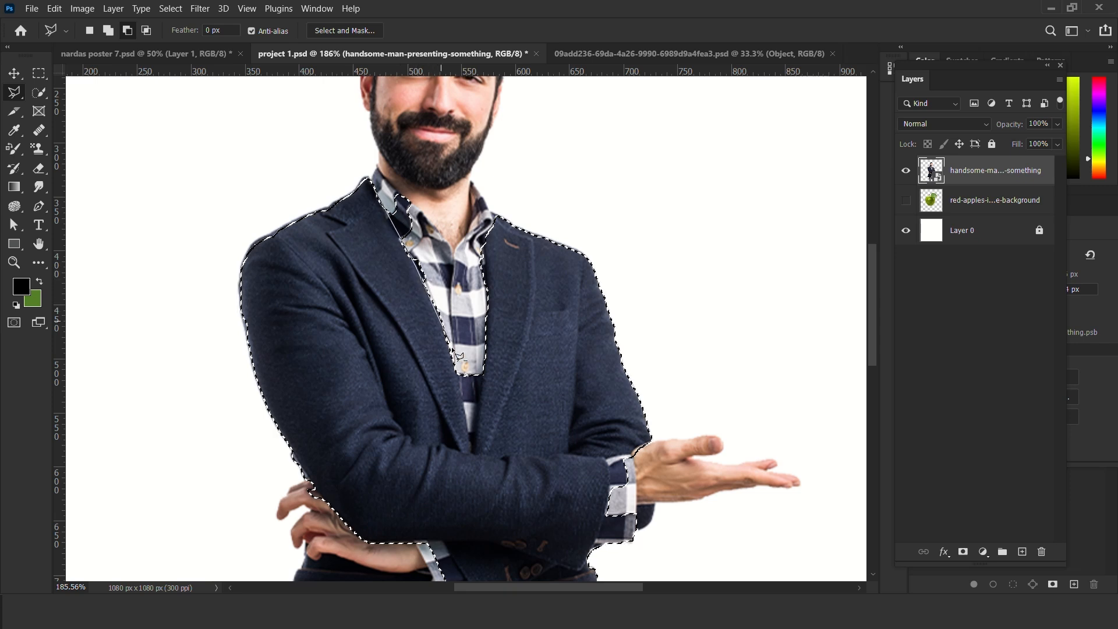
{"action": "left_click", "coordinate": [475, 452]}
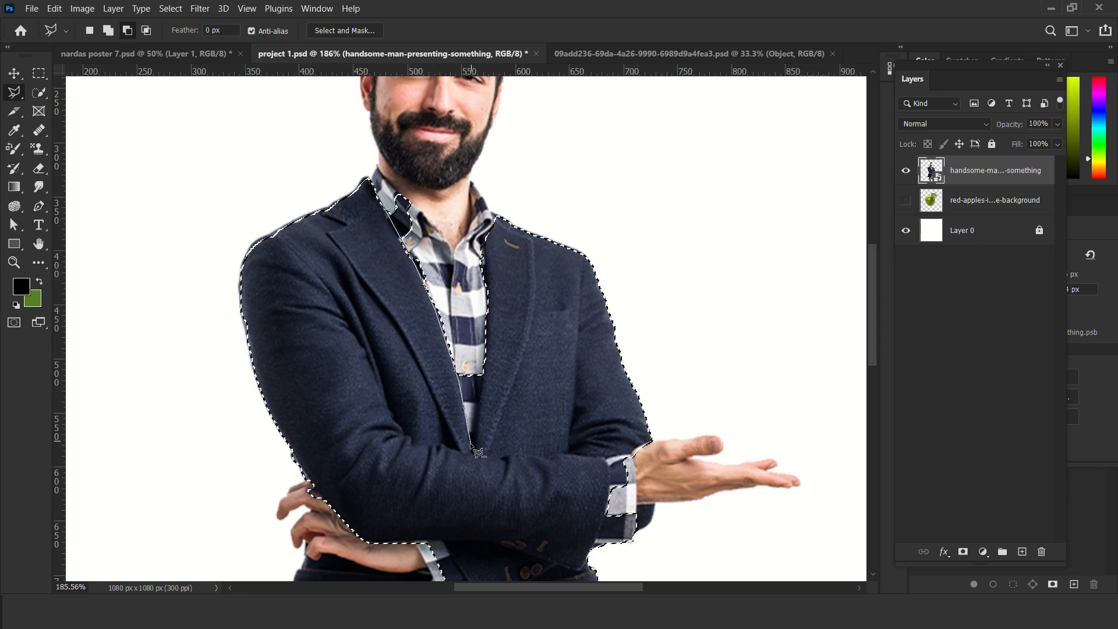
{"action": "left_click", "coordinate": [489, 214]}
{"action": "left_click", "coordinate": [502, 208]}
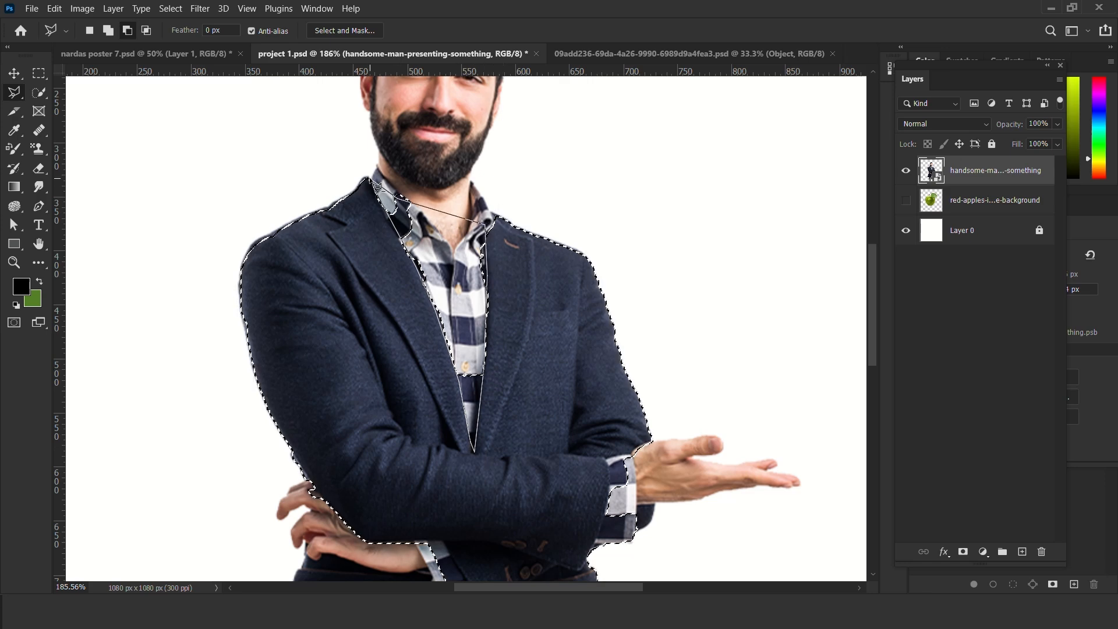
Step: Subtract the shirt cuff beside the man's outstretched hand from the jacket selection
{"action": "scroll", "coordinate": [620, 270], "scroll_direction": "down", "scroll_amount": 5}
{"action": "left_click", "coordinate": [652, 220]}
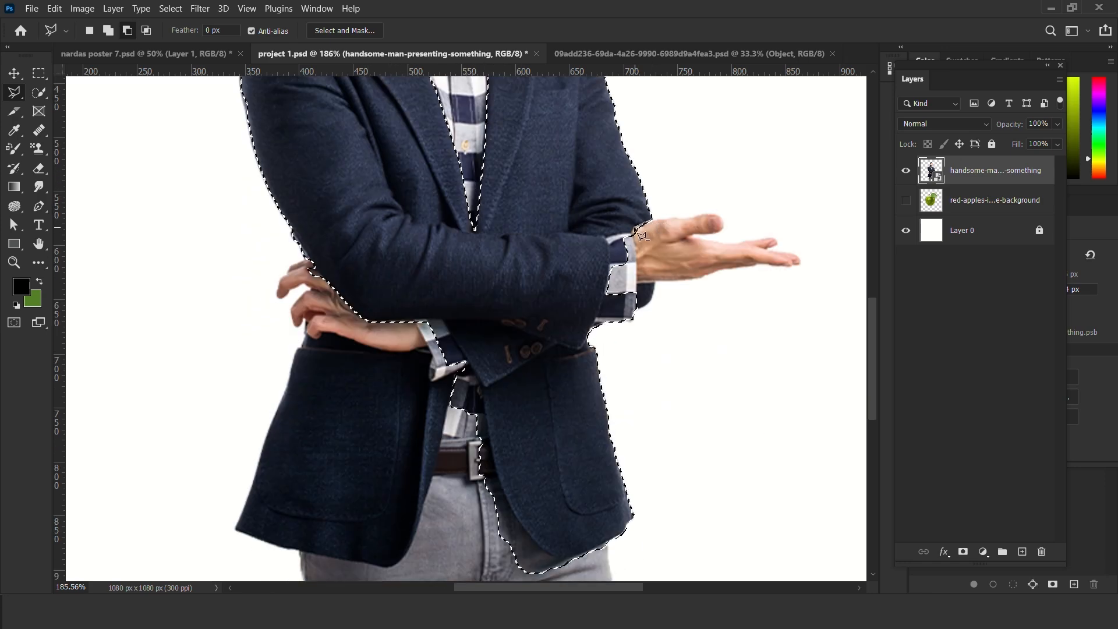
{"action": "left_click", "coordinate": [630, 233]}
{"action": "left_click", "coordinate": [605, 236]}
{"action": "left_click", "coordinate": [611, 260]}
{"action": "left_click", "coordinate": [607, 291]}
{"action": "left_click", "coordinate": [588, 334]}
{"action": "left_click", "coordinate": [671, 359]}
{"action": "left_click", "coordinate": [689, 249]}
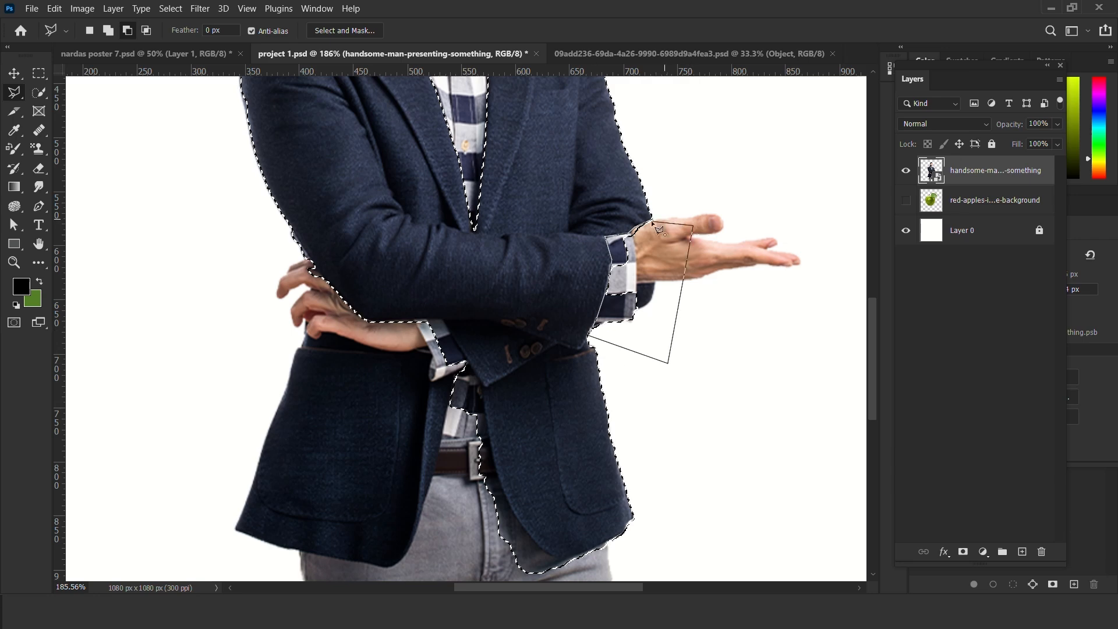
{"action": "left_click", "coordinate": [651, 220]}
Step: Subtract the lower cuff, shirt, belt and trousers from the selection, tracing along the sleeve and the jacket's front edge to the hem
{"action": "scroll", "coordinate": [667, 350], "scroll_direction": "down", "scroll_amount": 4}
{"action": "scroll", "coordinate": [367, 169], "scroll_direction": "up", "scroll_amount": 3}
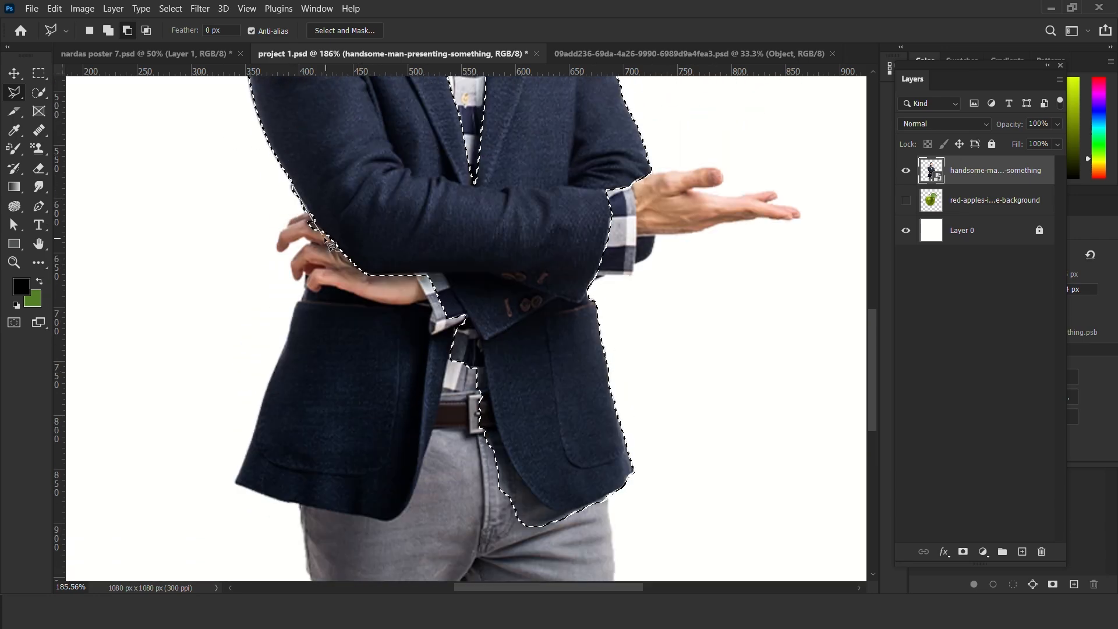
{"action": "left_click", "coordinate": [338, 249]}
{"action": "left_click", "coordinate": [367, 274]}
{"action": "left_click", "coordinate": [414, 272]}
{"action": "left_click", "coordinate": [442, 273]}
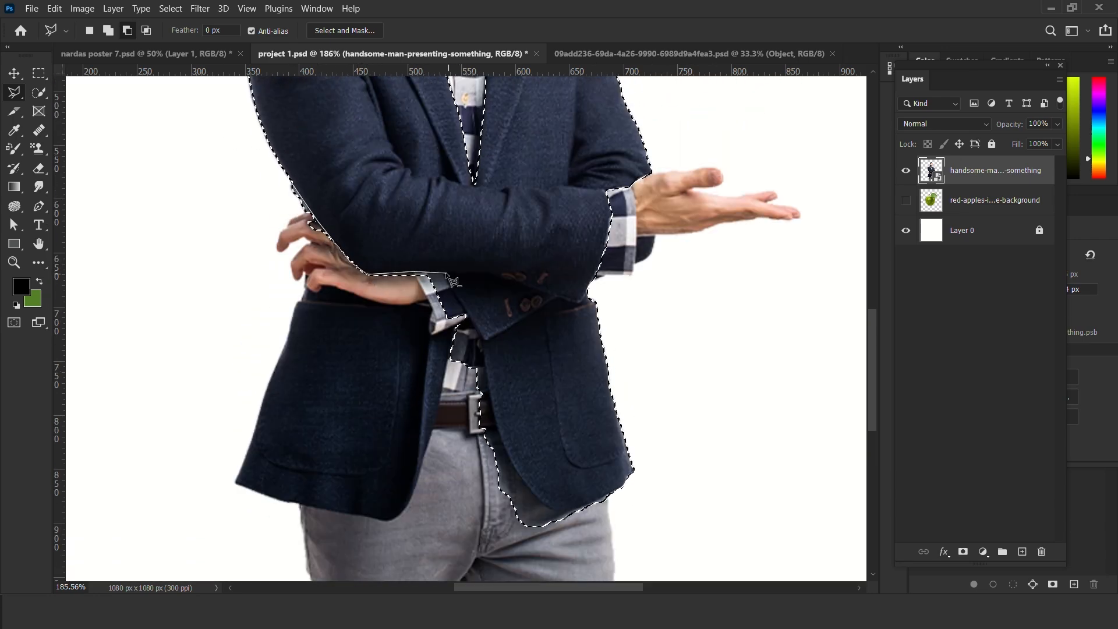
{"action": "left_click", "coordinate": [479, 329]}
{"action": "left_click", "coordinate": [483, 339]}
{"action": "left_click", "coordinate": [485, 372]}
{"action": "left_click", "coordinate": [496, 423]}
{"action": "left_click", "coordinate": [510, 464]}
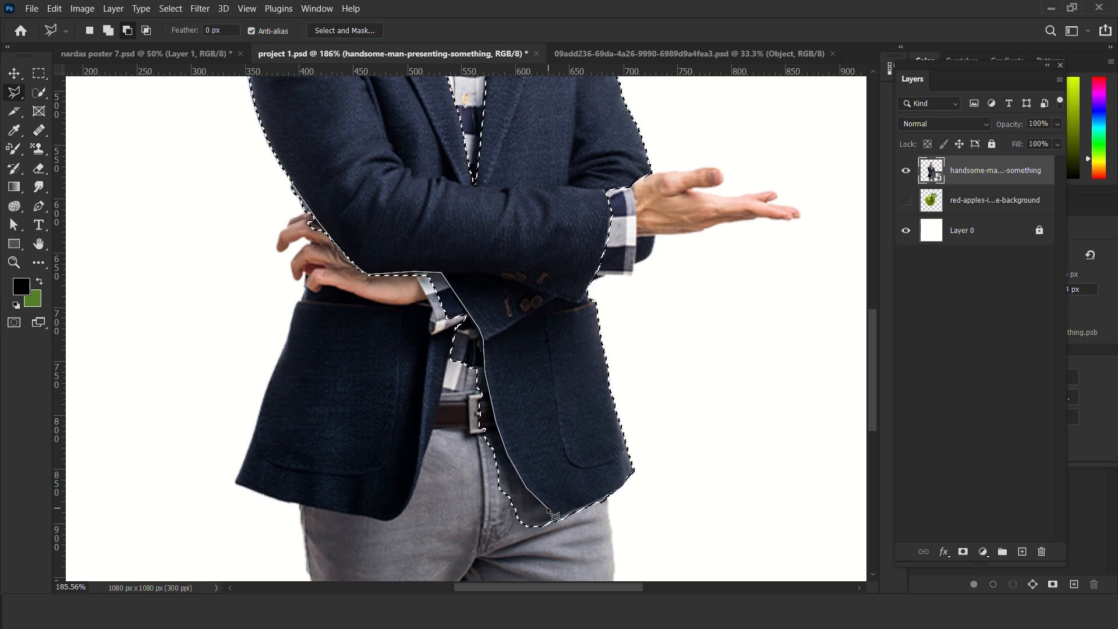
{"action": "left_click", "coordinate": [558, 513]}
{"action": "left_click", "coordinate": [618, 492]}
{"action": "left_click", "coordinate": [639, 523]}
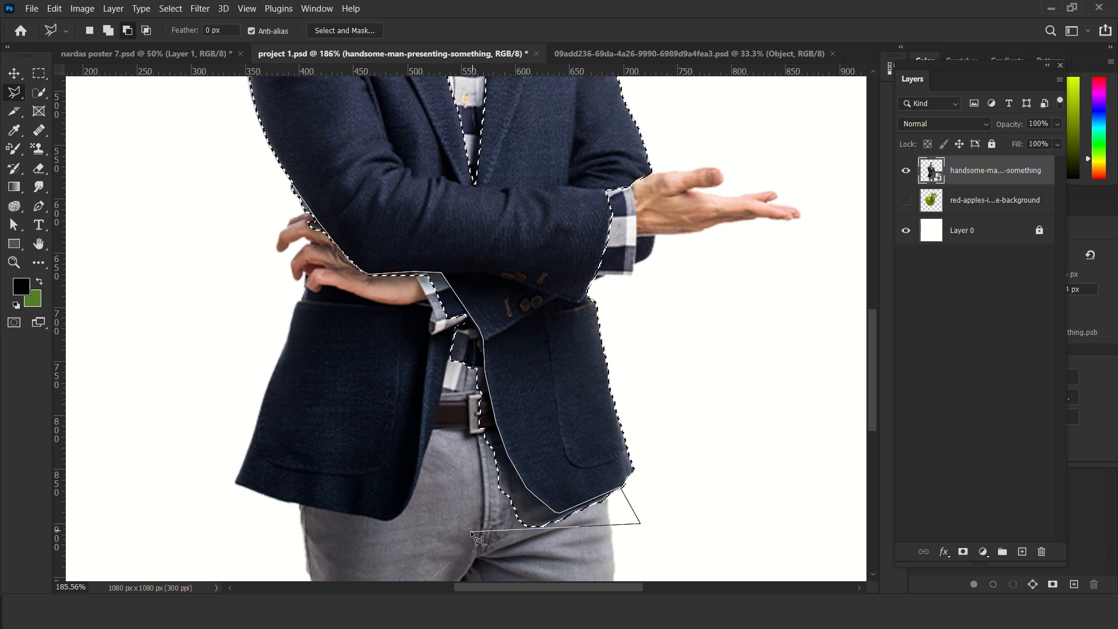
{"action": "left_click", "coordinate": [467, 529]}
{"action": "left_click", "coordinate": [312, 355]}
{"action": "left_click", "coordinate": [232, 309]}
{"action": "left_click", "coordinate": [215, 237]}
{"action": "left_click", "coordinate": [294, 185]}
Step: Activate the Color Replacement Tool with black (000000) as foreground colour and rasterize the man's smart object layer
{"action": "scroll", "coordinate": [365, 309], "scroll_direction": "up", "scroll_amount": 3}
{"action": "scroll", "coordinate": [365, 310], "scroll_direction": "down", "scroll_amount": 3}
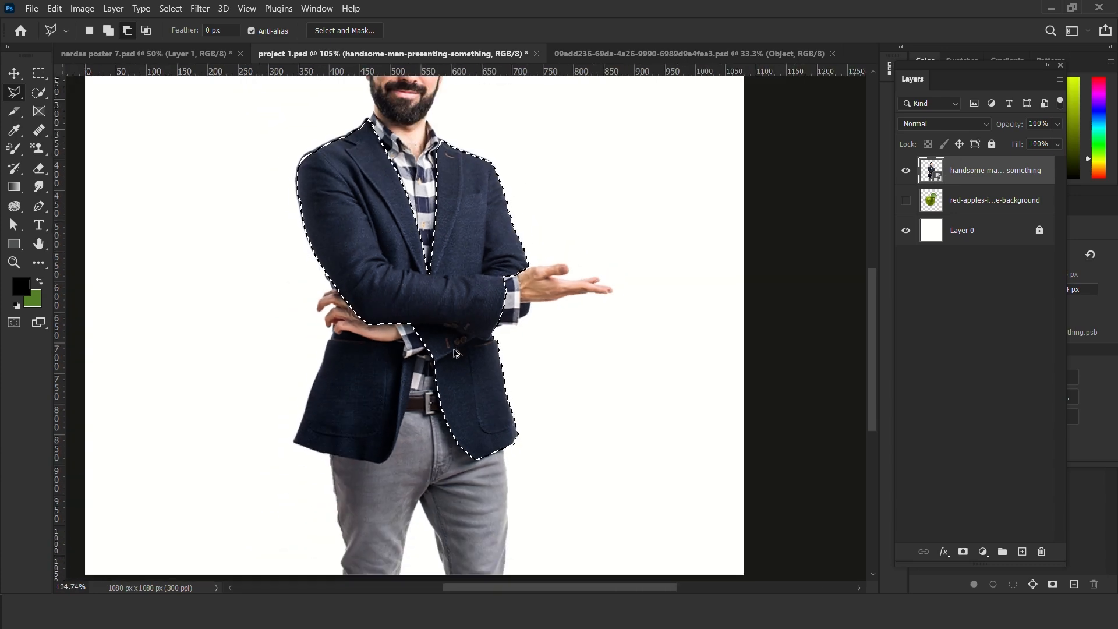
{"action": "scroll", "coordinate": [375, 308], "scroll_direction": "down", "scroll_amount": 2}
{"action": "left_click", "coordinate": [13, 151]}
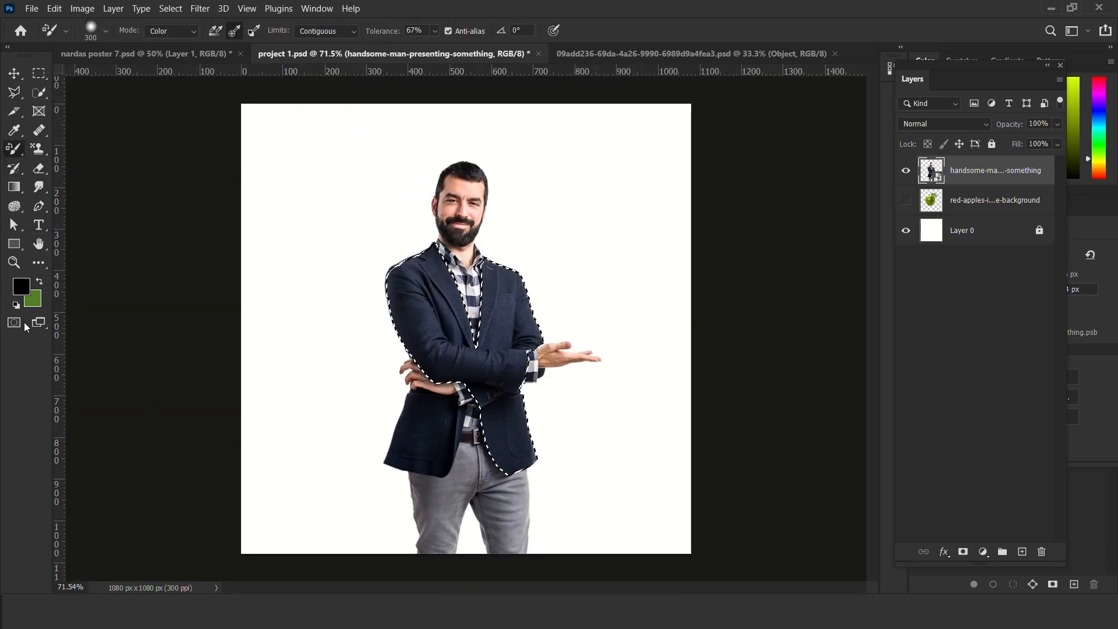
{"action": "left_click", "coordinate": [27, 290]}
{"action": "left_click", "coordinate": [776, 340]}
{"action": "left_click_drag", "start_coordinate": [776, 340], "coordinate": [422, 401]}
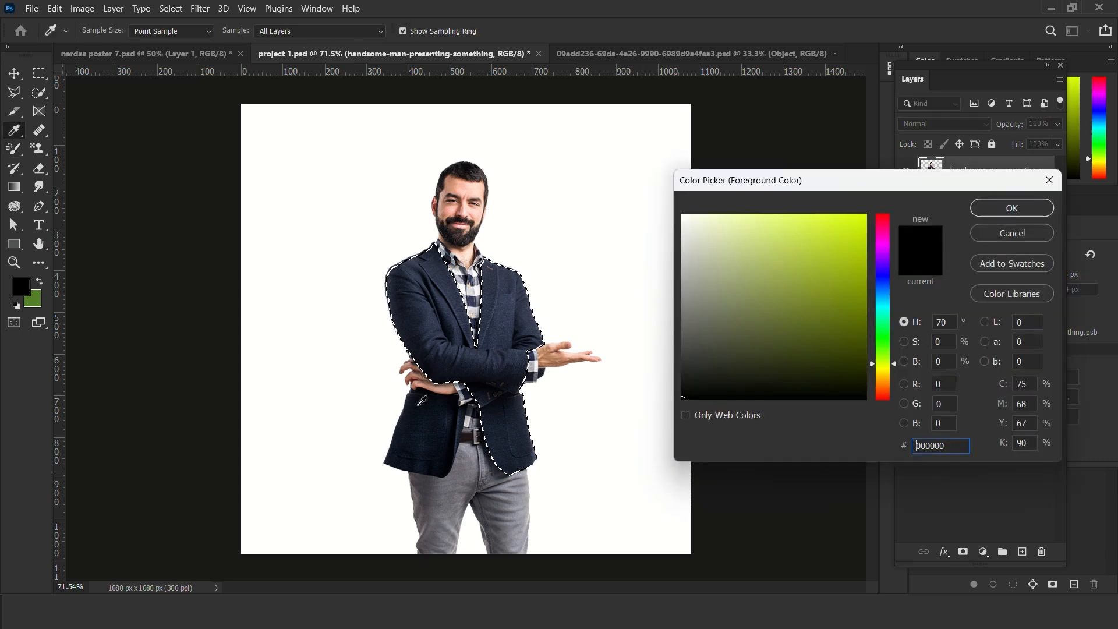
{"action": "left_click", "coordinate": [1011, 209]}
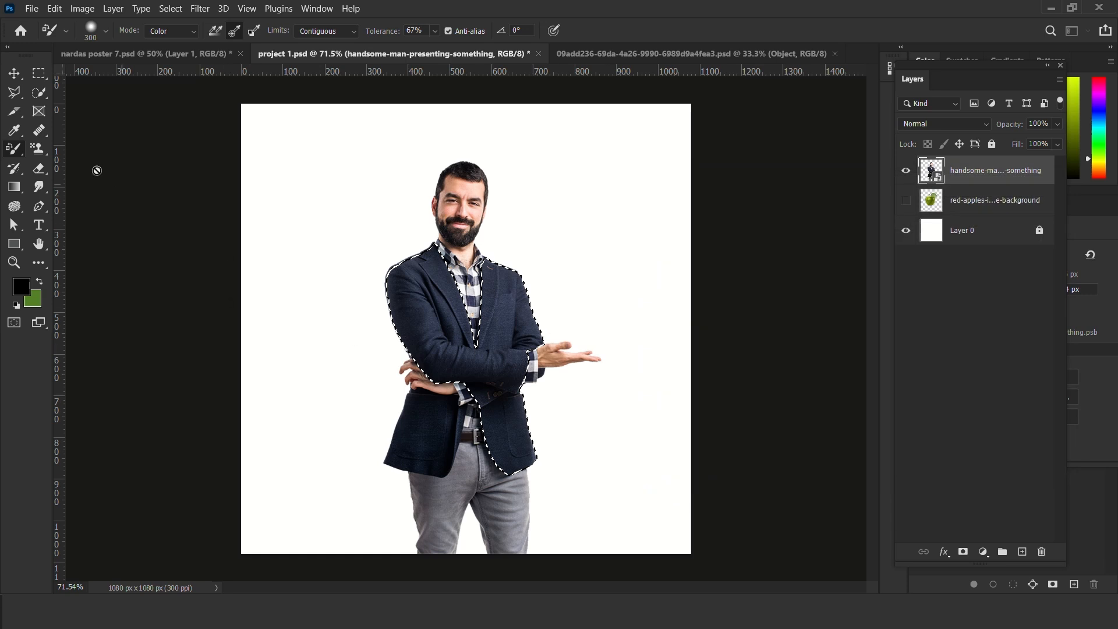
{"action": "left_click", "coordinate": [295, 280]}
{"action": "left_click", "coordinate": [546, 248]}
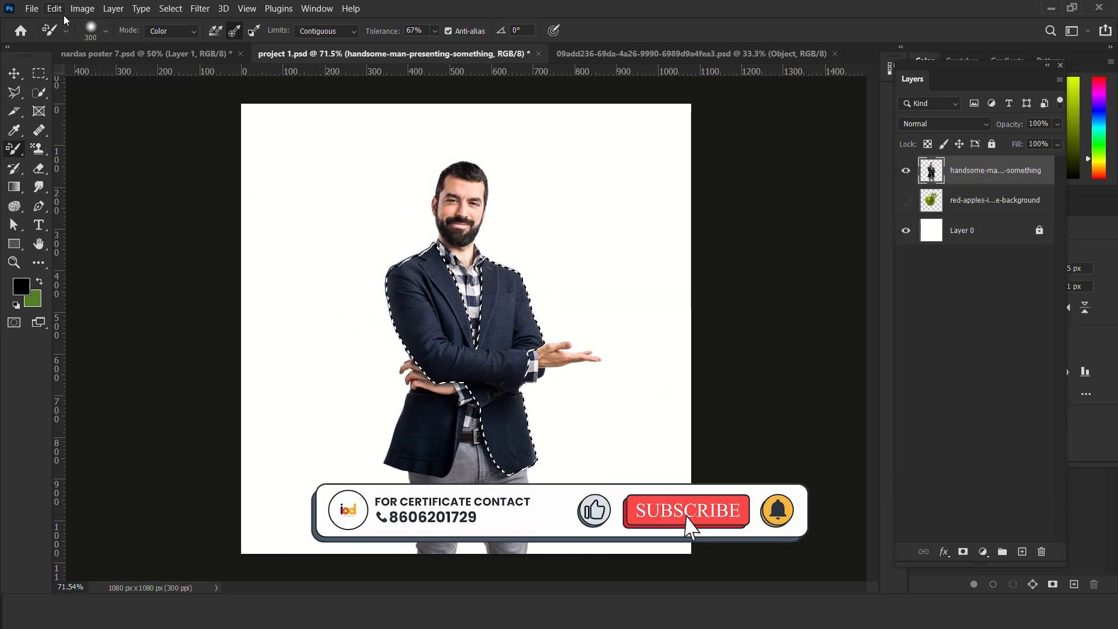
Step: Harden the edge of the 300 px brush and paint the selected part of the jacket black
{"action": "left_click", "coordinate": [105, 31]}
{"action": "left_click_drag", "start_coordinate": [59, 106], "coordinate": [268, 125]}
{"action": "key", "text": "Return"}
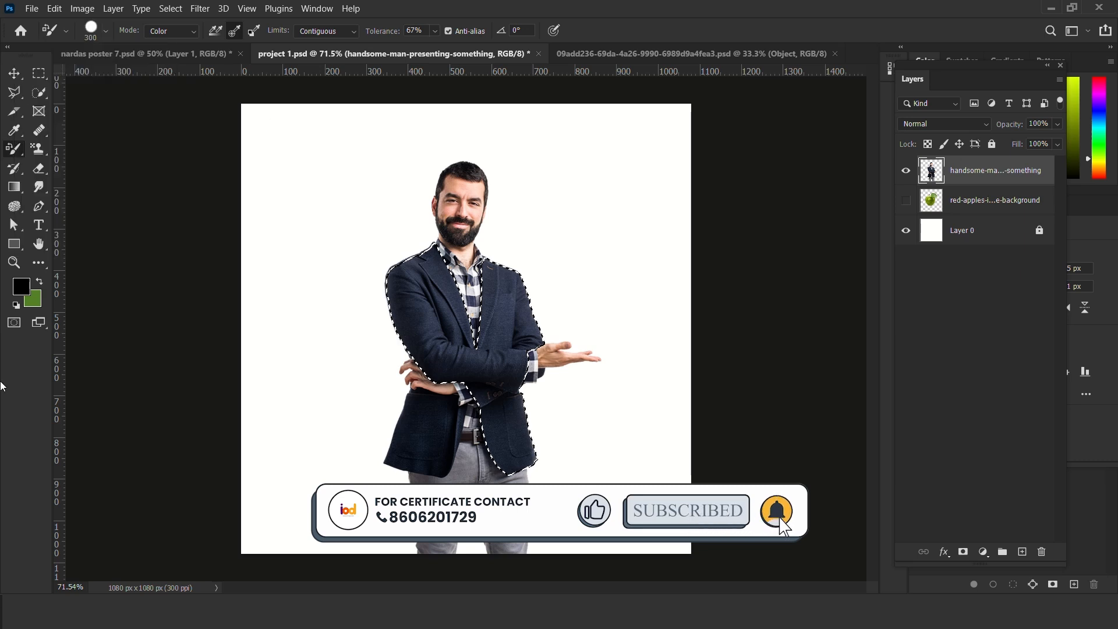
{"action": "mouse_move", "coordinate": [402, 295]}
{"action": "left_mouse_down"}
{"action": "mouse_move", "coordinate": [467, 413]}
{"action": "mouse_move", "coordinate": [526, 420]}
{"action": "mouse_move", "coordinate": [514, 283]}
{"action": "mouse_move", "coordinate": [529, 389]}
{"action": "mouse_move", "coordinate": [517, 443]}
{"action": "left_mouse_up"}
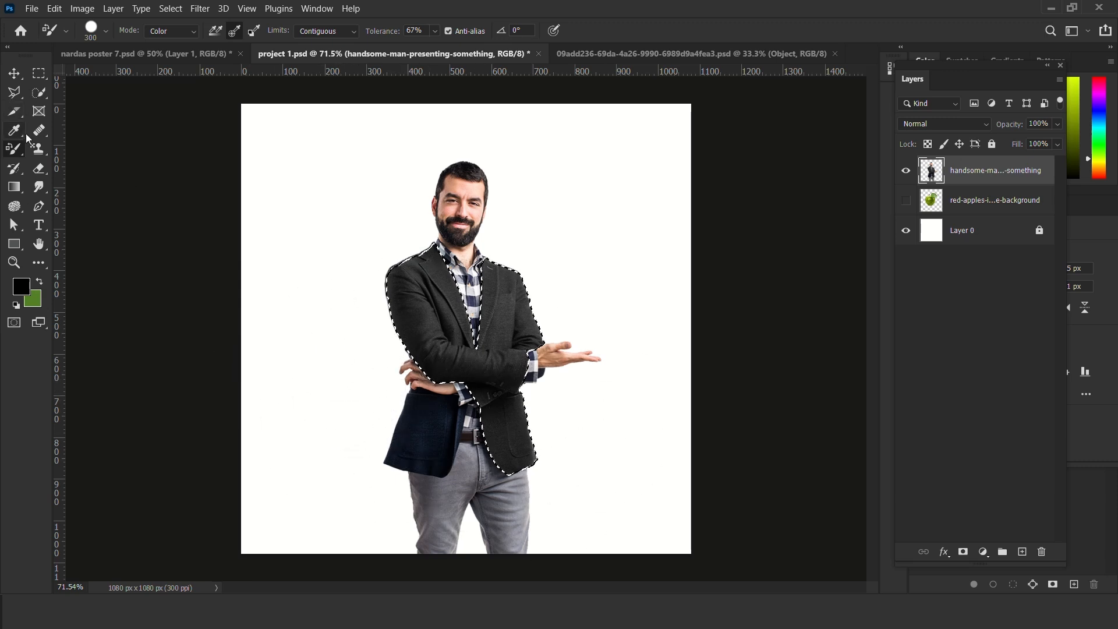
Step: Clear the selection and select the remaining navy front panel of the jacket with the Quick Selection Tool
{"action": "left_click", "coordinate": [39, 95]}
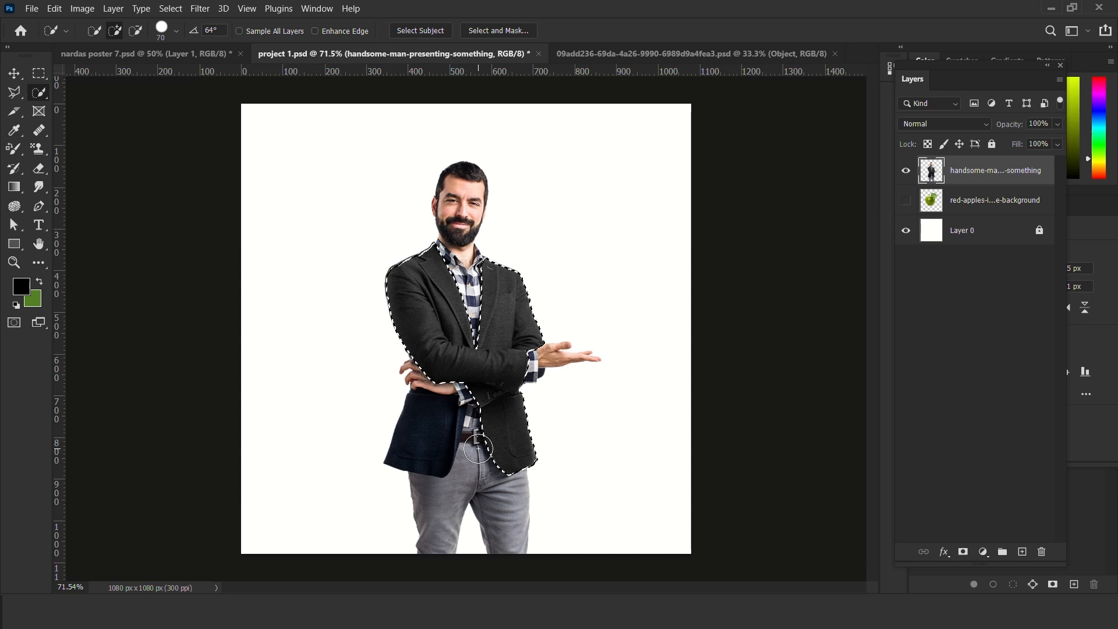
{"action": "scroll", "coordinate": [478, 449], "scroll_direction": "up", "scroll_amount": 5}
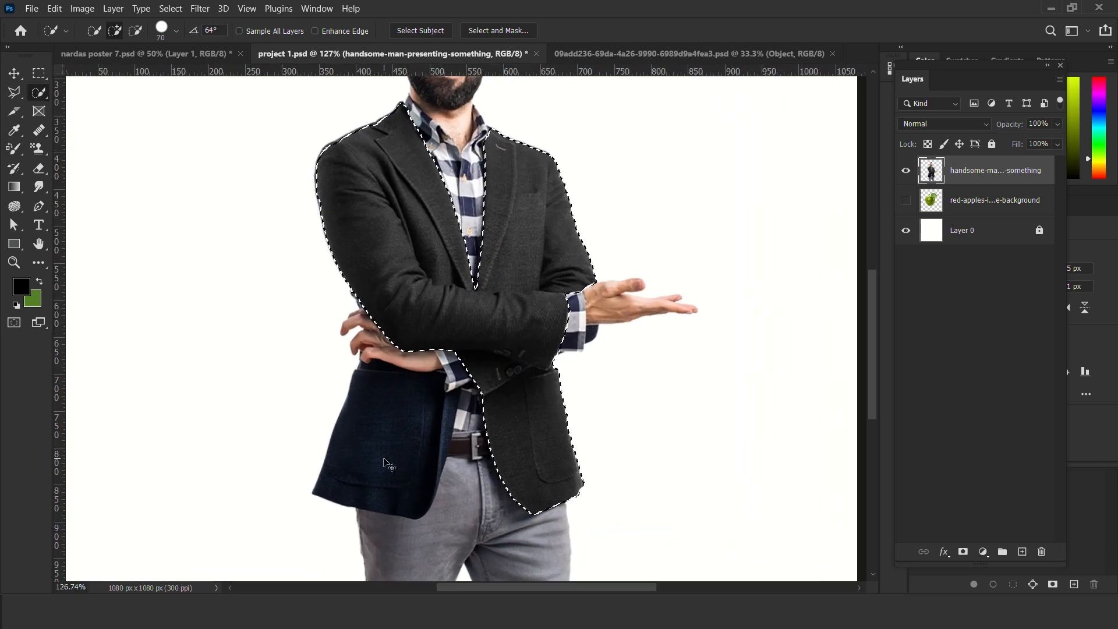
{"action": "key", "text": "ctrl+d"}
{"action": "mouse_move", "coordinate": [357, 474]}
{"action": "left_mouse_down"}
{"action": "mouse_move", "coordinate": [377, 456]}
{"action": "mouse_move", "coordinate": [399, 496]}
{"action": "left_mouse_up"}
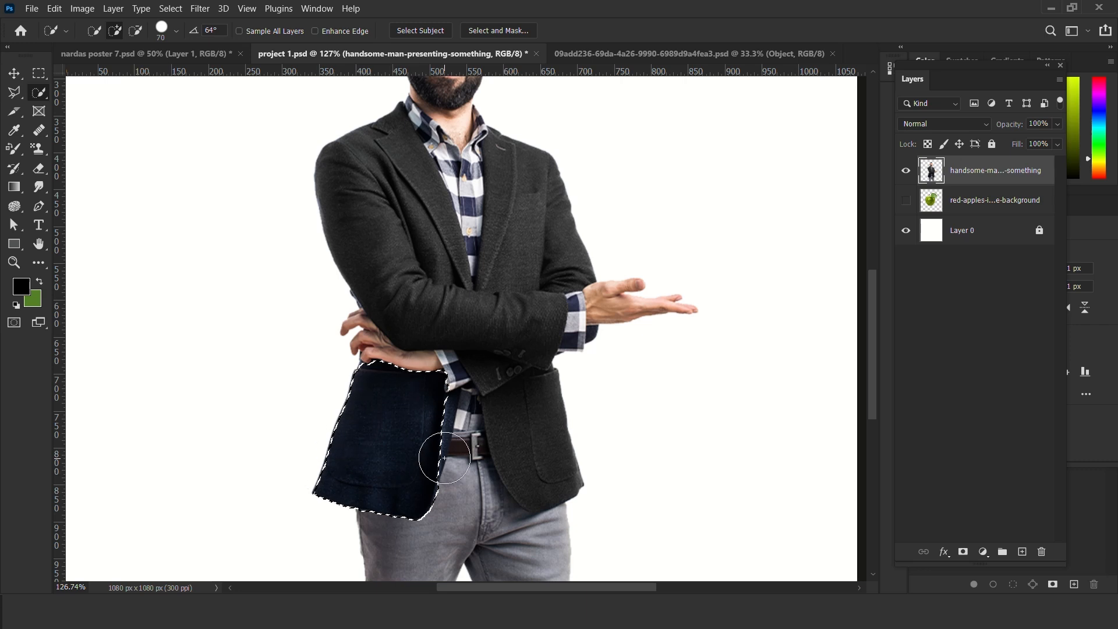
{"action": "scroll", "coordinate": [453, 457], "scroll_direction": "up", "scroll_amount": 3}
{"action": "mouse_move", "coordinate": [410, 438]}
{"action": "left_mouse_down"}
{"action": "mouse_move", "coordinate": [418, 414]}
{"action": "mouse_move", "coordinate": [425, 445]}
{"action": "left_mouse_up"}
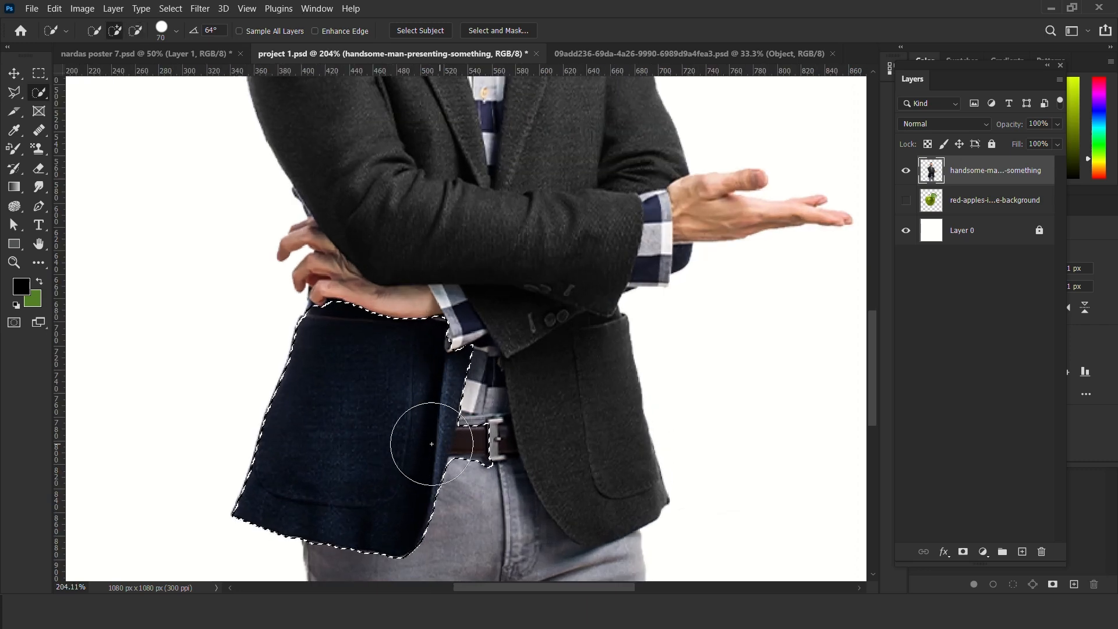
Step: Subtract the belt area and the shirt cuff corner from the front panel selection with the Polygonal Lasso Tool
{"action": "left_click", "coordinate": [14, 92]}
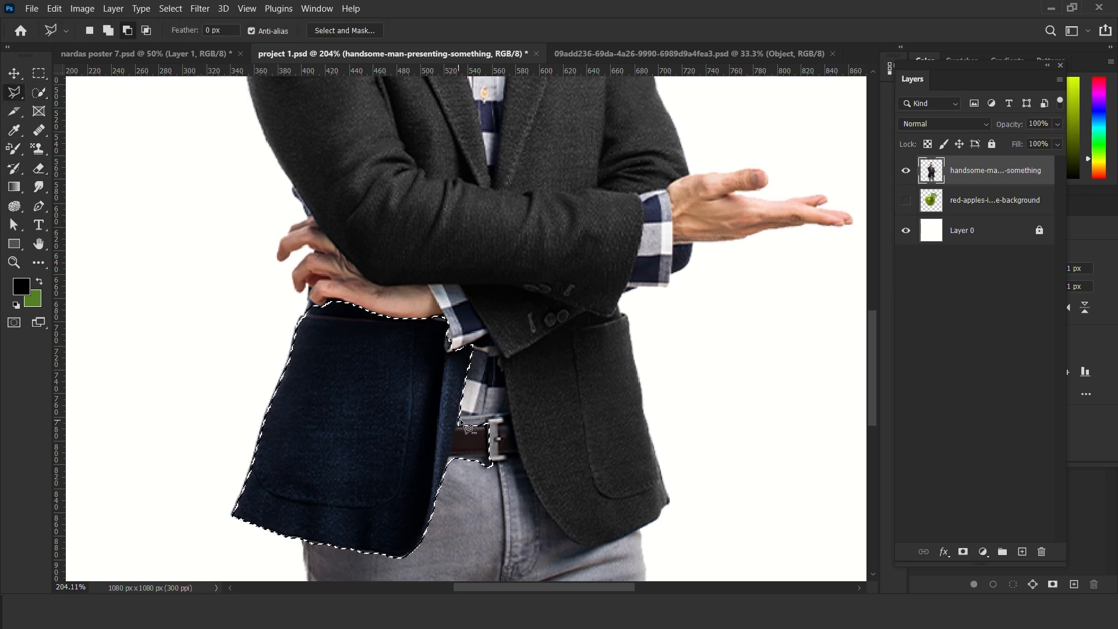
{"action": "left_click", "coordinate": [440, 492]}
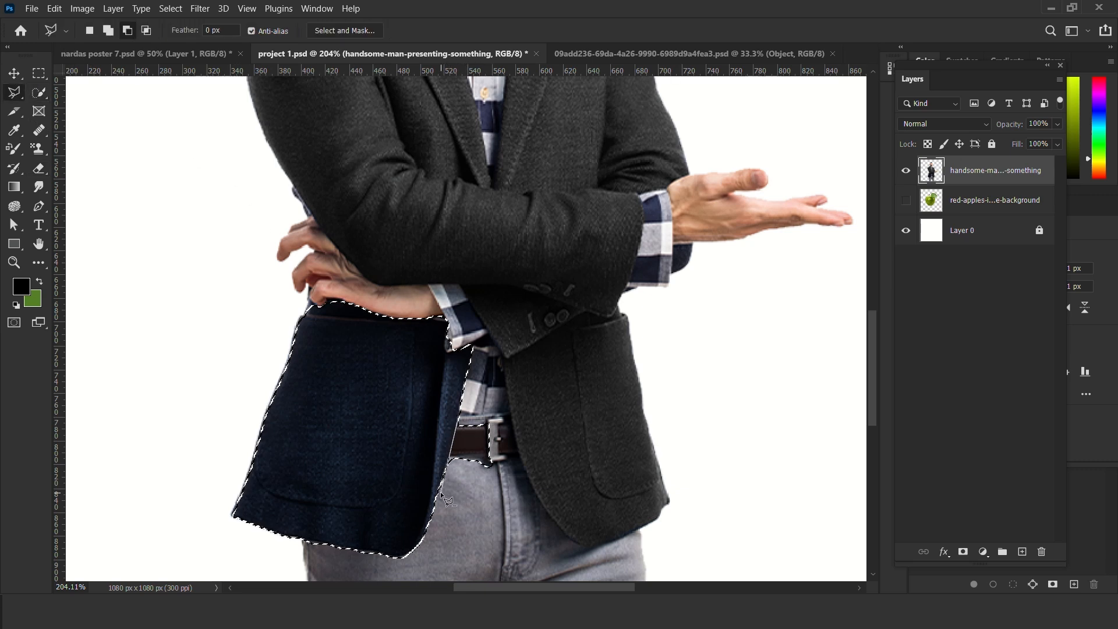
{"action": "left_click", "coordinate": [521, 498]}
{"action": "left_click", "coordinate": [536, 435]}
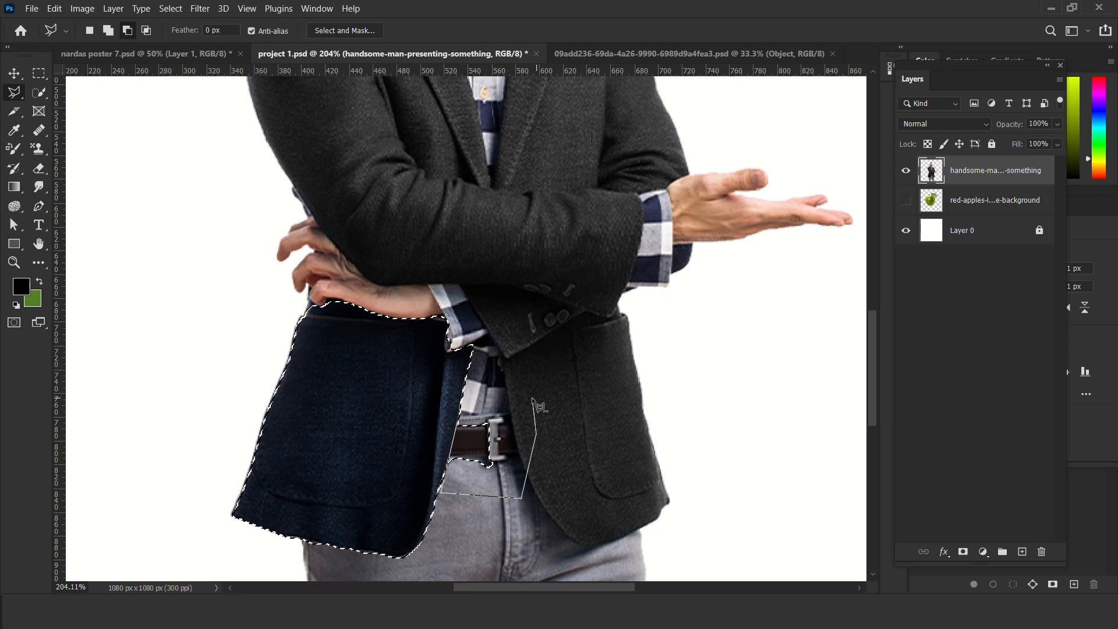
{"action": "left_click", "coordinate": [461, 419]}
{"action": "scroll", "coordinate": [460, 408], "scroll_direction": "up", "scroll_amount": 2}
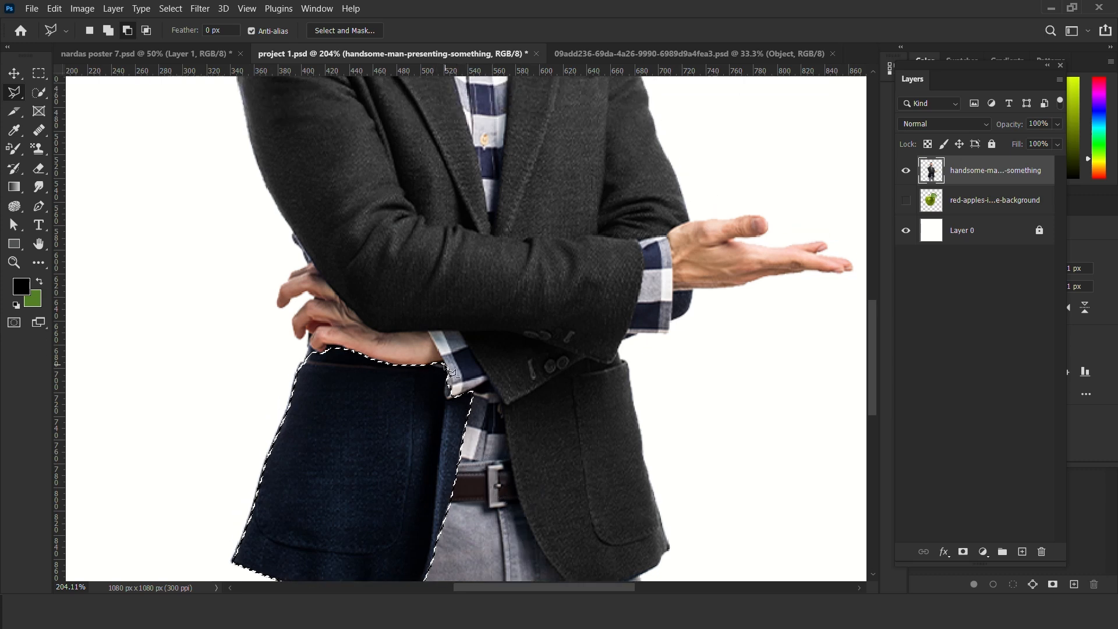
{"action": "left_click", "coordinate": [445, 365]}
{"action": "left_click", "coordinate": [448, 401]}
{"action": "left_click", "coordinate": [480, 387]}
{"action": "left_click", "coordinate": [446, 366]}
Step: Recolour the selected navy jacket panel black with the Color Replacement Tool
{"action": "scroll", "coordinate": [538, 426], "scroll_direction": "down", "scroll_amount": 3}
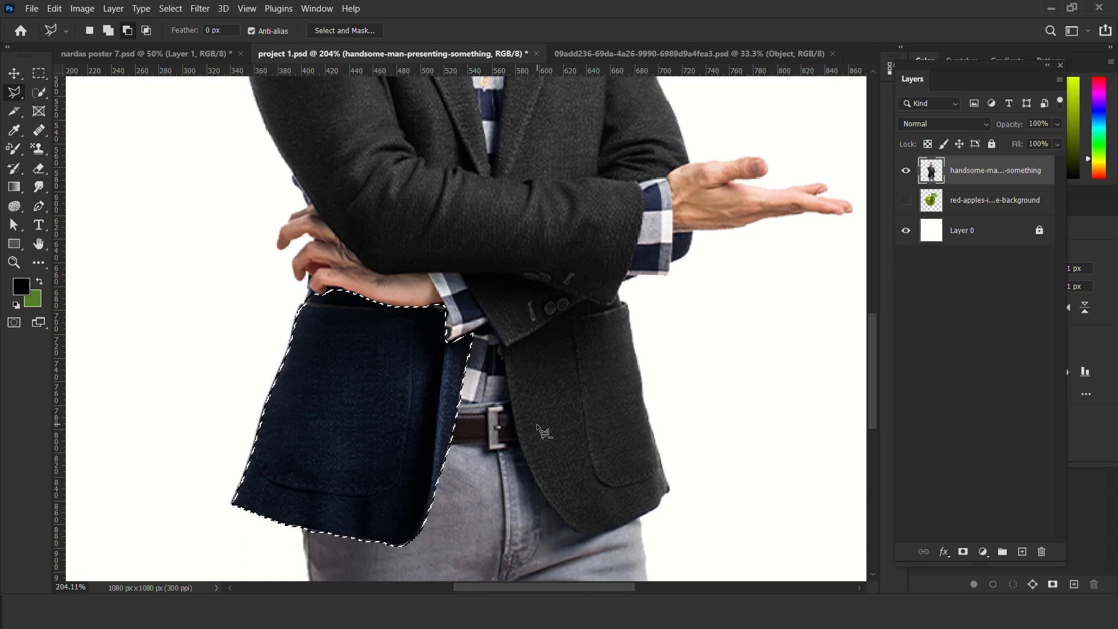
{"action": "scroll", "coordinate": [538, 431], "scroll_direction": "down", "scroll_amount": 4}
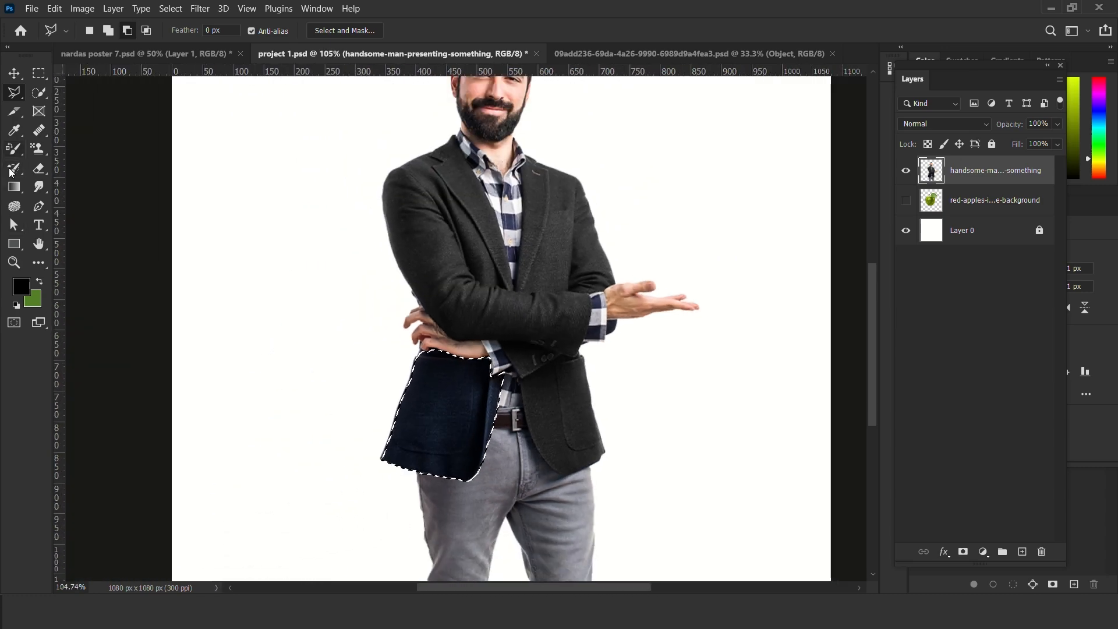
{"action": "left_click", "coordinate": [12, 169]}
{"action": "left_click", "coordinate": [14, 149]}
{"action": "left_click_drag", "start_coordinate": [447, 457], "coordinate": [401, 489]}
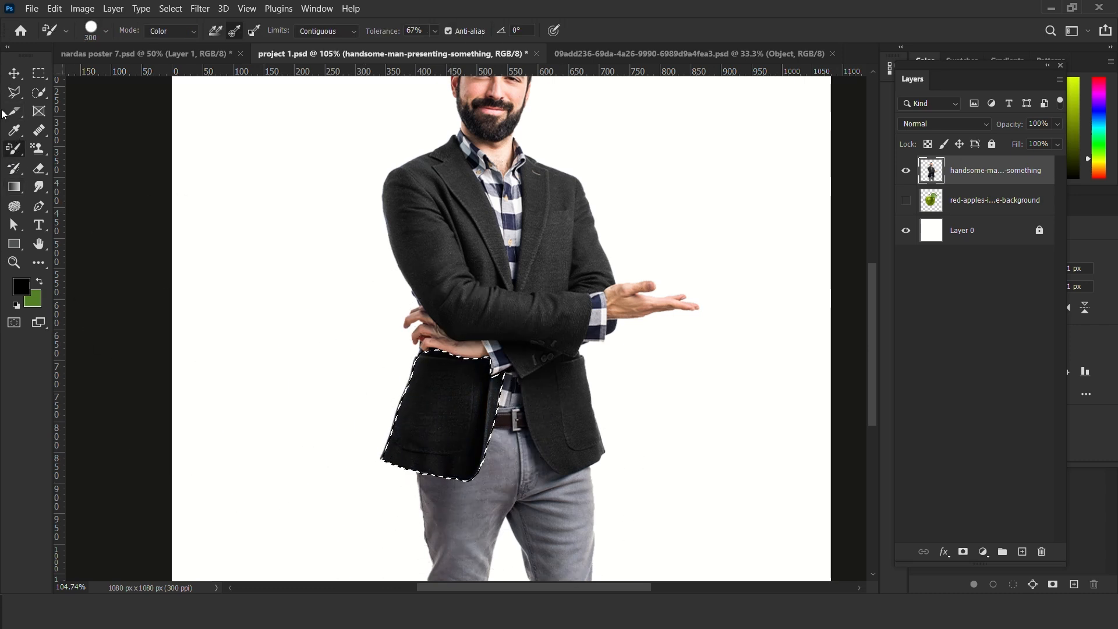
Step: Deselect the jacket panel and move the man slightly up and to the left with the Move tool
{"action": "left_click", "coordinate": [14, 73]}
{"action": "scroll", "coordinate": [224, 219], "scroll_direction": "down", "scroll_amount": 5}
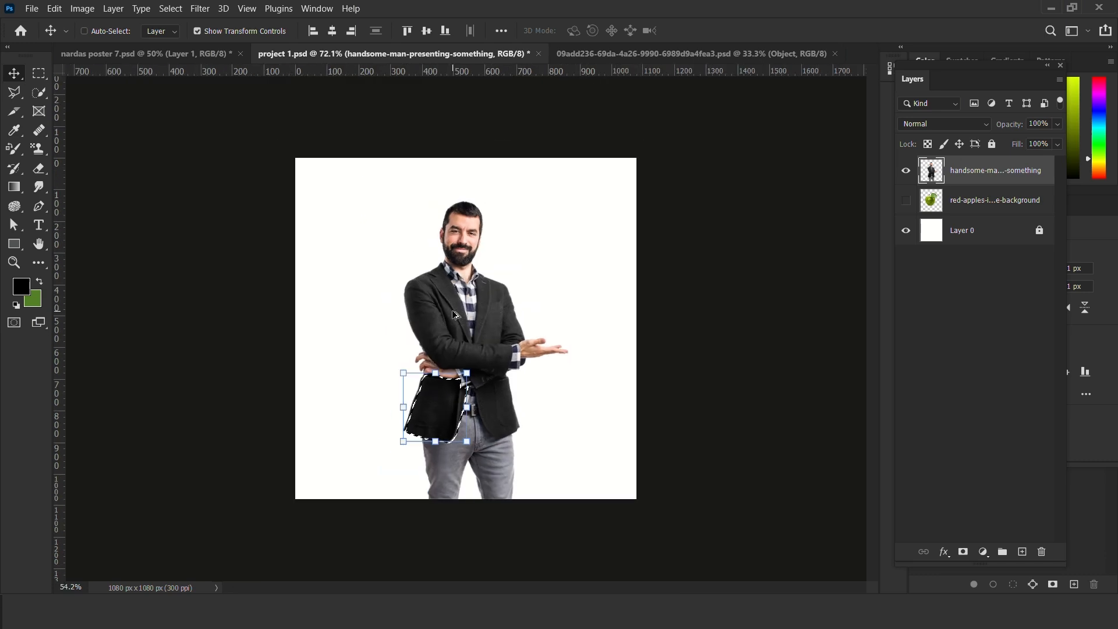
{"action": "scroll", "coordinate": [522, 308], "scroll_direction": "up", "scroll_amount": 1}
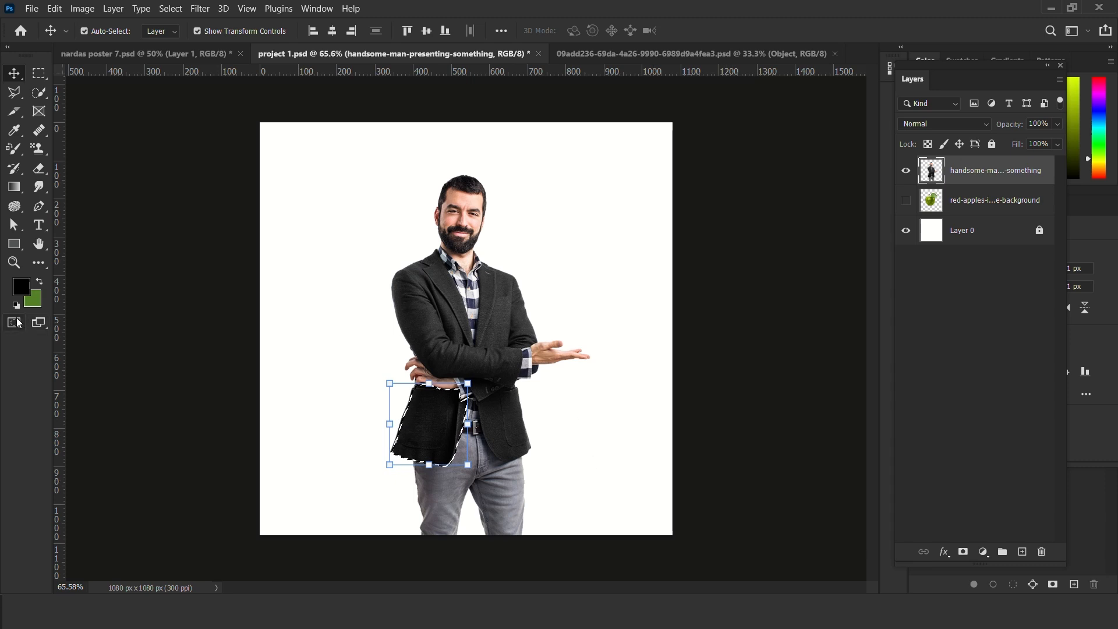
{"action": "key", "text": "ctrl+d"}
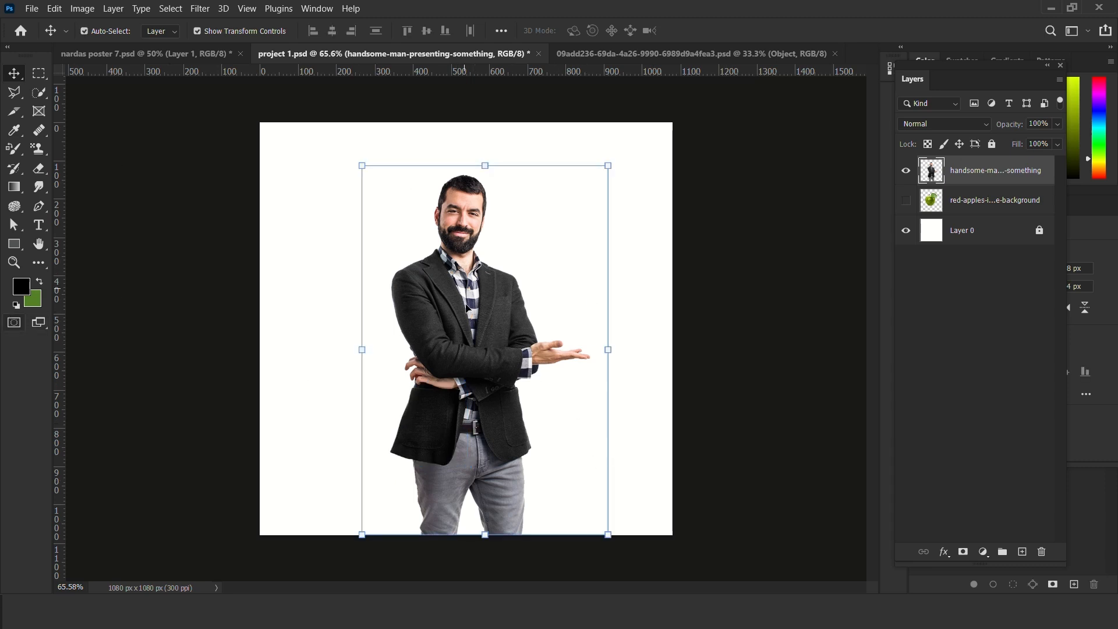
{"action": "mouse_move", "coordinate": [466, 308]}
{"action": "left_mouse_down"}
{"action": "mouse_move", "coordinate": [474, 271]}
{"action": "mouse_move", "coordinate": [470, 309]}
{"action": "mouse_move", "coordinate": [454, 301]}
{"action": "left_mouse_up"}
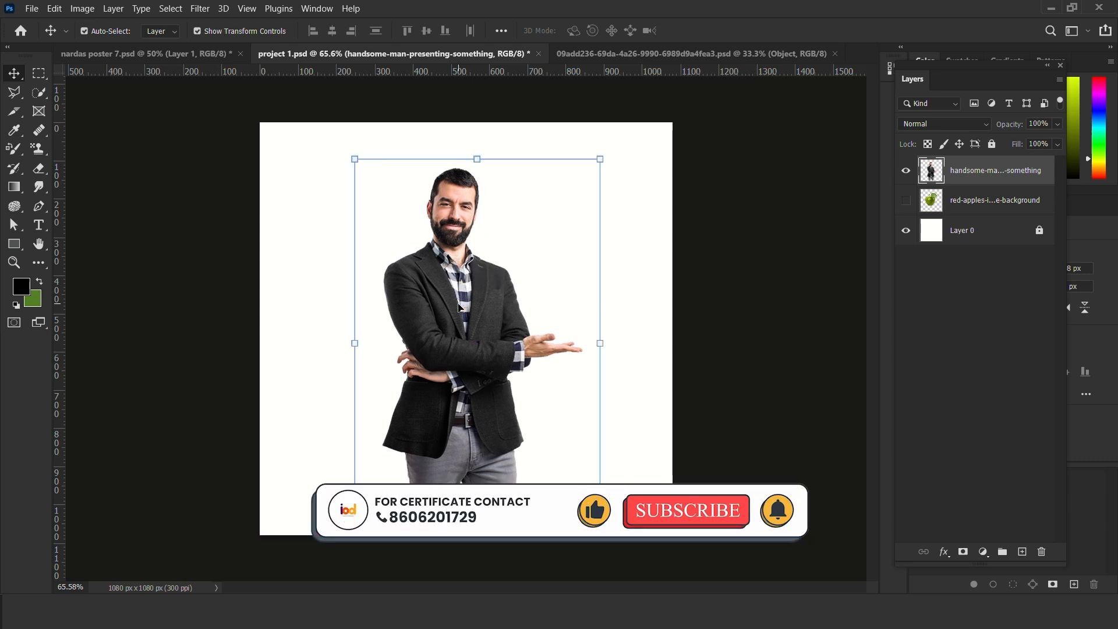
Step: Move the man towards the right side of the canvas and delete the handsome-man-presenting-something layer
{"action": "left_click", "coordinate": [9, 150]}
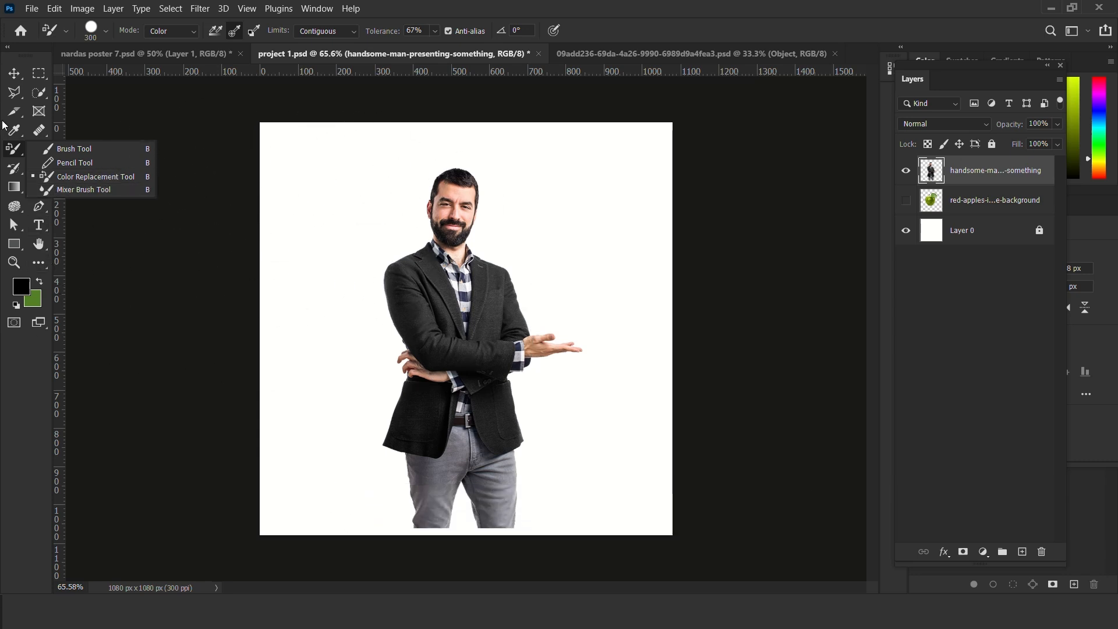
{"action": "left_click", "coordinate": [13, 74]}
{"action": "left_click_drag", "start_coordinate": [427, 269], "coordinate": [493, 269]}
{"action": "key", "text": "Delete"}
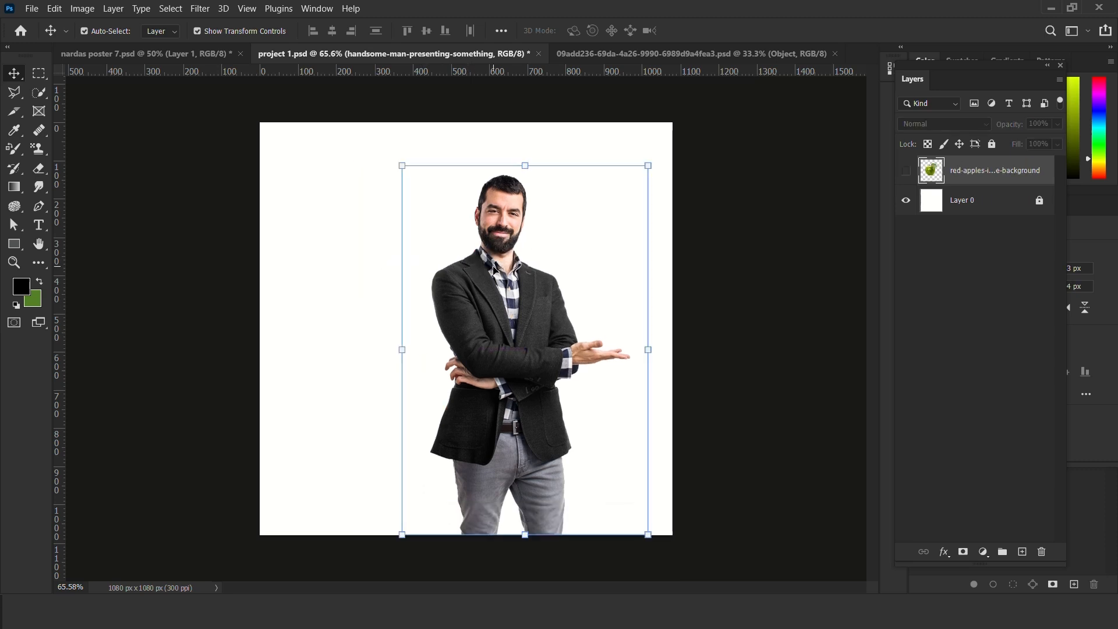
Step: Delete the hidden red-apples layer and shift the house picture slightly vertically with the Move tool
{"action": "key", "text": "Delete"}
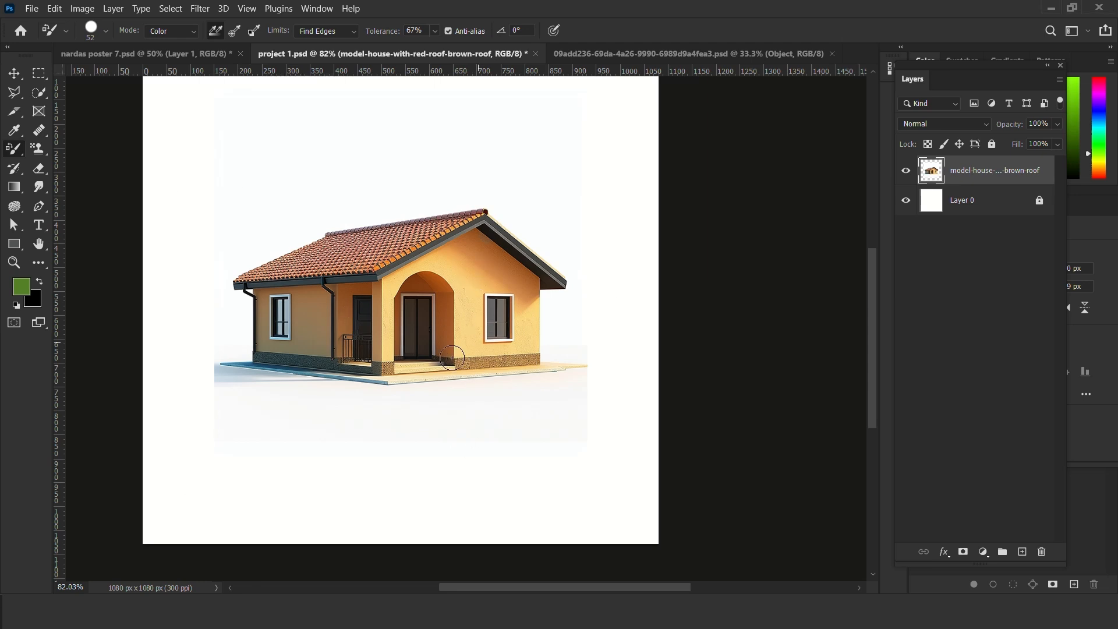
{"action": "left_click", "coordinate": [15, 73]}
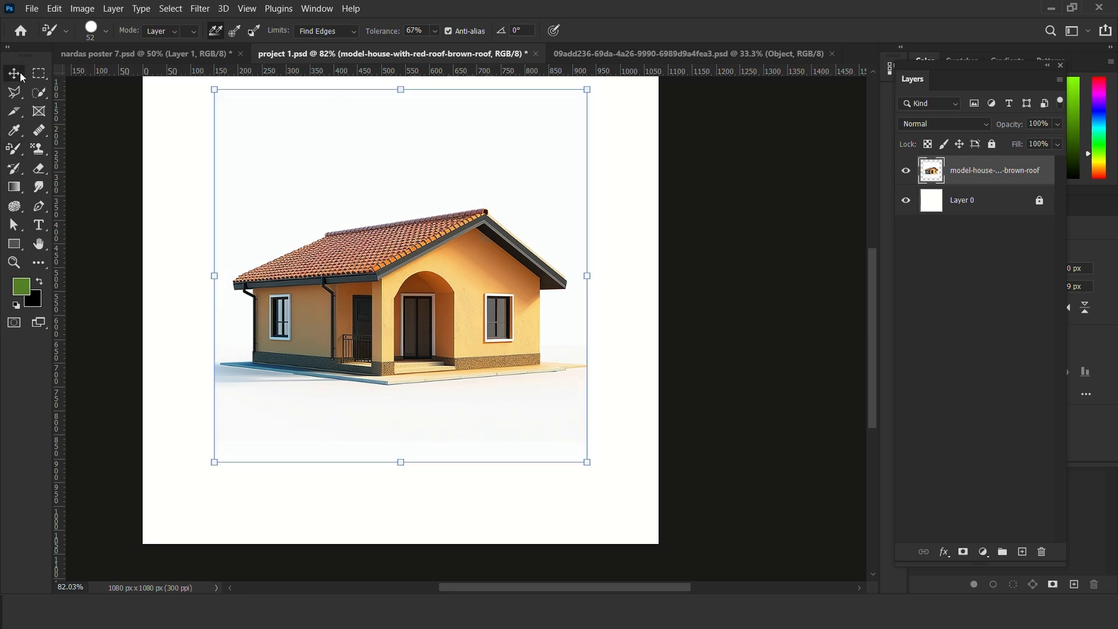
{"action": "mouse_move", "coordinate": [424, 243]}
{"action": "left_mouse_down"}
{"action": "mouse_move", "coordinate": [446, 257]}
{"action": "mouse_move", "coordinate": [425, 252]}
{"action": "left_mouse_up"}
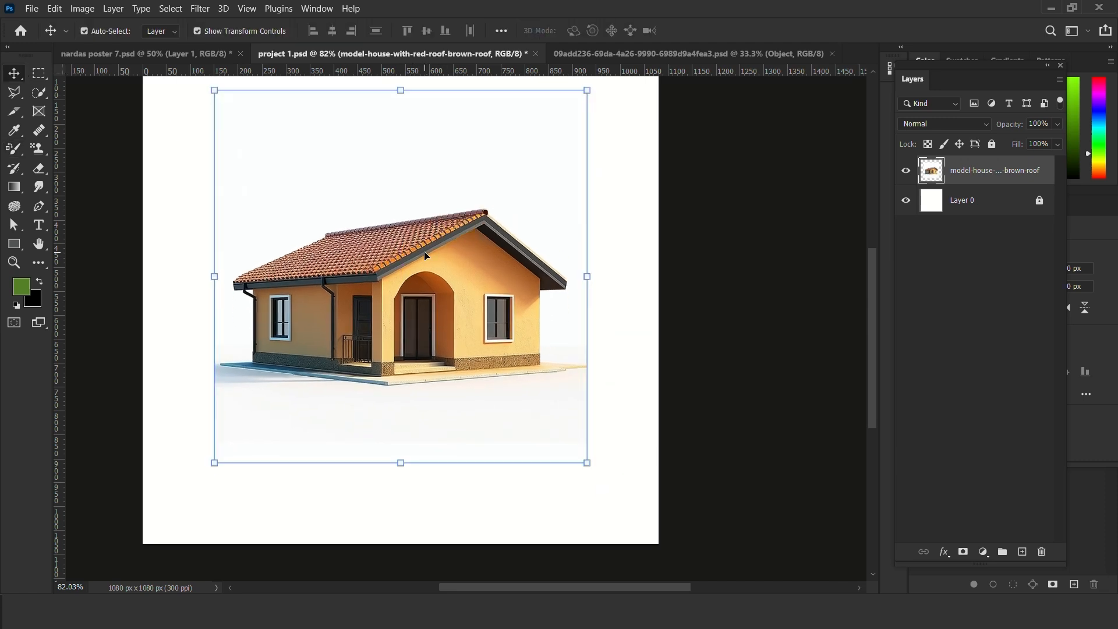
{"action": "key", "text": "Up"}
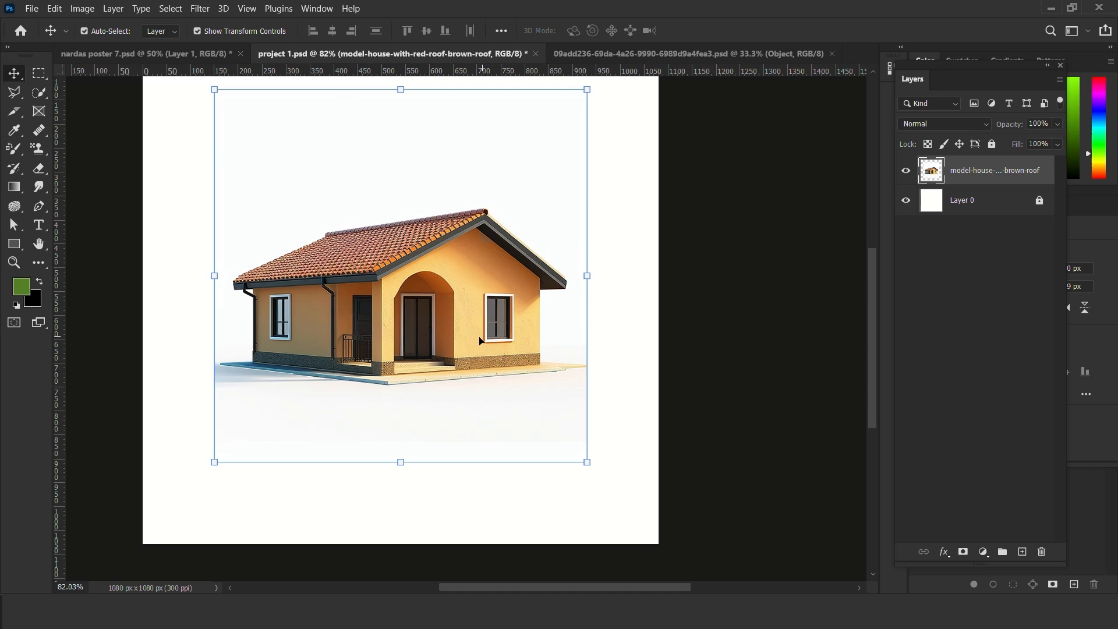
{"action": "left_click_drag", "start_coordinate": [471, 320], "coordinate": [474, 343]}
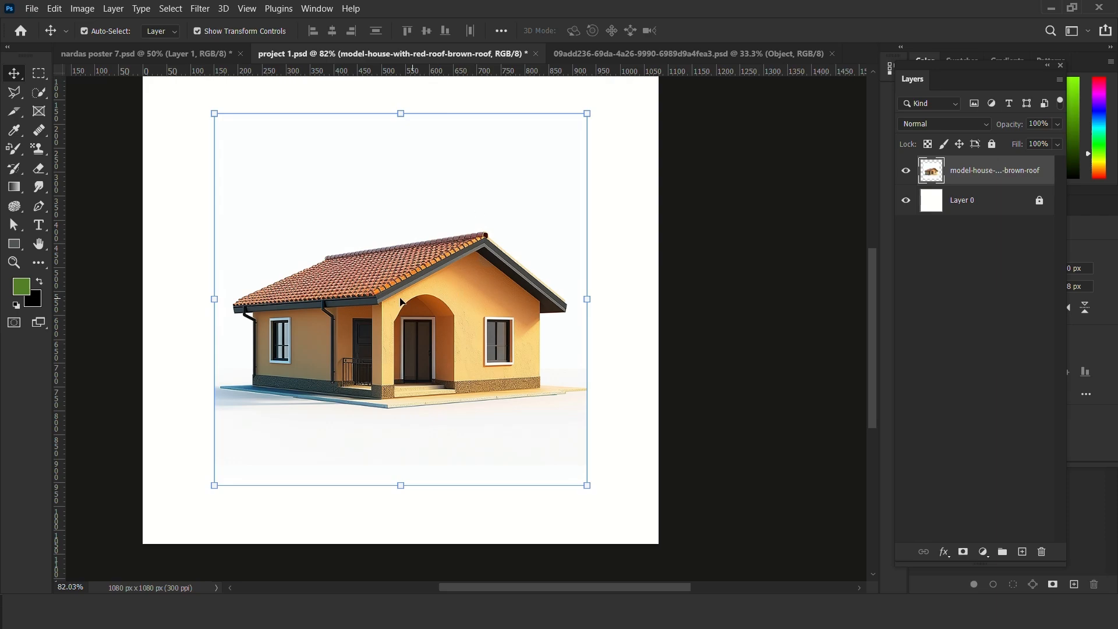
{"action": "left_click_drag", "start_coordinate": [401, 302], "coordinate": [389, 277]}
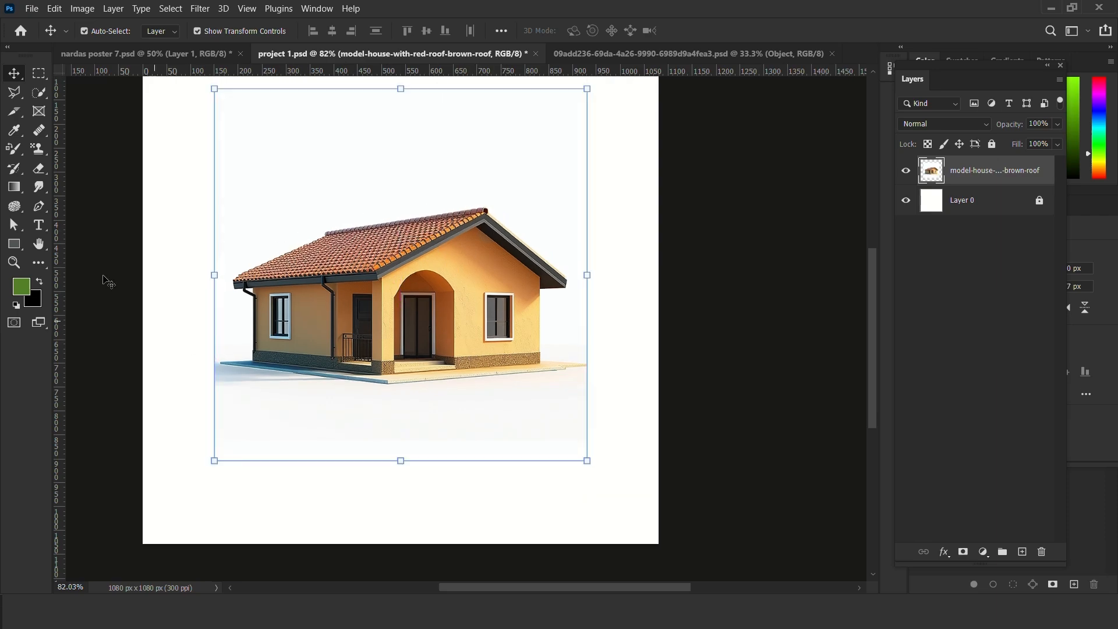
Step: Activate the Color Replacement Tool and set its brush to 72 px size and 100% hardness
{"action": "left_click", "coordinate": [13, 149]}
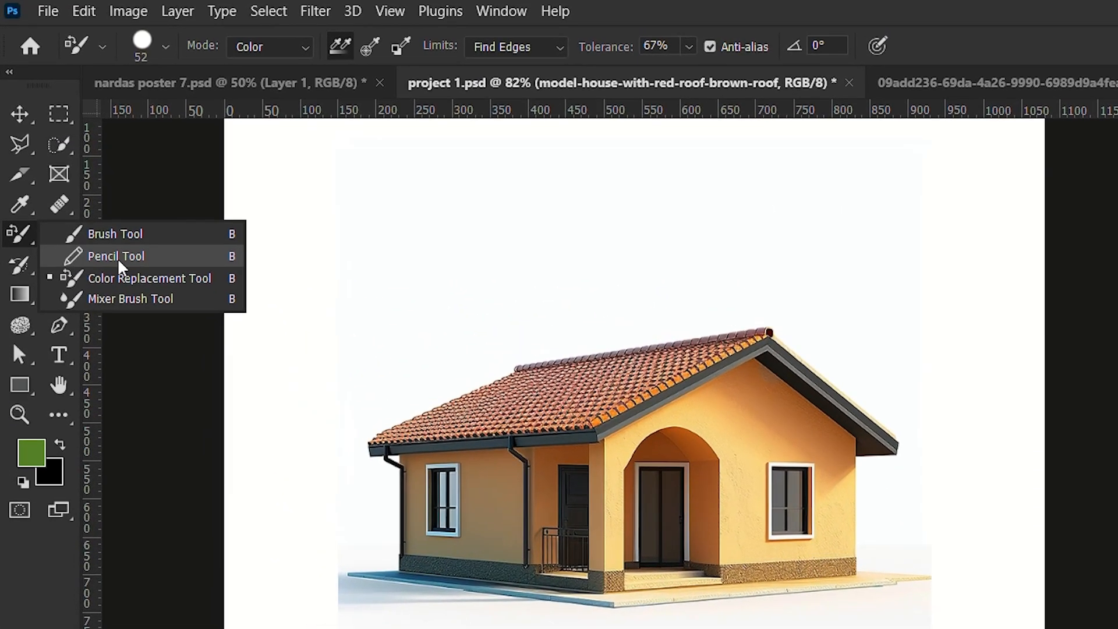
{"action": "left_click", "coordinate": [130, 281]}
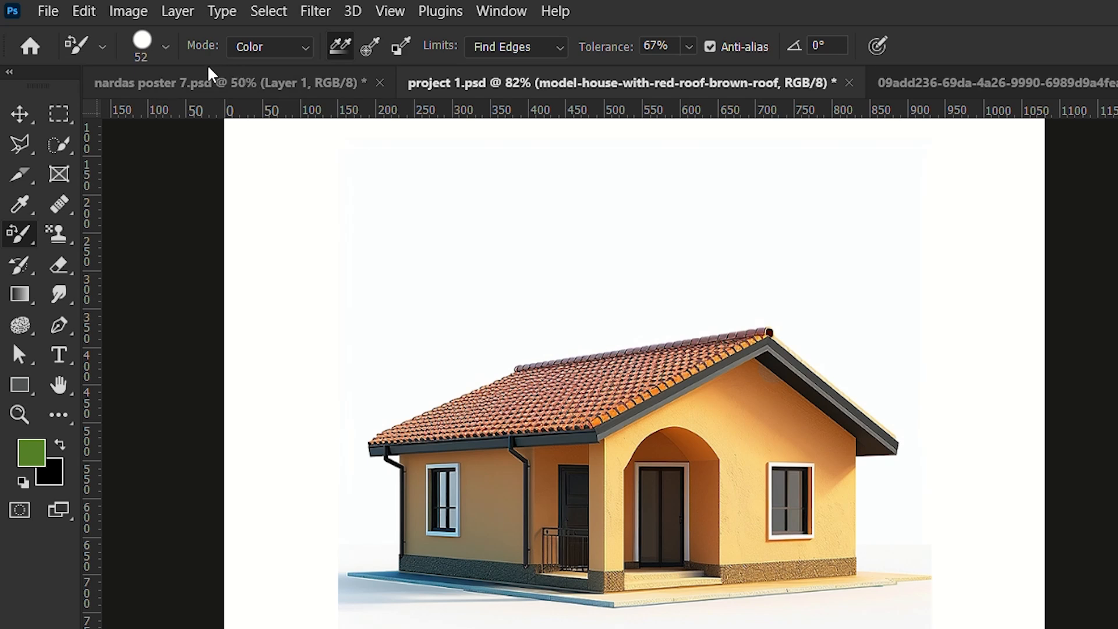
{"action": "left_click", "coordinate": [141, 43]}
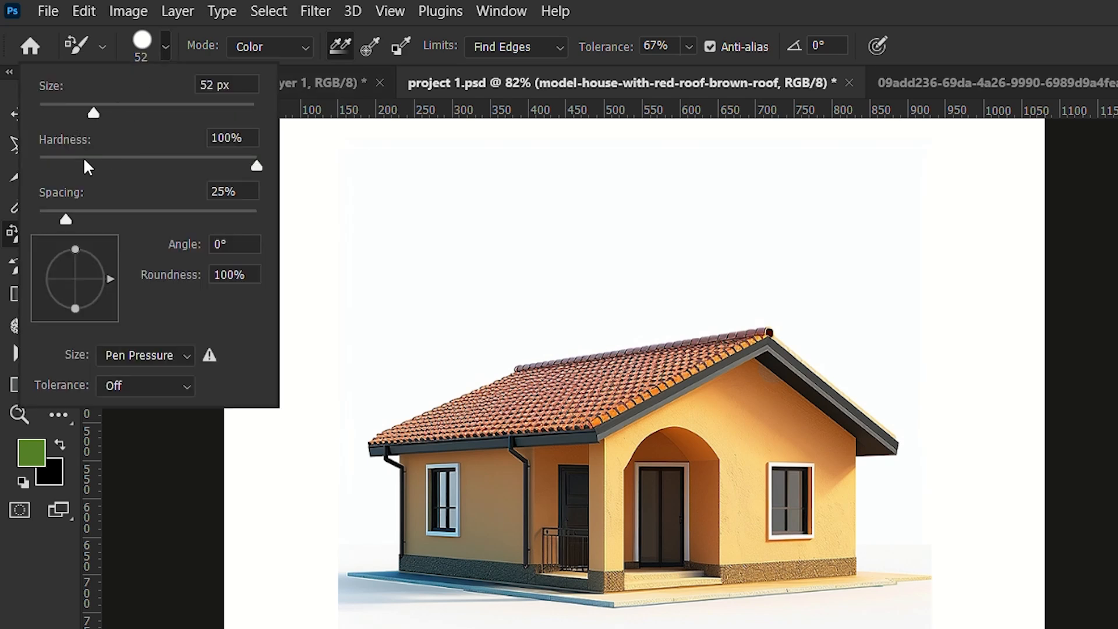
{"action": "mouse_move", "coordinate": [120, 158]}
{"action": "left_mouse_down"}
{"action": "mouse_move", "coordinate": [107, 158]}
{"action": "mouse_move", "coordinate": [177, 158]}
{"action": "left_mouse_up"}
{"action": "left_click_drag", "start_coordinate": [95, 113], "coordinate": [116, 113]}
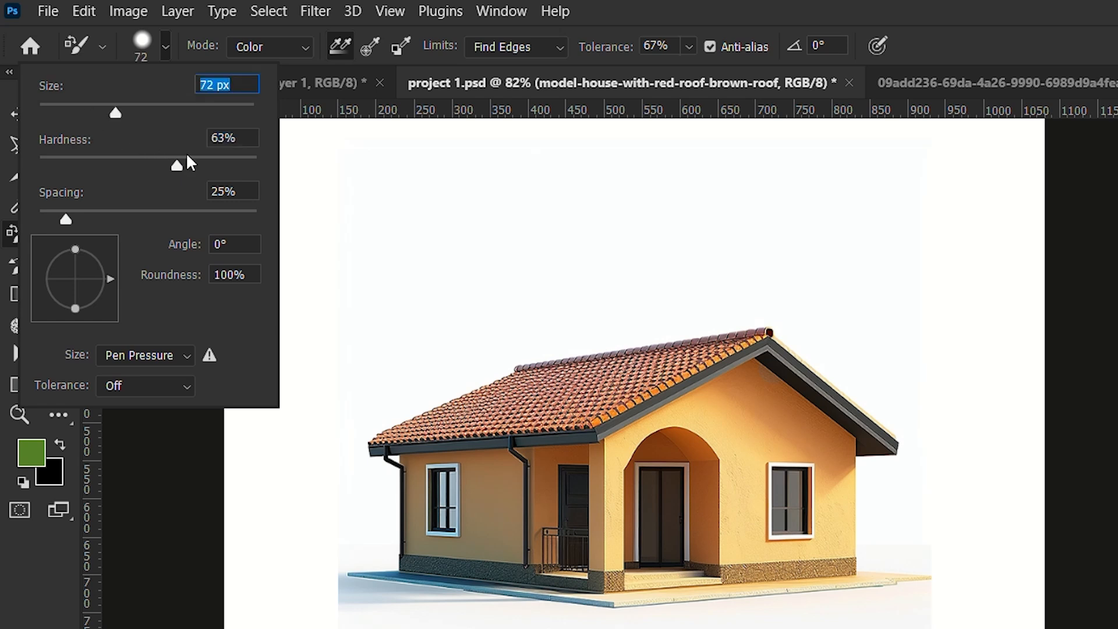
{"action": "left_click_drag", "start_coordinate": [185, 157], "coordinate": [282, 157]}
{"action": "left_click", "coordinate": [39, 541]}
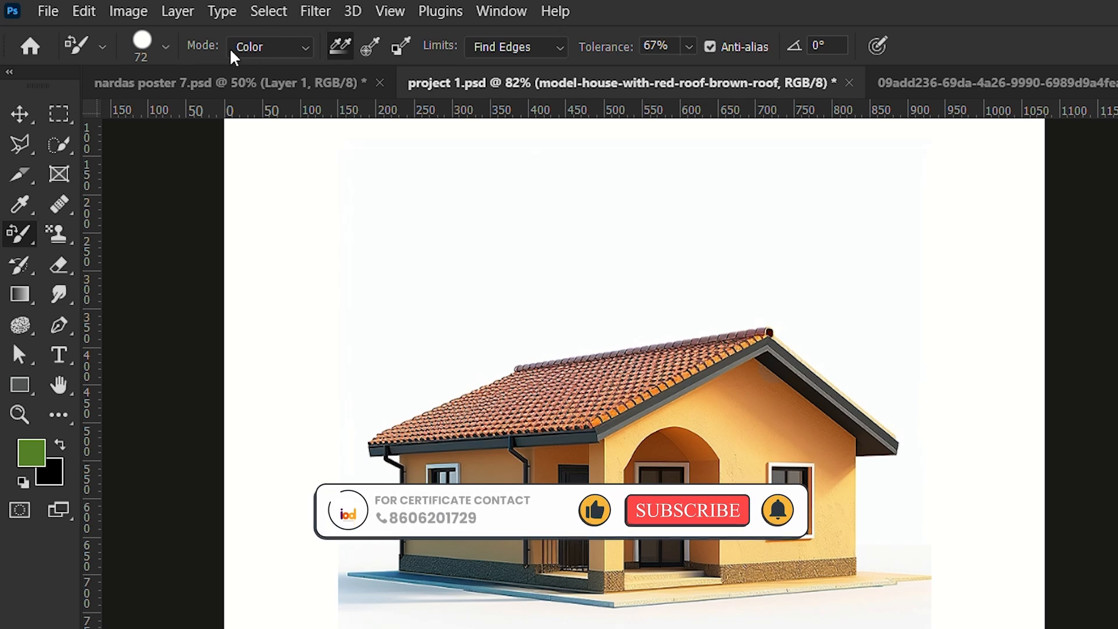
Step: Set the Color Replacement mode to Hue and paint green across the upper gable wall of the house
{"action": "left_click", "coordinate": [263, 49]}
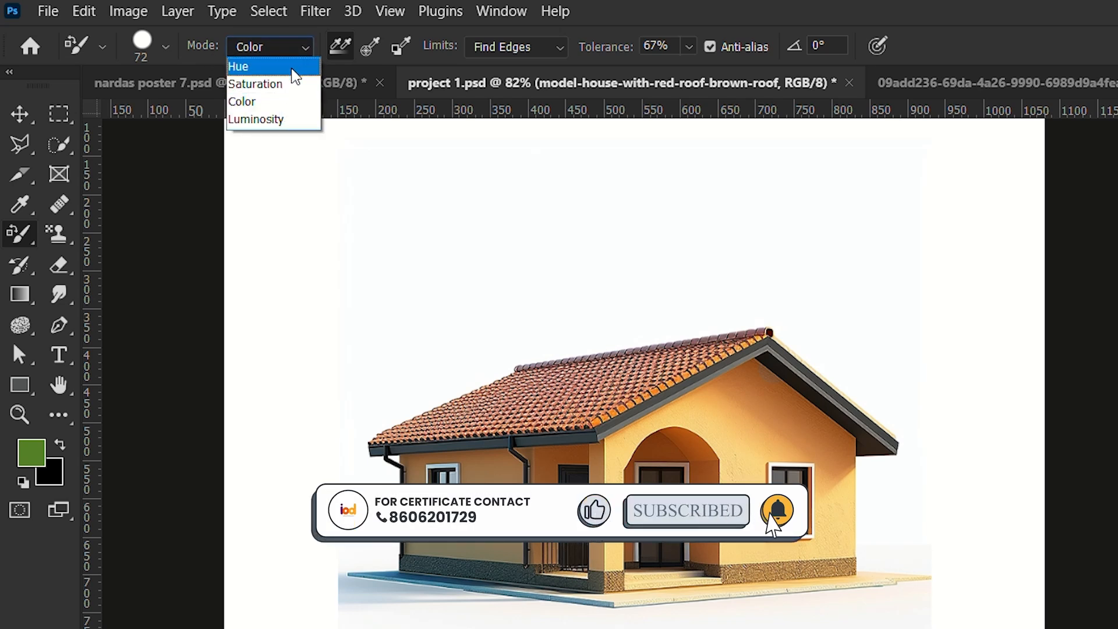
{"action": "left_click", "coordinate": [294, 68]}
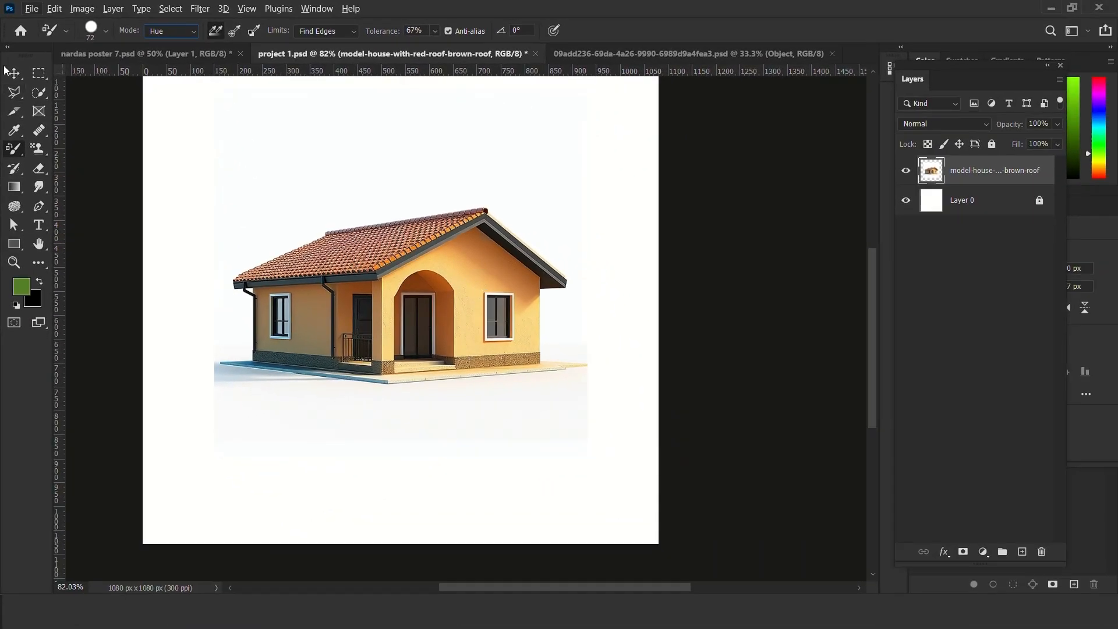
{"action": "scroll", "coordinate": [419, 281], "scroll_direction": "up", "scroll_amount": 5}
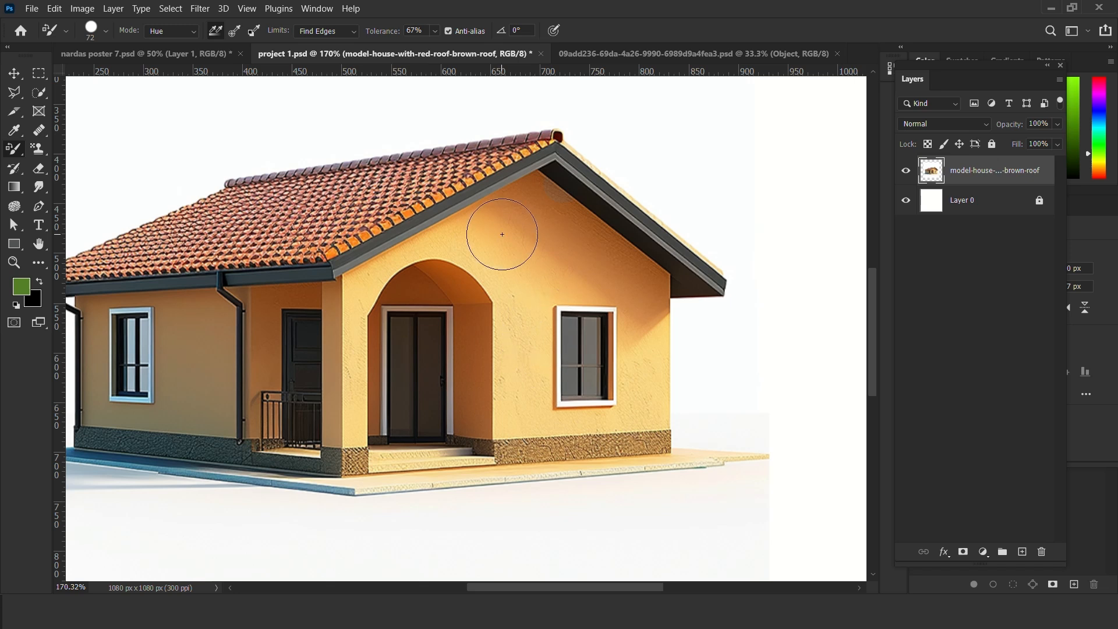
{"action": "mouse_move", "coordinate": [505, 229]}
{"action": "left_mouse_down"}
{"action": "mouse_move", "coordinate": [532, 248]}
{"action": "mouse_move", "coordinate": [526, 286]}
{"action": "mouse_move", "coordinate": [505, 260]}
{"action": "mouse_move", "coordinate": [532, 244]}
{"action": "mouse_move", "coordinate": [621, 286]}
{"action": "left_mouse_up"}
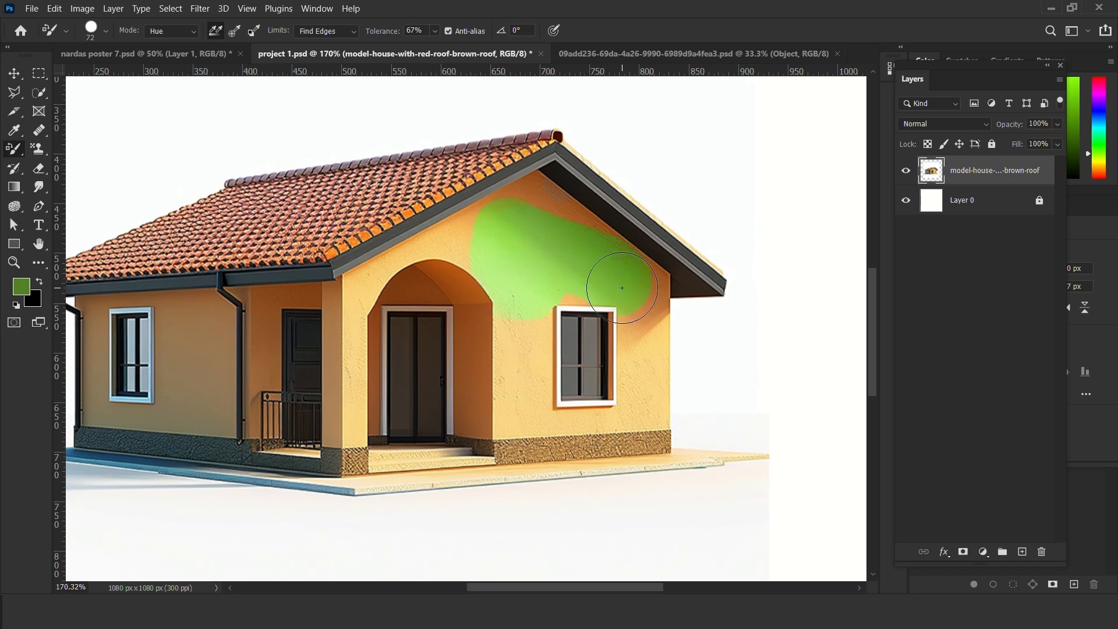
Step: Switch the replacement mode to Saturation and brush over the green gable area and the wall around the arch
{"action": "left_click", "coordinate": [196, 32]}
{"action": "left_click", "coordinate": [166, 53]}
{"action": "mouse_move", "coordinate": [569, 299]}
{"action": "left_mouse_down"}
{"action": "mouse_move", "coordinate": [548, 354]}
{"action": "mouse_move", "coordinate": [474, 285]}
{"action": "mouse_move", "coordinate": [467, 255]}
{"action": "mouse_move", "coordinate": [517, 396]}
{"action": "left_mouse_up"}
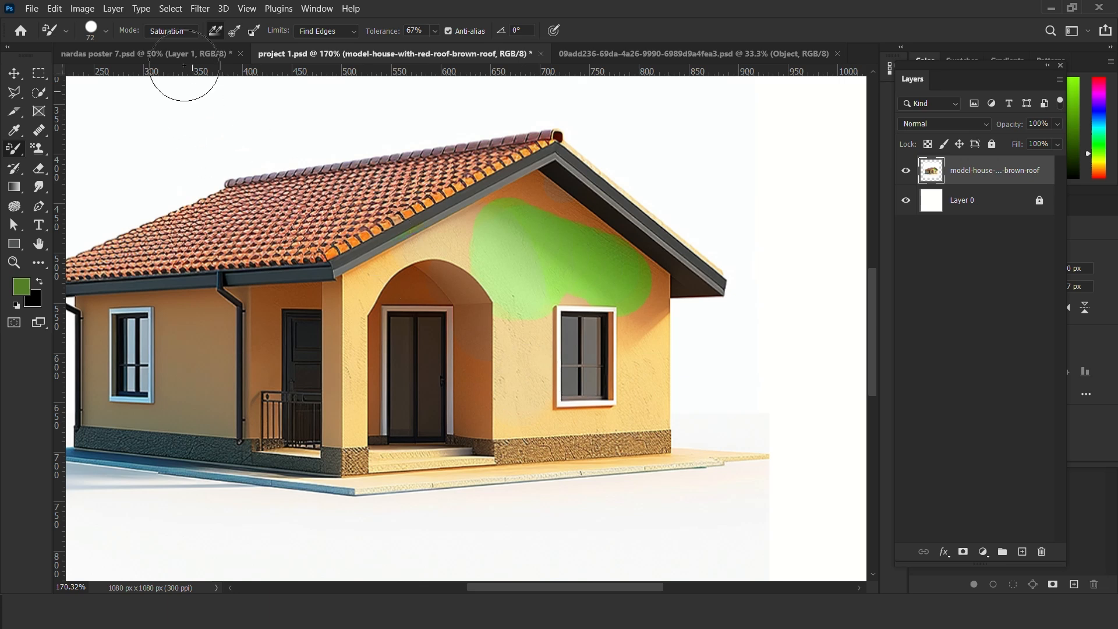
Step: Switch the replacement mode to Color and paint the gable wall around the window green
{"action": "left_click", "coordinate": [172, 31]}
{"action": "mouse_move", "coordinate": [481, 148]}
{"action": "left_mouse_down"}
{"action": "mouse_move", "coordinate": [575, 193]}
{"action": "mouse_move", "coordinate": [503, 214]}
{"action": "mouse_move", "coordinate": [540, 217]}
{"action": "mouse_move", "coordinate": [617, 255]}
{"action": "mouse_move", "coordinate": [658, 404]}
{"action": "mouse_move", "coordinate": [516, 412]}
{"action": "mouse_move", "coordinate": [510, 269]}
{"action": "left_mouse_up"}
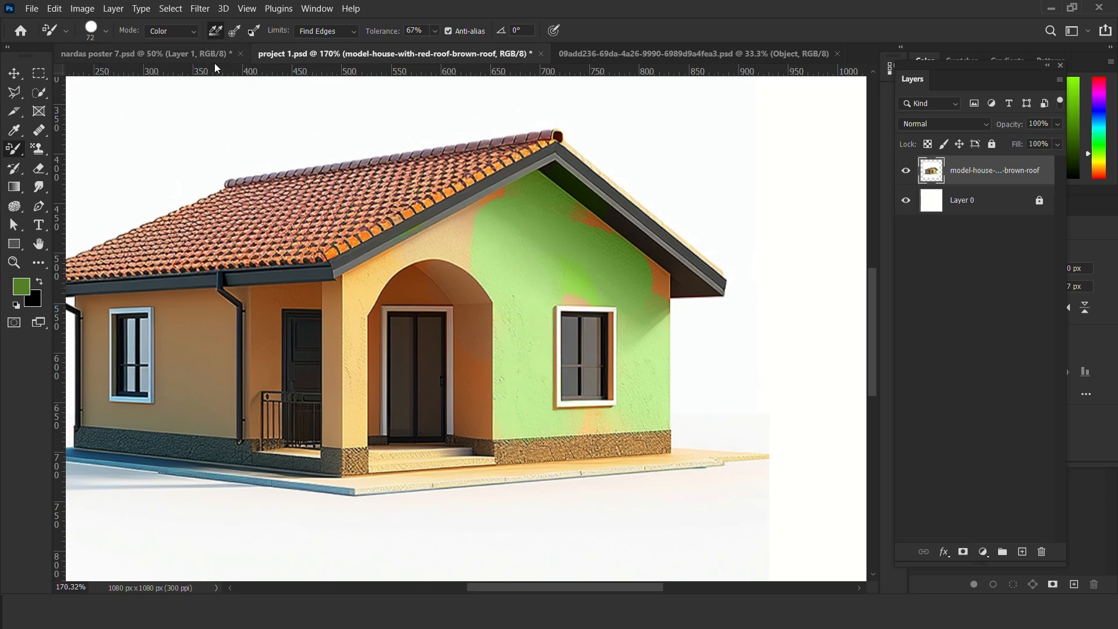
Step: Keep the replacement mode on Color and undo all the green strokes on the house wall
{"action": "left_click", "coordinate": [172, 35]}
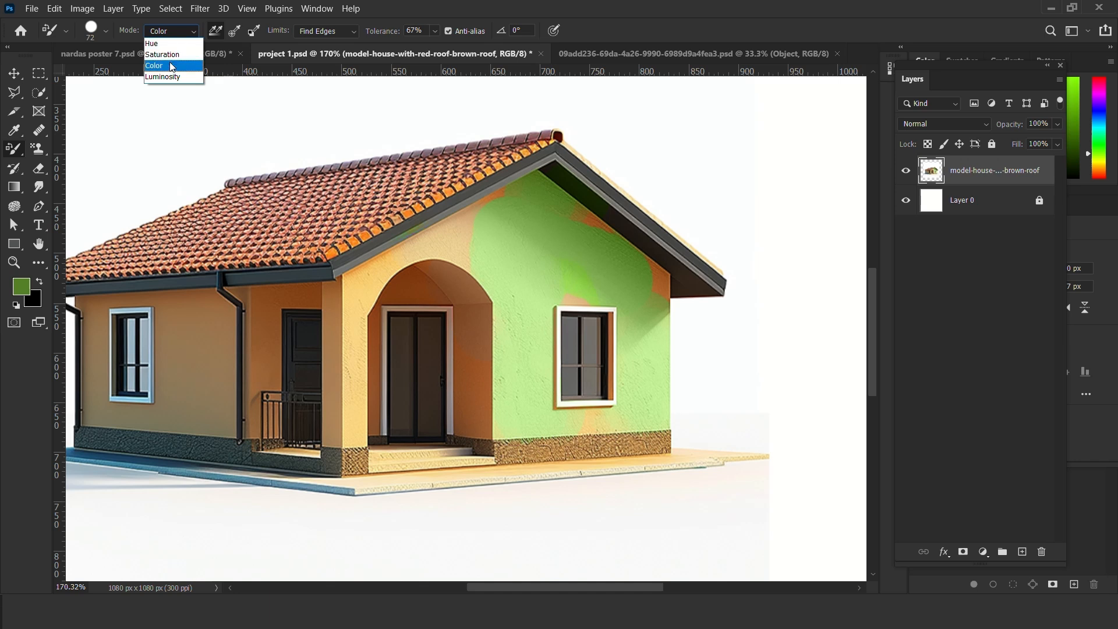
{"action": "left_click", "coordinate": [171, 65]}
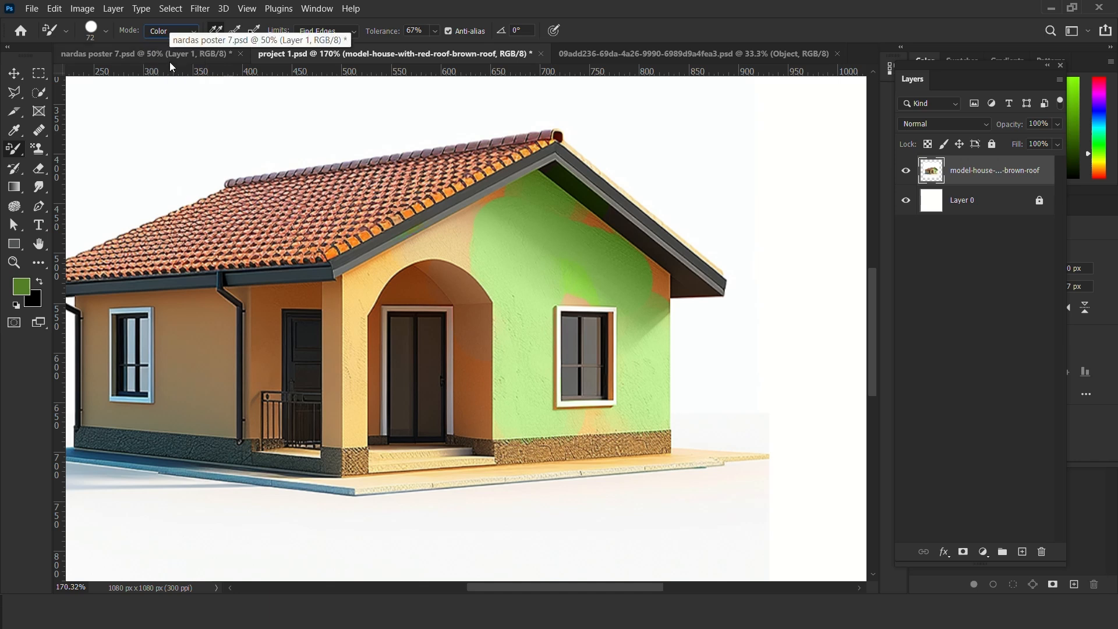
{"action": "key", "text": "ctrl+z"}
{"action": "key", "text": "ctrl+z"}
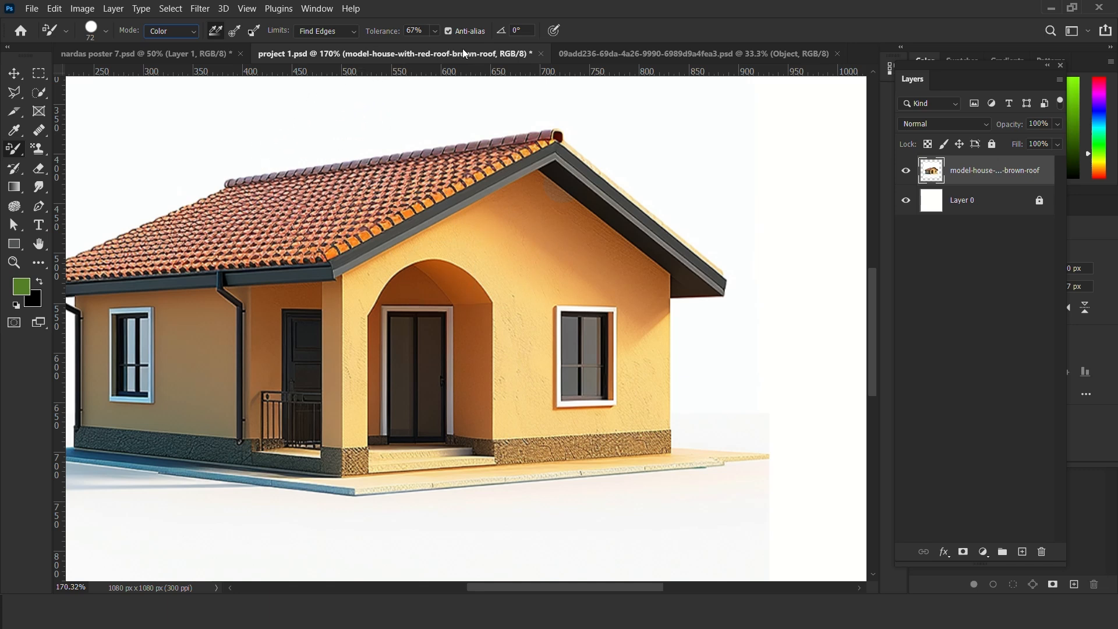
Step: Set the Color Replacement limits to Contiguous and paint the upper gable wall green with continuous sampling
{"action": "left_click", "coordinate": [326, 32]}
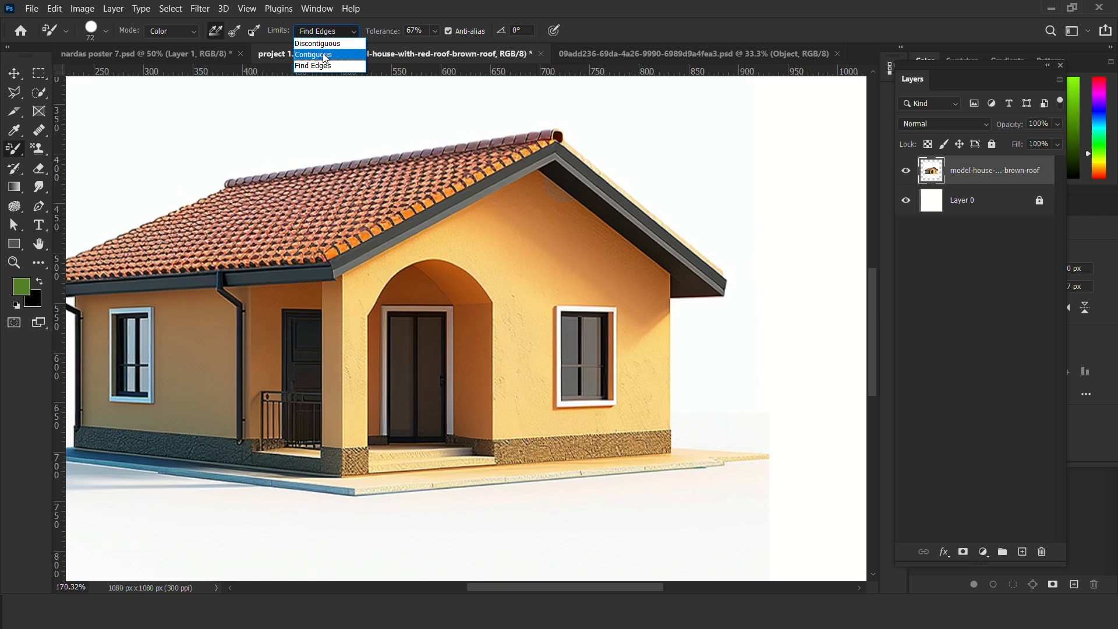
{"action": "left_click", "coordinate": [325, 55]}
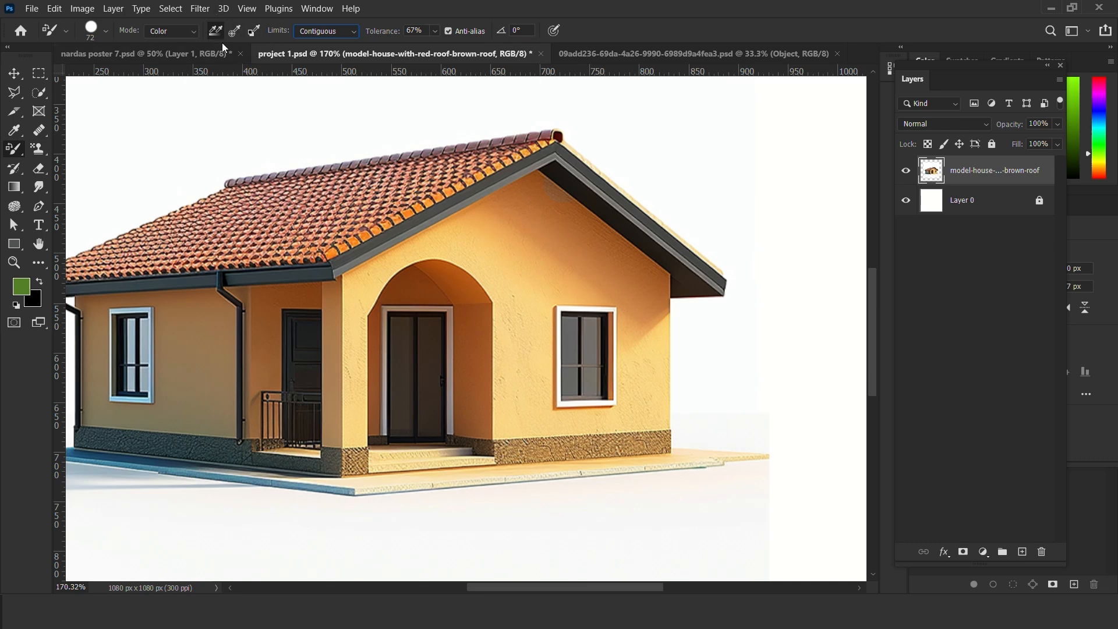
{"action": "scroll", "coordinate": [479, 29], "scroll_direction": "up", "scroll_amount": 2}
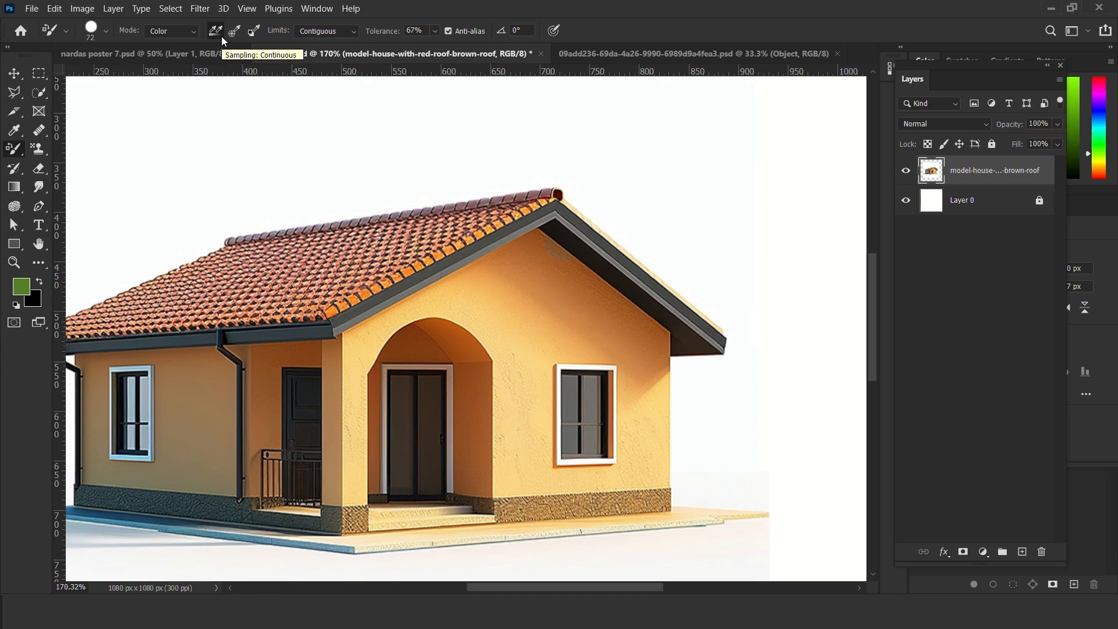
{"action": "mouse_move", "coordinate": [515, 318]}
{"action": "left_mouse_down"}
{"action": "mouse_move", "coordinate": [490, 310]}
{"action": "mouse_move", "coordinate": [592, 325]}
{"action": "mouse_move", "coordinate": [497, 290]}
{"action": "mouse_move", "coordinate": [599, 316]}
{"action": "mouse_move", "coordinate": [521, 281]}
{"action": "mouse_move", "coordinate": [573, 285]}
{"action": "mouse_move", "coordinate": [637, 345]}
{"action": "mouse_move", "coordinate": [611, 329]}
{"action": "left_mouse_up"}
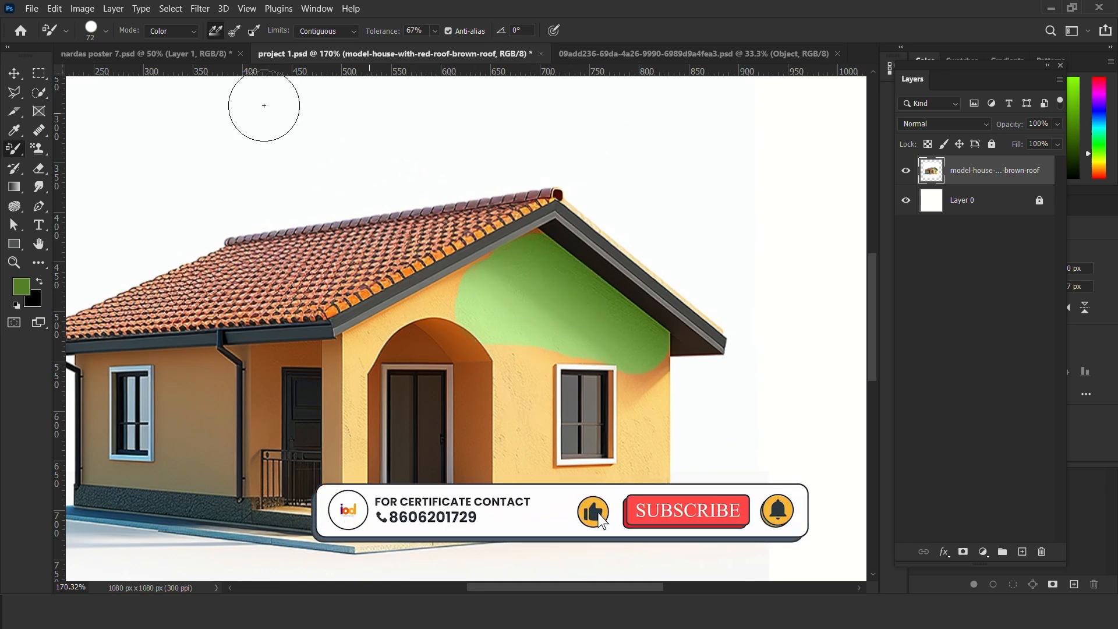
Step: Switch the sampling to Once and paint the rest of the gable wall around the window green
{"action": "left_click", "coordinate": [237, 37]}
{"action": "mouse_move", "coordinate": [565, 382]}
{"action": "left_mouse_down"}
{"action": "mouse_move", "coordinate": [536, 349]}
{"action": "mouse_move", "coordinate": [532, 407]}
{"action": "mouse_move", "coordinate": [524, 398]}
{"action": "mouse_move", "coordinate": [519, 313]}
{"action": "left_mouse_up"}
{"action": "mouse_move", "coordinate": [690, 371]}
{"action": "left_mouse_down"}
{"action": "mouse_move", "coordinate": [562, 325]}
{"action": "mouse_move", "coordinate": [579, 350]}
{"action": "mouse_move", "coordinate": [614, 359]}
{"action": "left_mouse_up"}
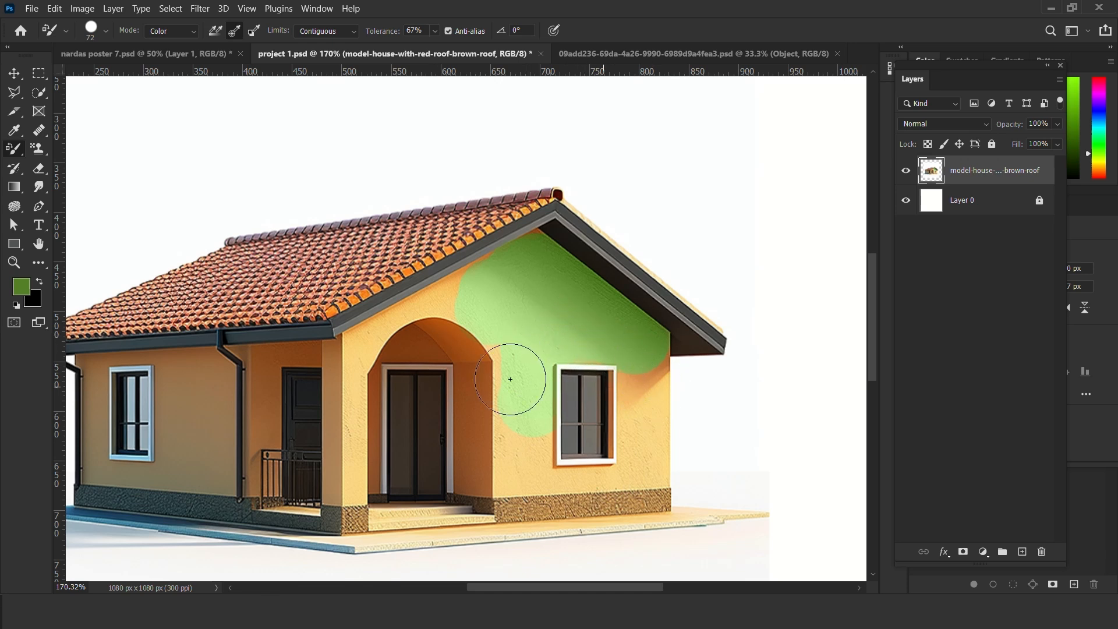
{"action": "mouse_move", "coordinate": [625, 442]}
{"action": "left_mouse_down"}
{"action": "mouse_move", "coordinate": [644, 389]}
{"action": "mouse_move", "coordinate": [648, 444]}
{"action": "mouse_move", "coordinate": [636, 473]}
{"action": "mouse_move", "coordinate": [547, 477]}
{"action": "mouse_move", "coordinate": [528, 459]}
{"action": "mouse_move", "coordinate": [518, 369]}
{"action": "left_mouse_up"}
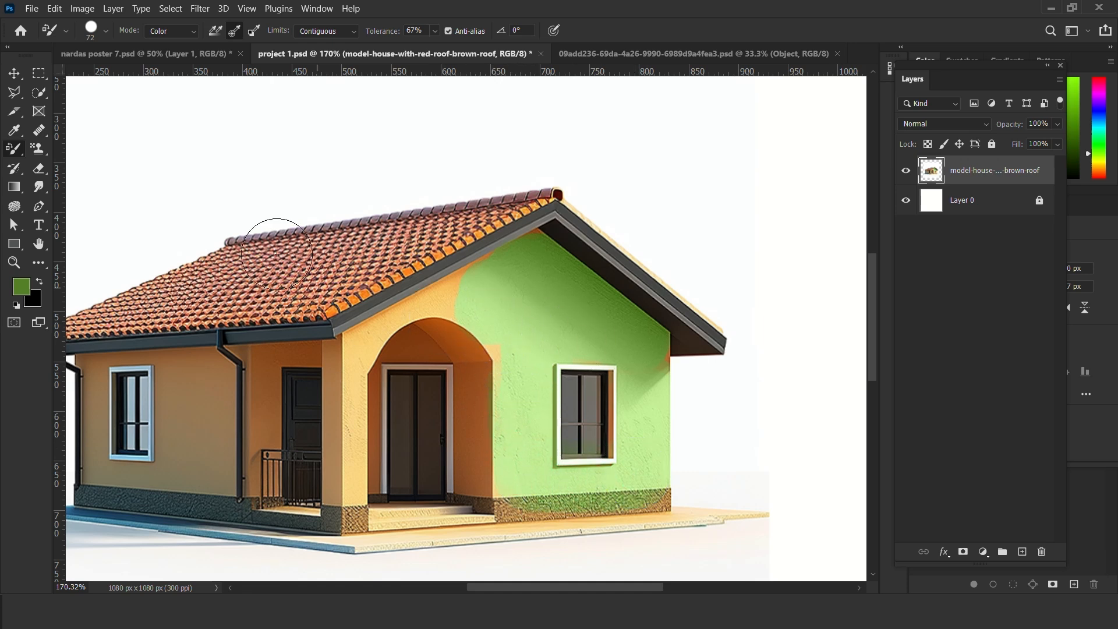
Step: Switch the sampling to Background Swatch and paint green over the balcony door and the arched entrance door
{"action": "left_click", "coordinate": [254, 32]}
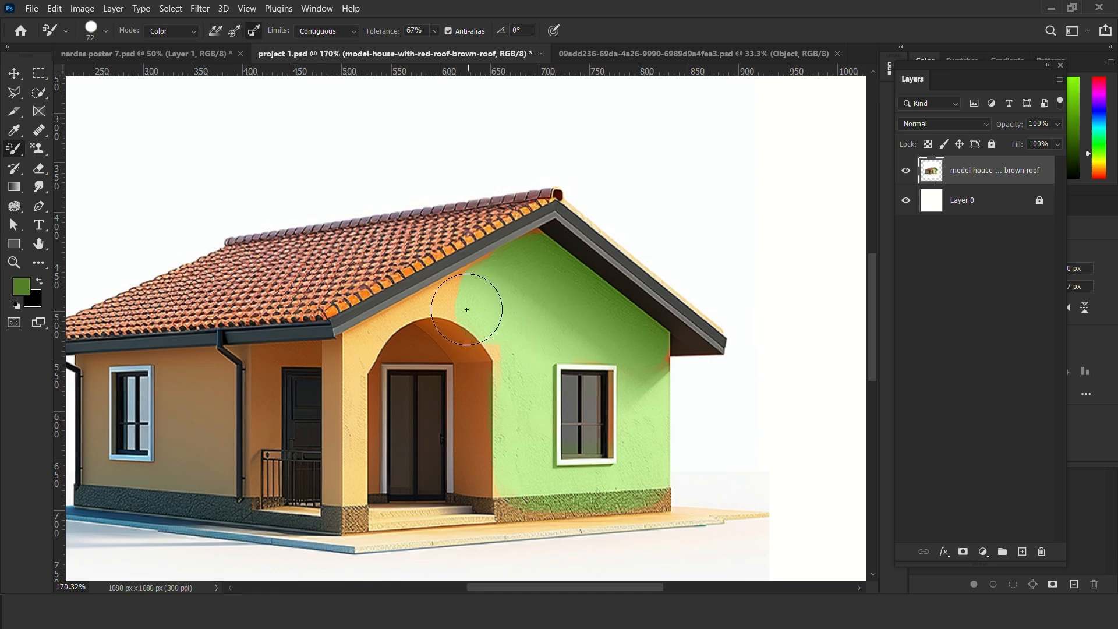
{"action": "left_click_drag", "start_coordinate": [319, 390], "coordinate": [321, 409]}
{"action": "mouse_move", "coordinate": [314, 478]}
{"action": "left_mouse_down"}
{"action": "mouse_move", "coordinate": [357, 405]}
{"action": "mouse_move", "coordinate": [352, 482]}
{"action": "mouse_move", "coordinate": [448, 456]}
{"action": "mouse_move", "coordinate": [424, 369]}
{"action": "mouse_move", "coordinate": [400, 463]}
{"action": "mouse_move", "coordinate": [434, 470]}
{"action": "mouse_move", "coordinate": [461, 393]}
{"action": "mouse_move", "coordinate": [407, 472]}
{"action": "left_mouse_up"}
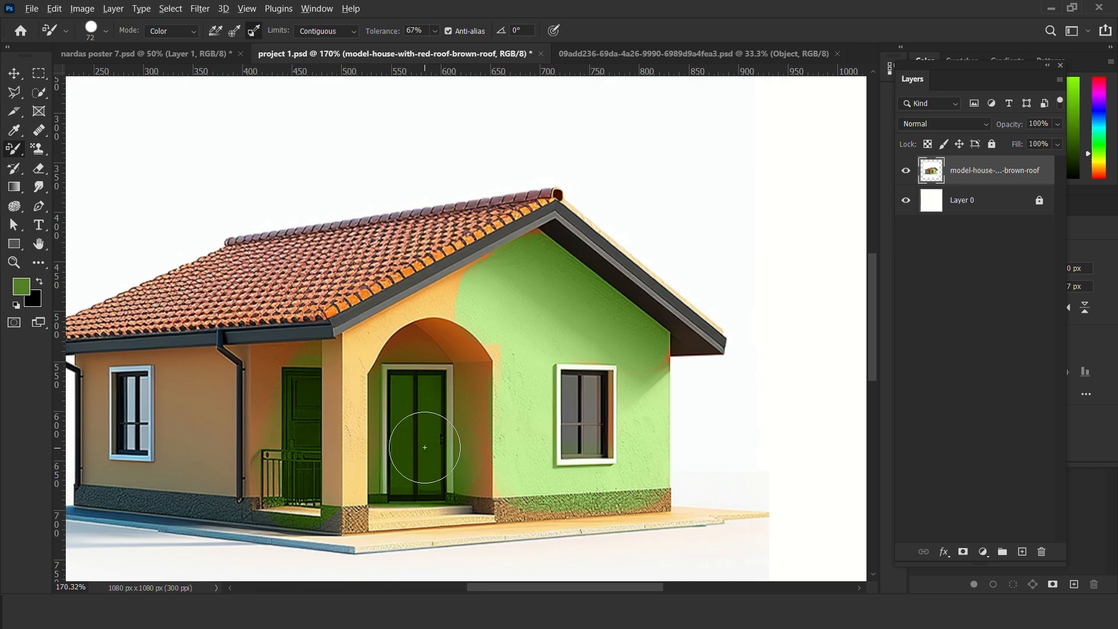
Step: Undo all the green strokes on the house wall and doors
{"action": "scroll", "coordinate": [425, 447], "scroll_direction": "down", "scroll_amount": 5}
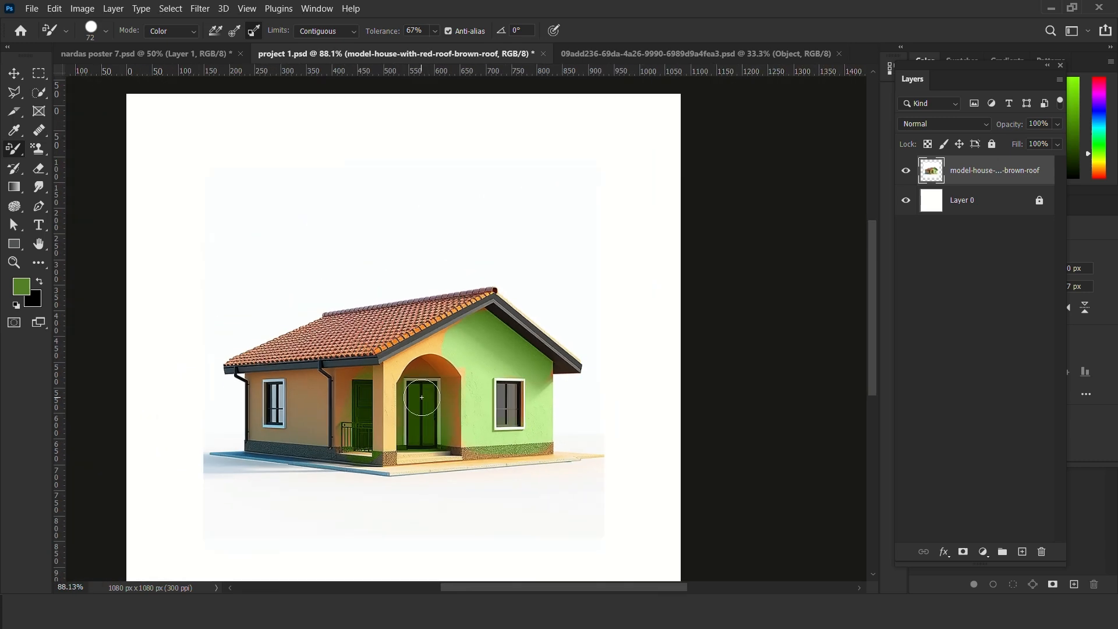
{"action": "scroll", "coordinate": [422, 397], "scroll_direction": "down", "scroll_amount": 2}
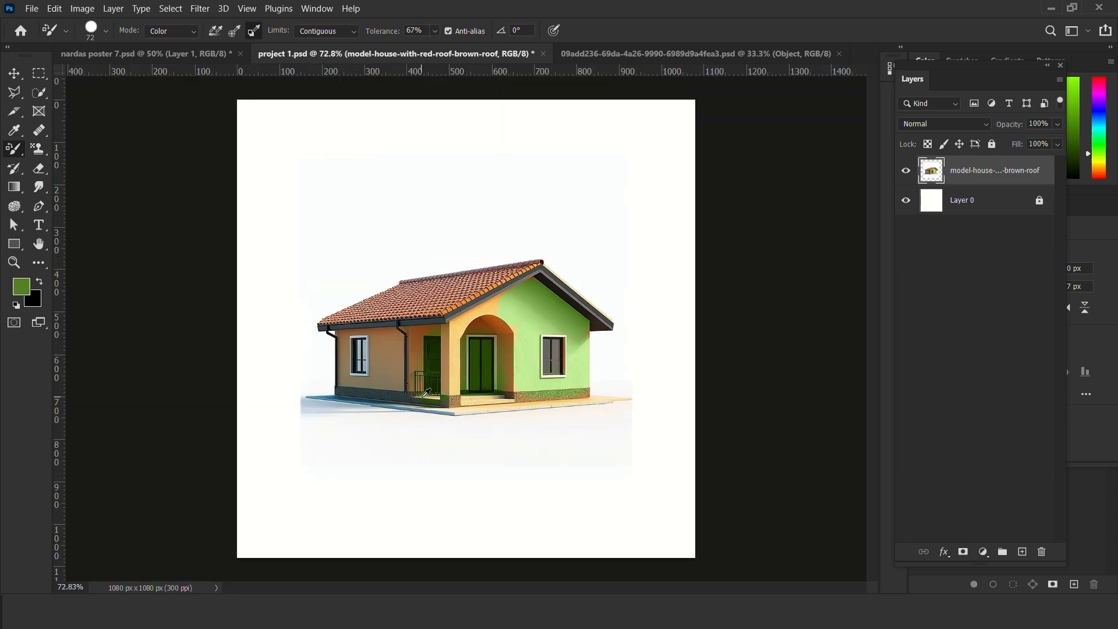
{"action": "scroll", "coordinate": [424, 396], "scroll_direction": "up", "scroll_amount": 1}
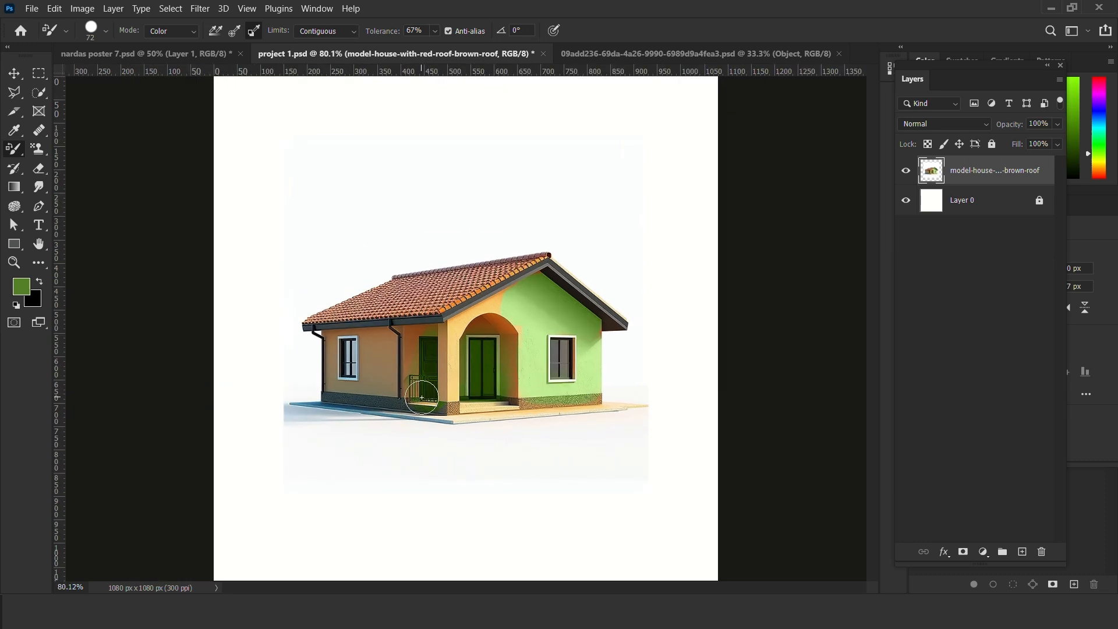
{"action": "left_click", "coordinate": [9, 75]}
{"action": "key", "text": "ctrl+z"}
{"action": "key", "text": "ctrl+z"}
{"action": "key", "text": "ctrl+z"}
Step: Select the front gable wall with the Polygonal Lasso Tool, leaving out the entrance door and the window
{"action": "scroll", "coordinate": [637, 283], "scroll_direction": "up", "scroll_amount": 5}
{"action": "key", "text": "l"}
{"action": "left_click", "coordinate": [306, 348]}
{"action": "left_click", "coordinate": [464, 261]}
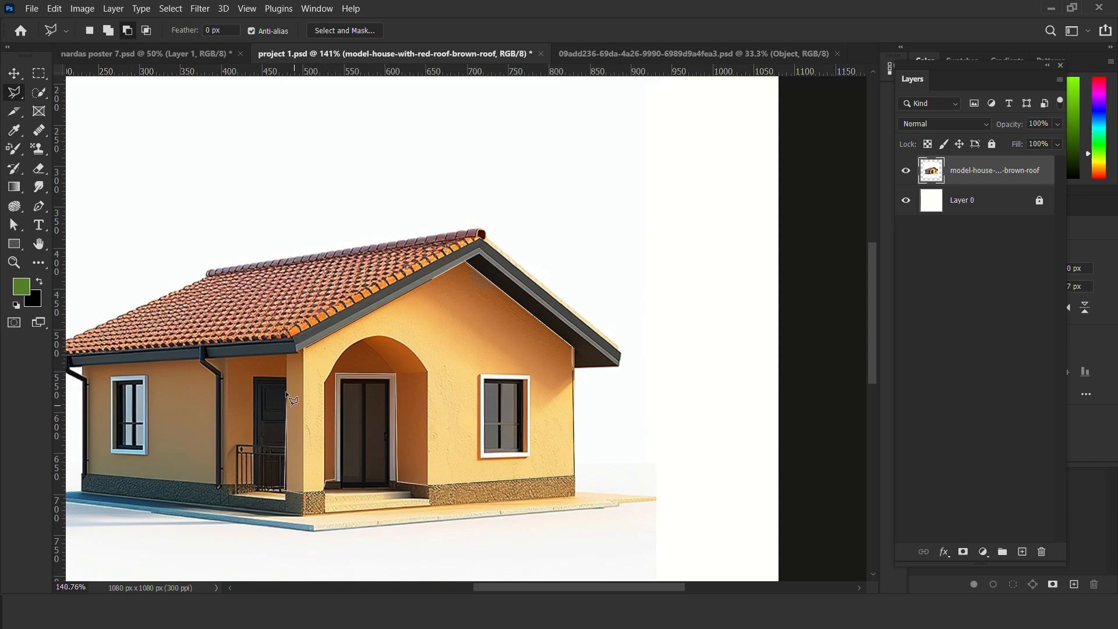
{"action": "left_click", "coordinate": [305, 346]}
{"action": "scroll", "coordinate": [487, 378], "scroll_direction": "up", "scroll_amount": 4}
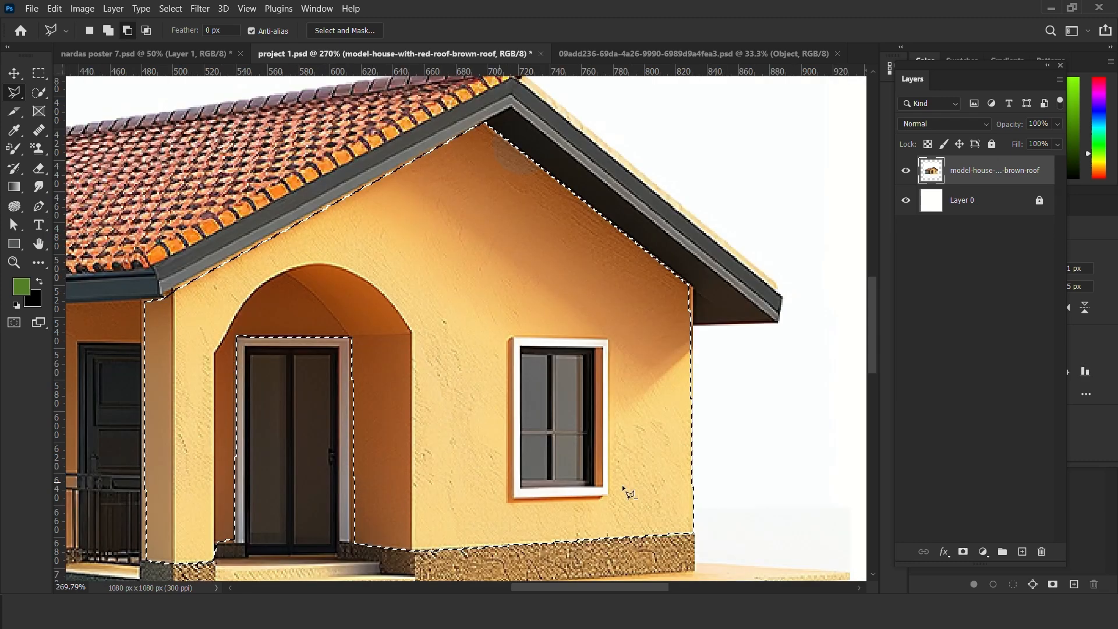
{"action": "scroll", "coordinate": [511, 352], "scroll_direction": "down", "scroll_amount": 4}
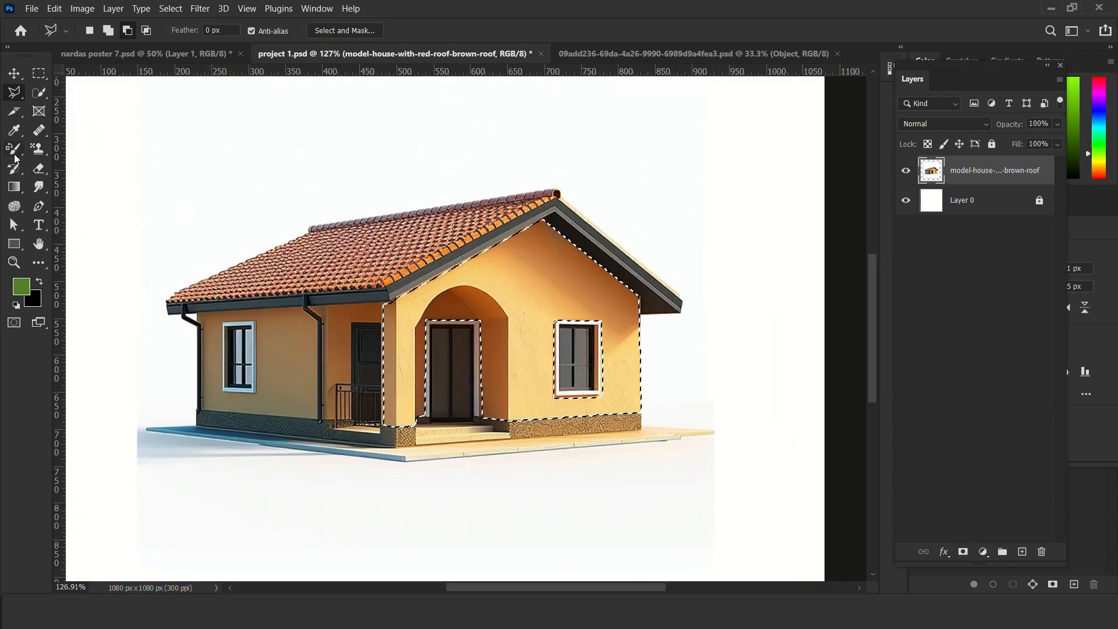
Step: Recolour the selected front wall green with the Color Replacement Tool, using continuous sampling and Color mode
{"action": "key", "text": "b"}
{"action": "mouse_move", "coordinate": [446, 317]}
{"action": "left_mouse_down"}
{"action": "mouse_move", "coordinate": [524, 280]}
{"action": "mouse_move", "coordinate": [551, 394]}
{"action": "left_mouse_up"}
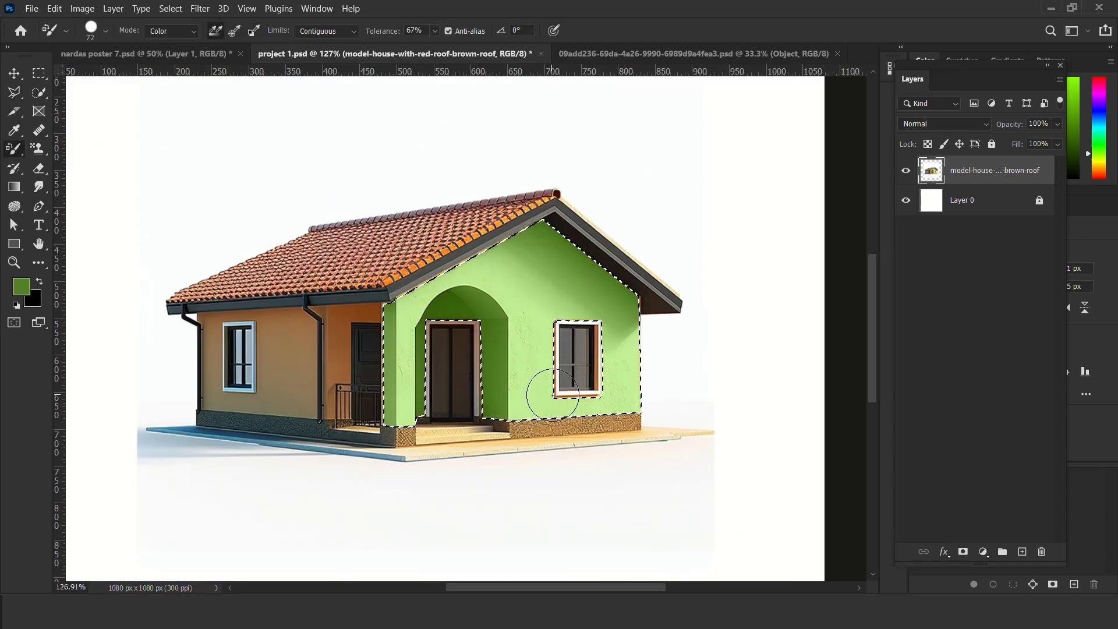
Step: Deselect the front wall, then undo back to the unpainted wall with its selection active
{"action": "key", "text": "ctrl+d"}
{"action": "scroll", "coordinate": [661, 375], "scroll_direction": "down", "scroll_amount": 1}
{"action": "scroll", "coordinate": [661, 376], "scroll_direction": "up", "scroll_amount": 1}
{"action": "key", "text": "ctrl+z"}
{"action": "key", "text": "ctrl+z"}
{"action": "key", "text": "ctrl+z"}
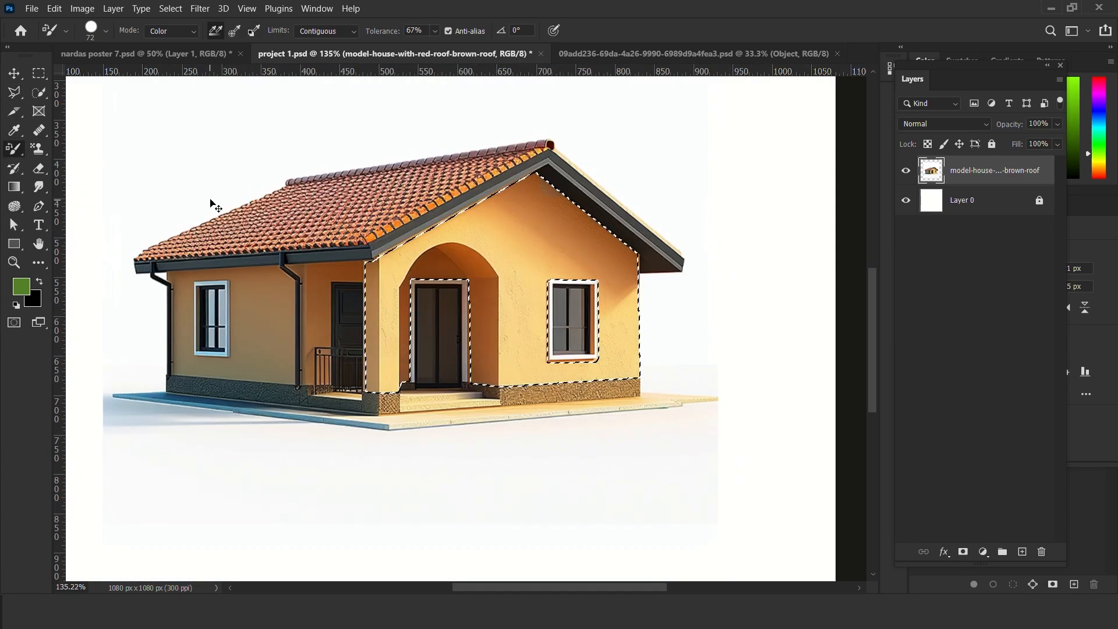
{"action": "key", "text": "ctrl+z"}
Step: Redo the green recolouring of the selected front wall
{"action": "key", "text": "ctrl+shift+z"}
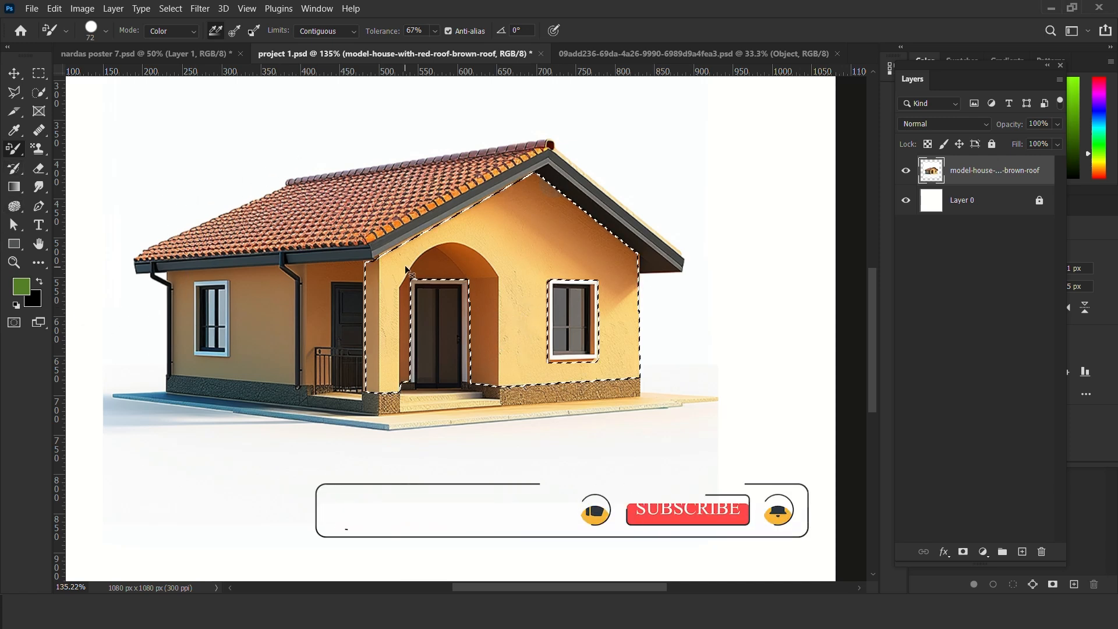
{"action": "key", "text": "ctrl+shift+z"}
{"action": "key", "text": "ctrl+shift+z"}
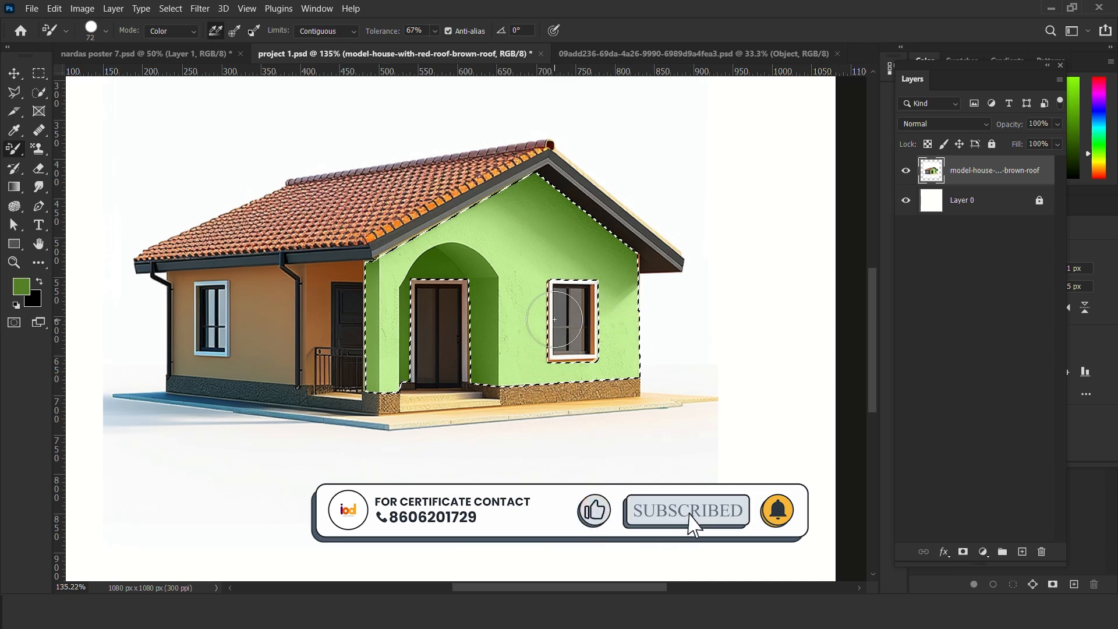
{"action": "scroll", "coordinate": [557, 320], "scroll_direction": "up", "scroll_amount": 5}
{"action": "scroll", "coordinate": [557, 321], "scroll_direction": "down", "scroll_amount": 6}
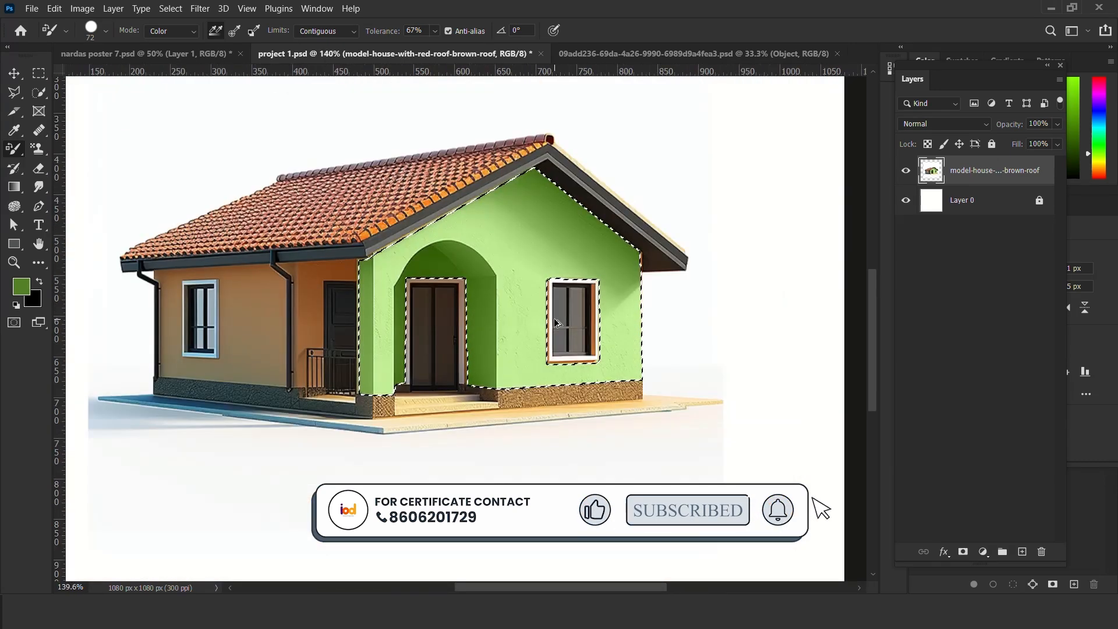